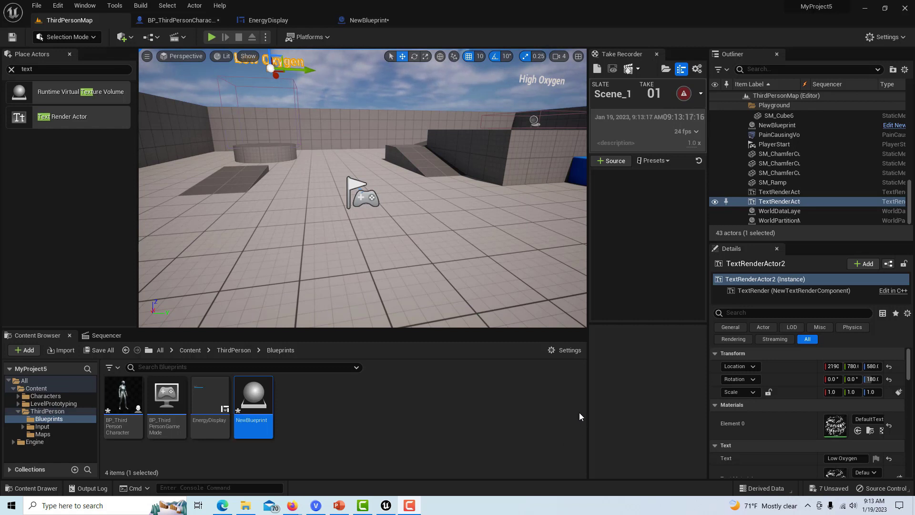
# - Start a Play-In-Editor session of the third-person level to test the Oxygen Level bar
pyautogui.click(213, 37)
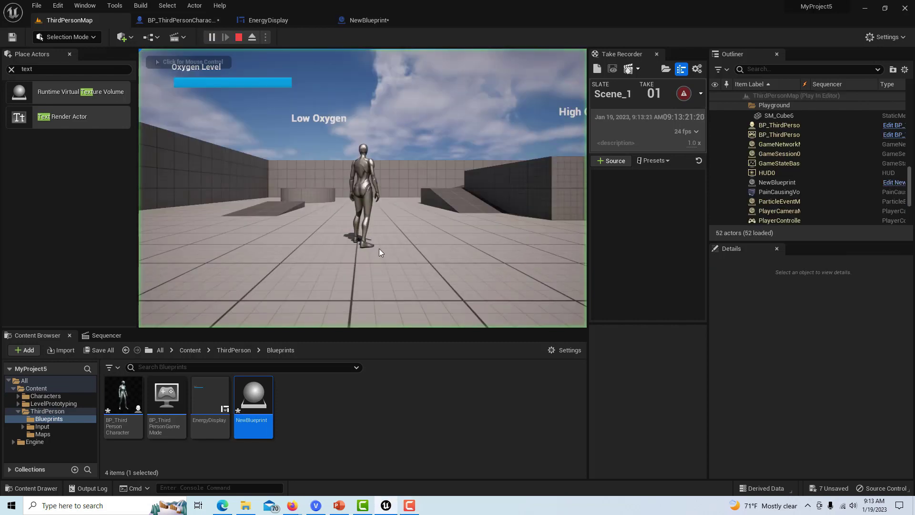
# - Run and jump the character onto the round platform until the oxygen bar drains to about a third, then stop play
pyautogui.click(380, 253)
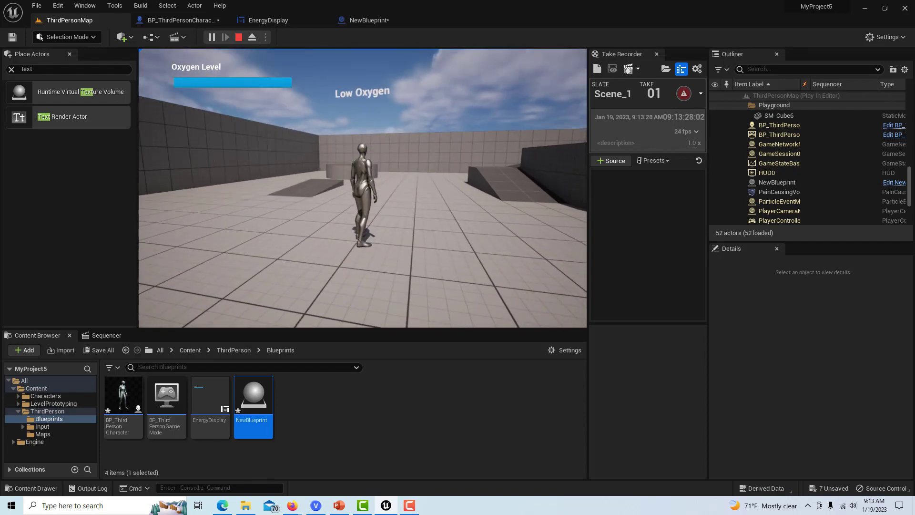
pyautogui.press('w')
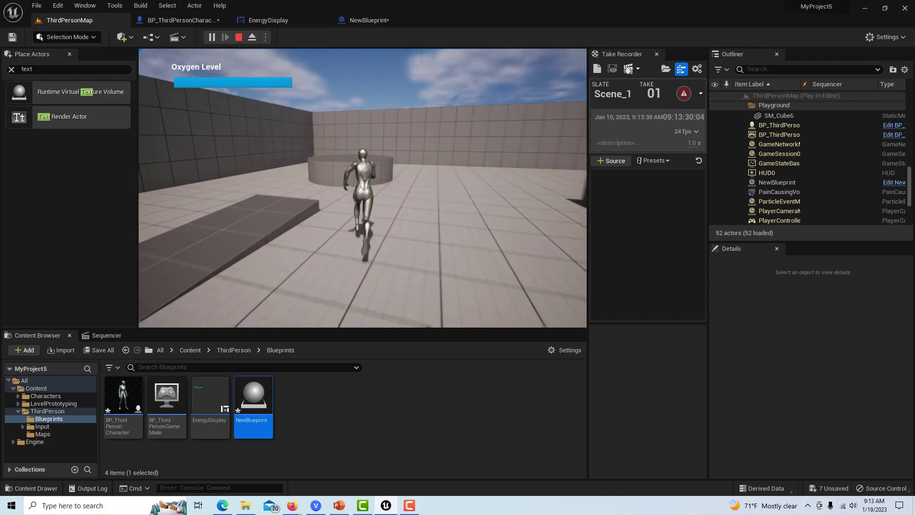
pyautogui.press('space')
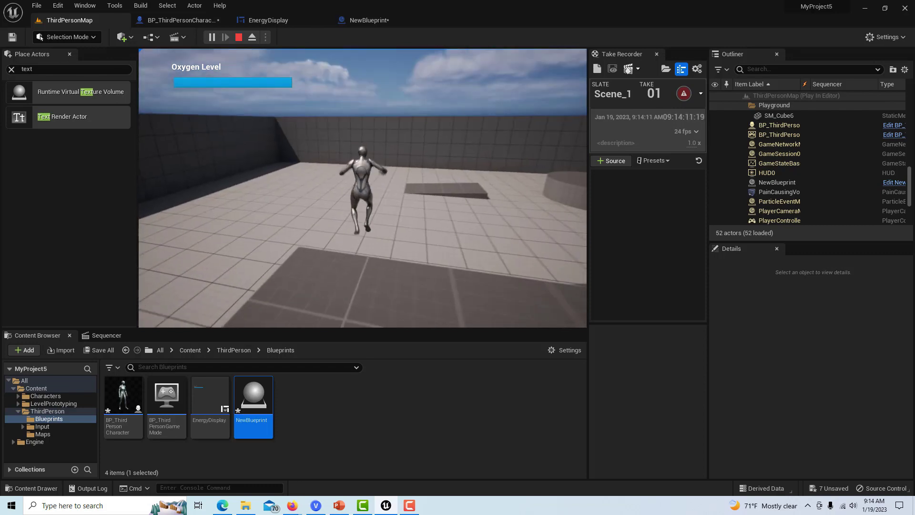
pyautogui.press('w')
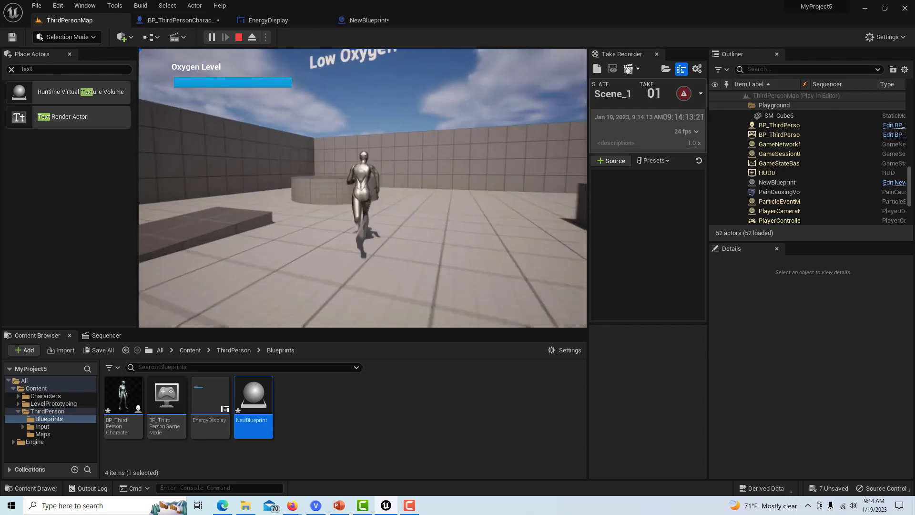
pyautogui.press('space')
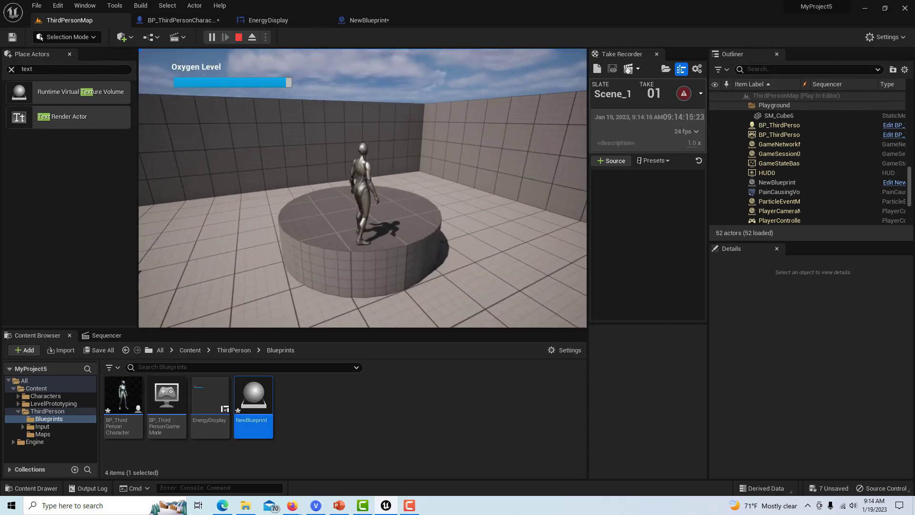
pyautogui.press('w')
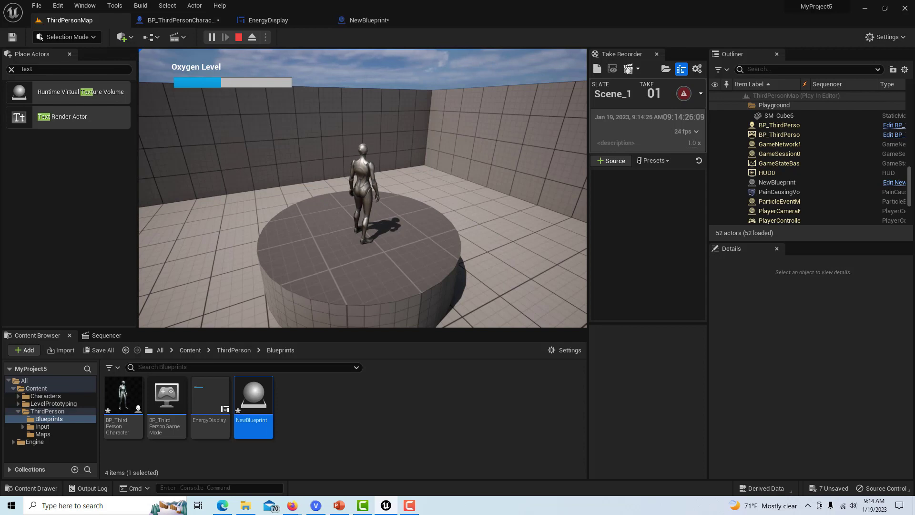
pyautogui.press('Escape')
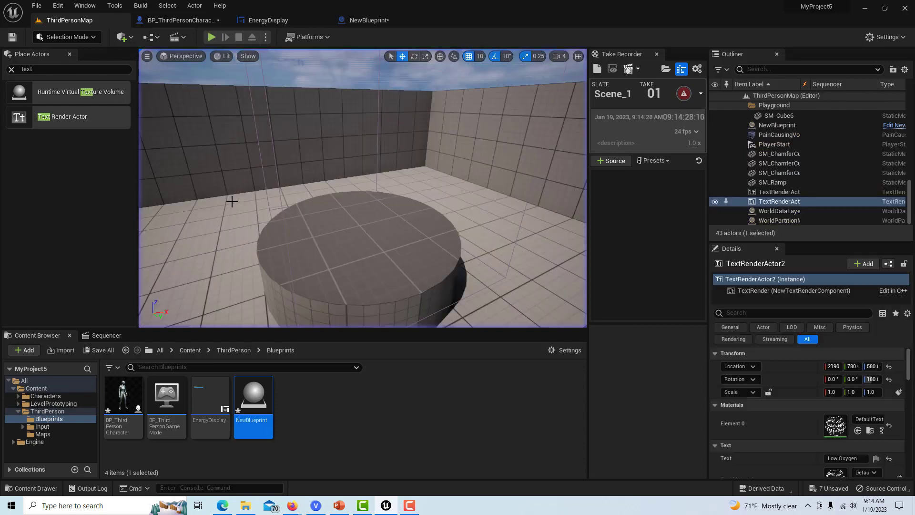
# - Create a new Third Person project, MyProject6, without saving the current level's changes
pyautogui.click(36, 5)
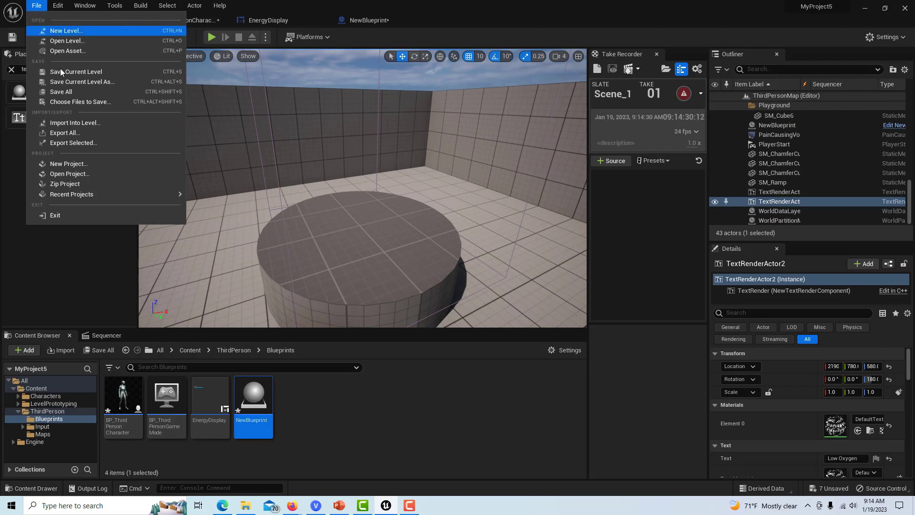
pyautogui.click(93, 163)
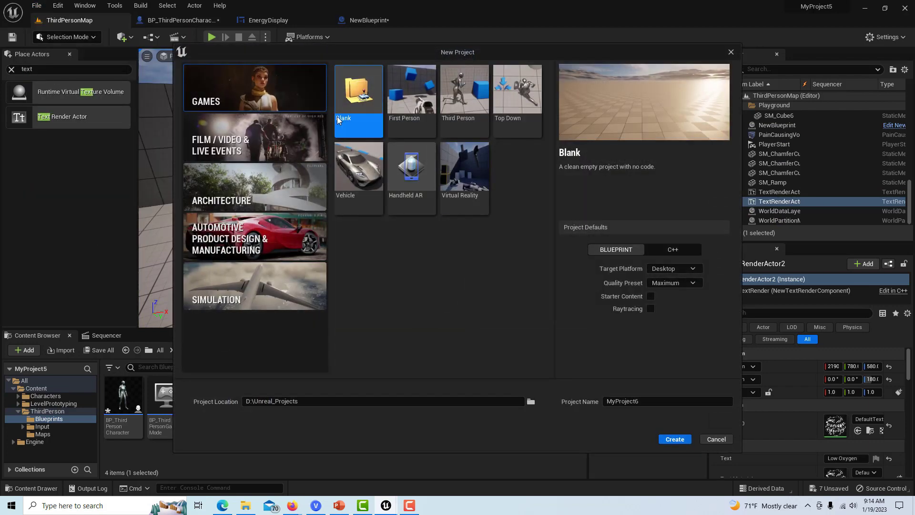
pyautogui.click(474, 106)
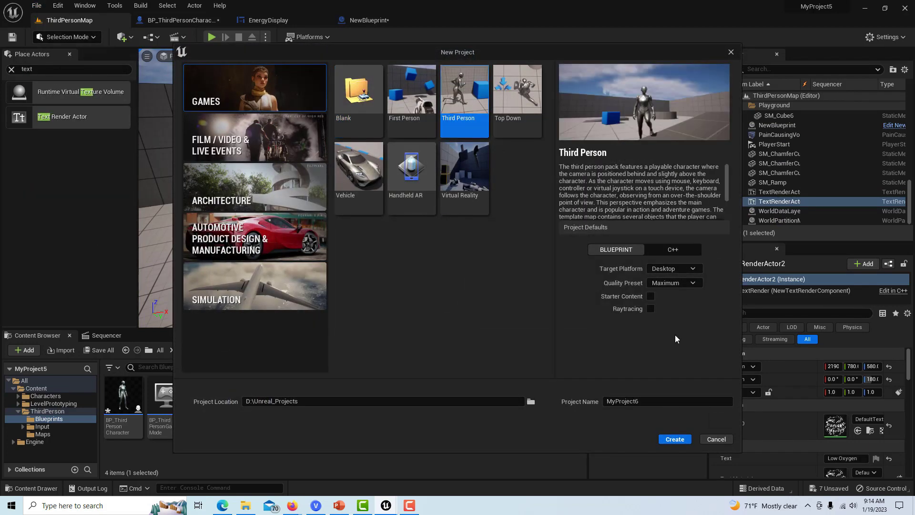
pyautogui.click(674, 440)
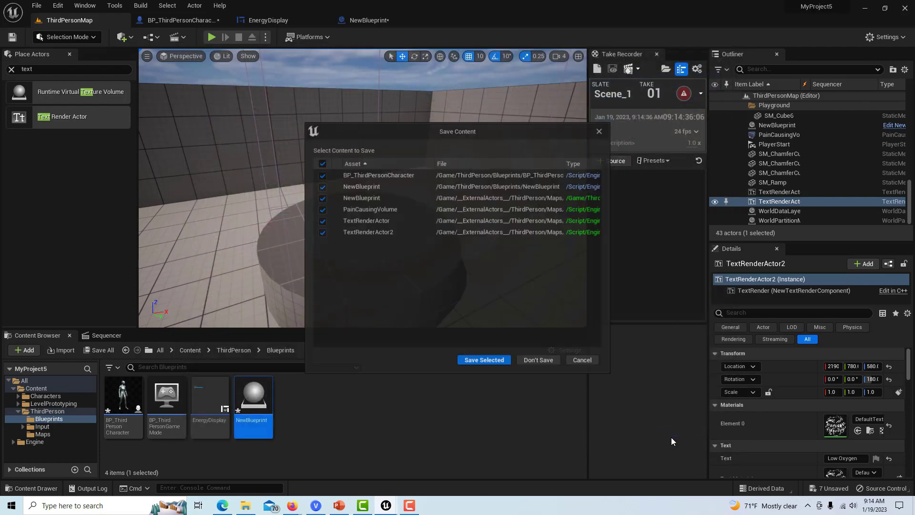
pyautogui.click(556, 358)
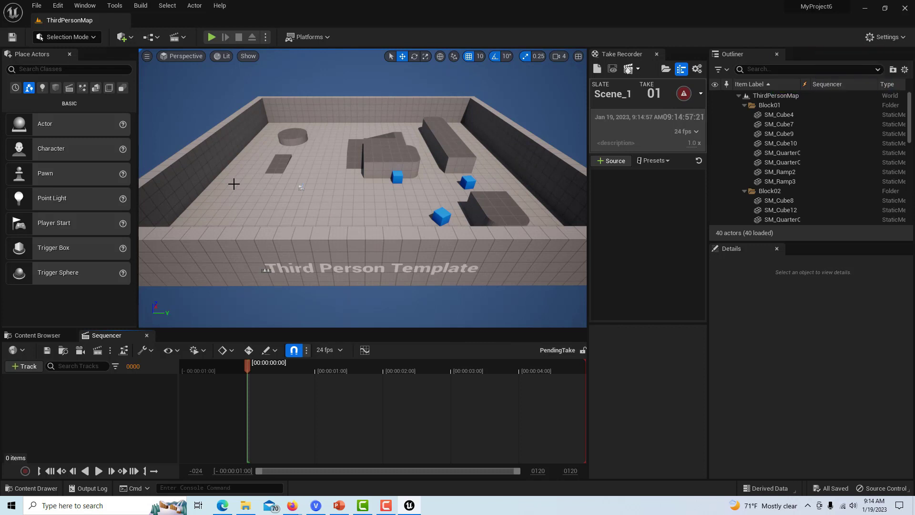
# - Search Place Actors for 'pain' and drop a PainCausingVolume into the level, raised above the floor
pyautogui.click(51, 69)
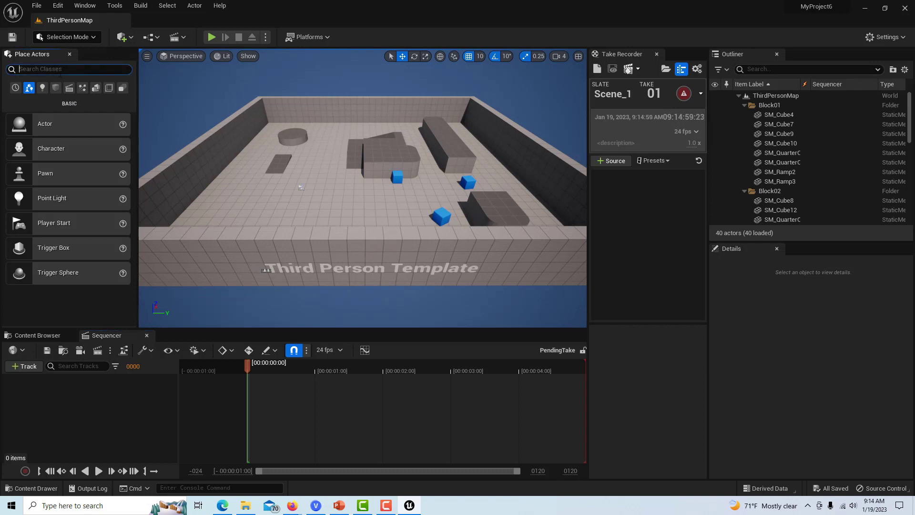
pyautogui.write('pain')
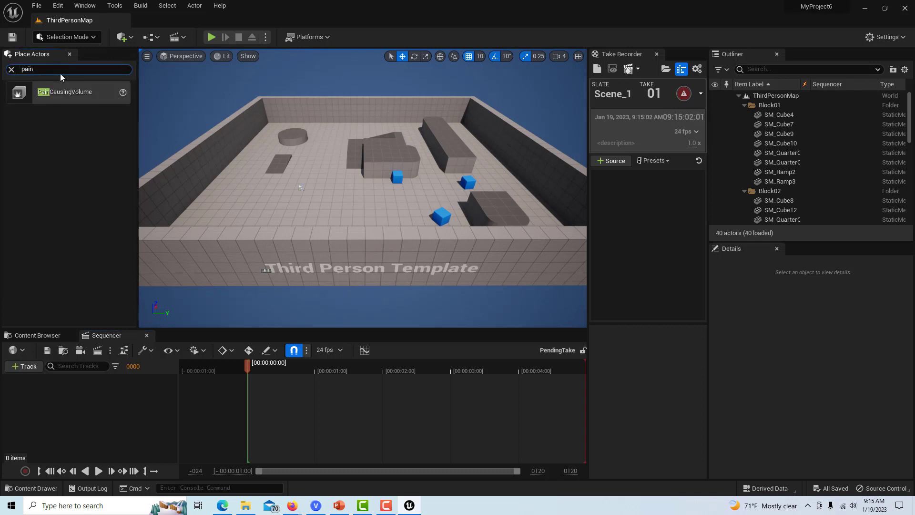
pyautogui.moveTo(62, 92); pyautogui.dragTo(312, 190)
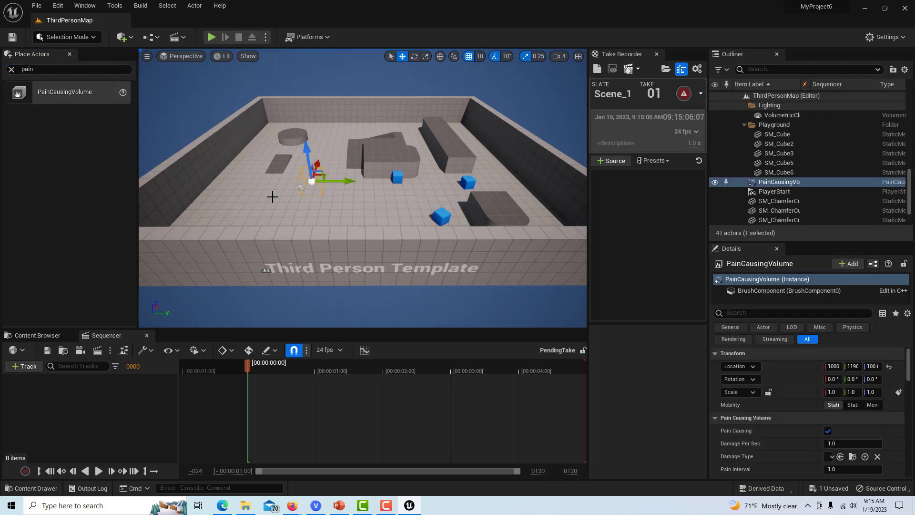
pyautogui.scroll(4, 280, 180)
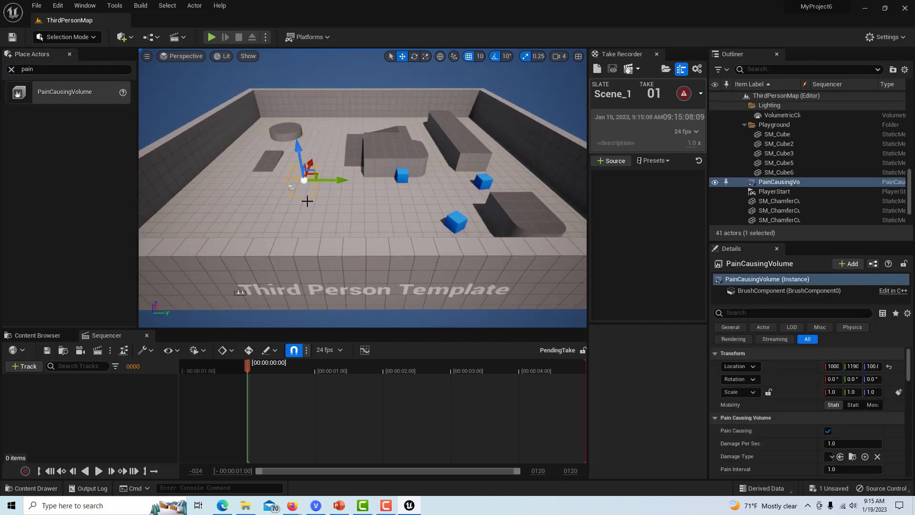
pyautogui.moveTo(316, 214); pyautogui.dragTo(292, 187, button='right')
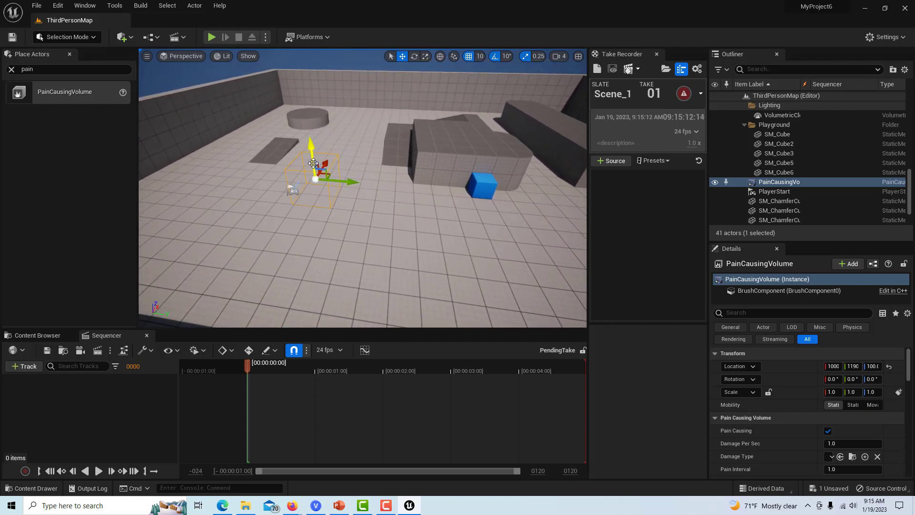
pyautogui.moveTo(310, 159); pyautogui.dragTo(301, 125)
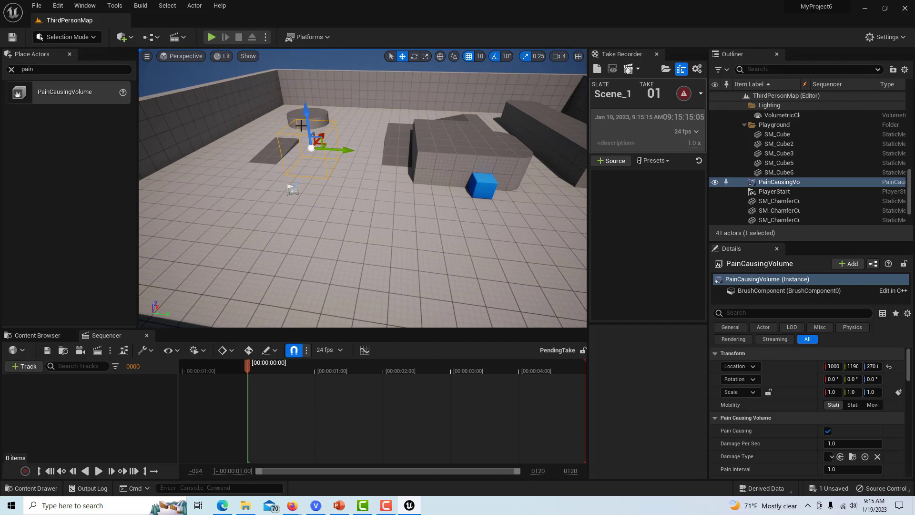
# - In the top wireframe view, move the pain volume over the round platform
pyautogui.click(166, 56)
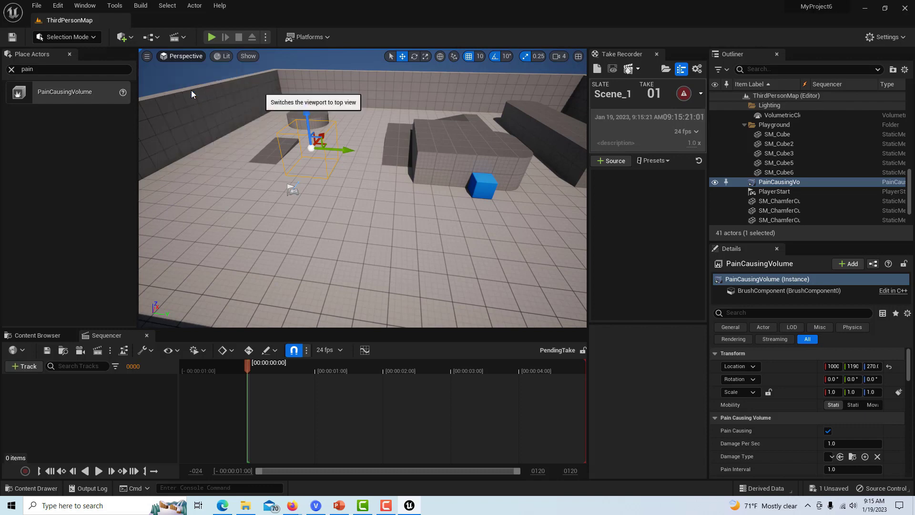
pyautogui.click(188, 93)
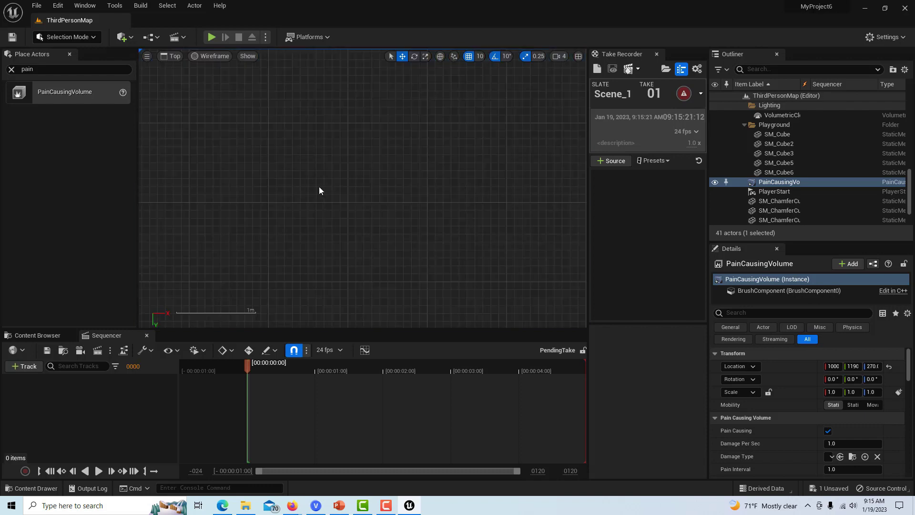
pyautogui.doubleClick(808, 183)
pyautogui.scroll(-5, 390, 215)
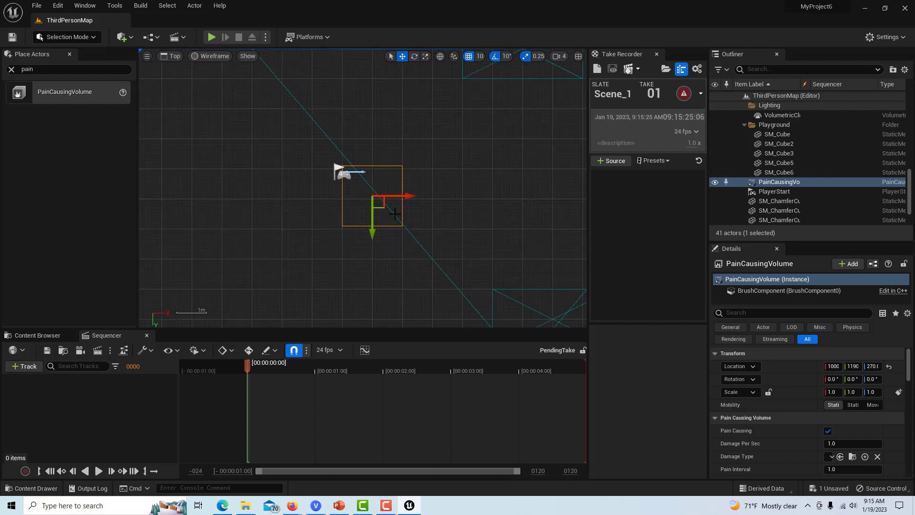
pyautogui.scroll(-1, 466, 210)
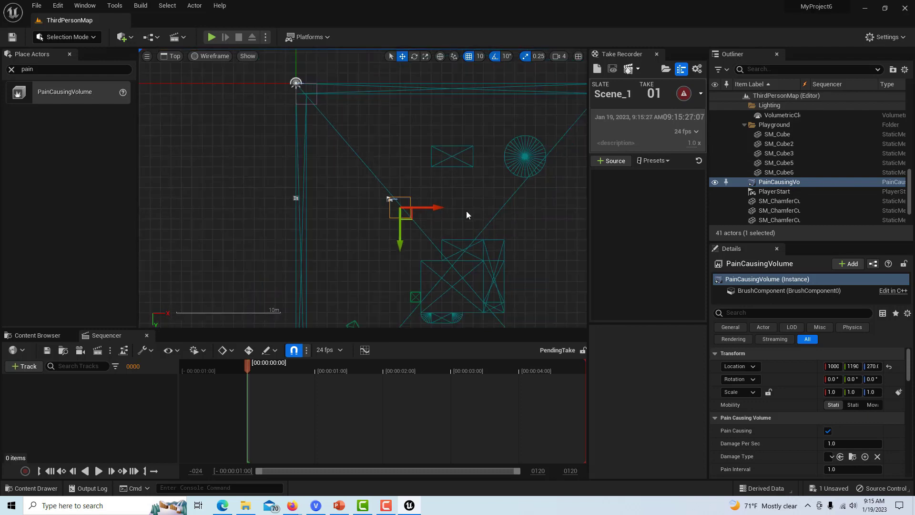
pyautogui.scroll(1, 465, 211)
pyautogui.scroll(-1, 467, 210)
pyautogui.scroll(1, 466, 209)
pyautogui.moveTo(429, 208); pyautogui.dragTo(583, 183)
pyautogui.moveTo(540, 242); pyautogui.dragTo(541, 183)
pyautogui.moveTo(573, 144); pyautogui.dragTo(571, 145)
# - Scale the pain volume to 2.75 × 2.5 × 3.0 and deselect it in lit perspective view
pyautogui.press('e')
pyautogui.press('r')
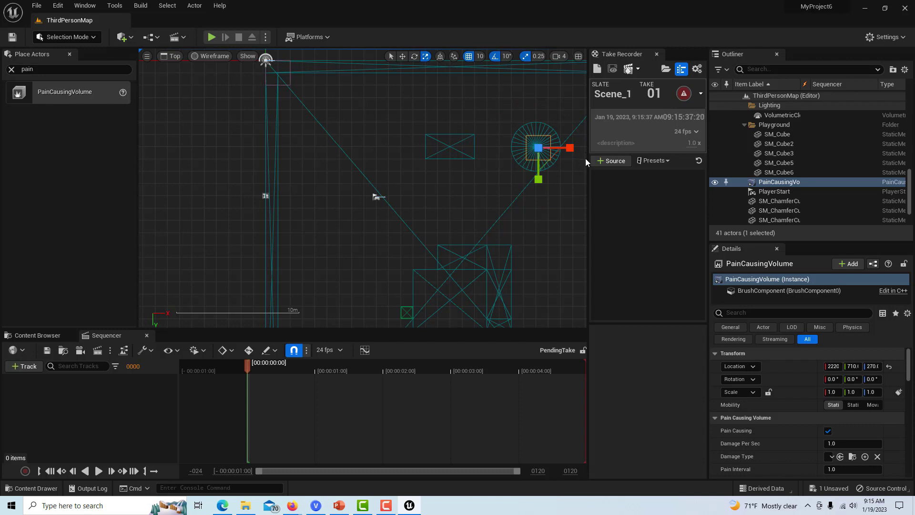
pyautogui.moveTo(570, 148); pyautogui.dragTo(601, 148)
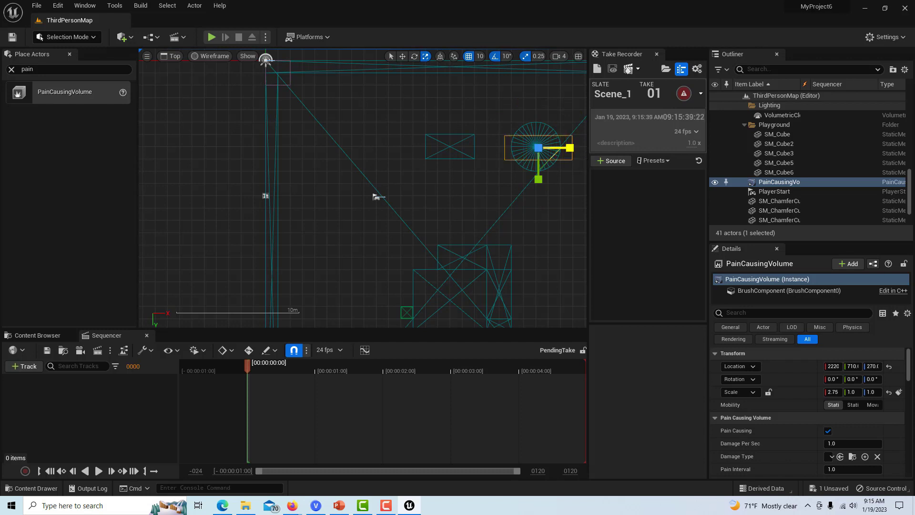
pyautogui.moveTo(538, 179); pyautogui.dragTo(540, 241)
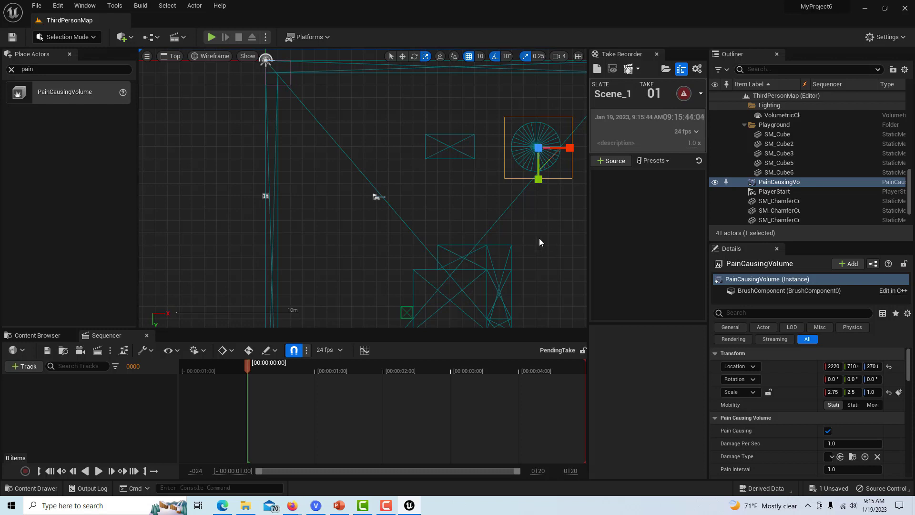
pyautogui.click(168, 56)
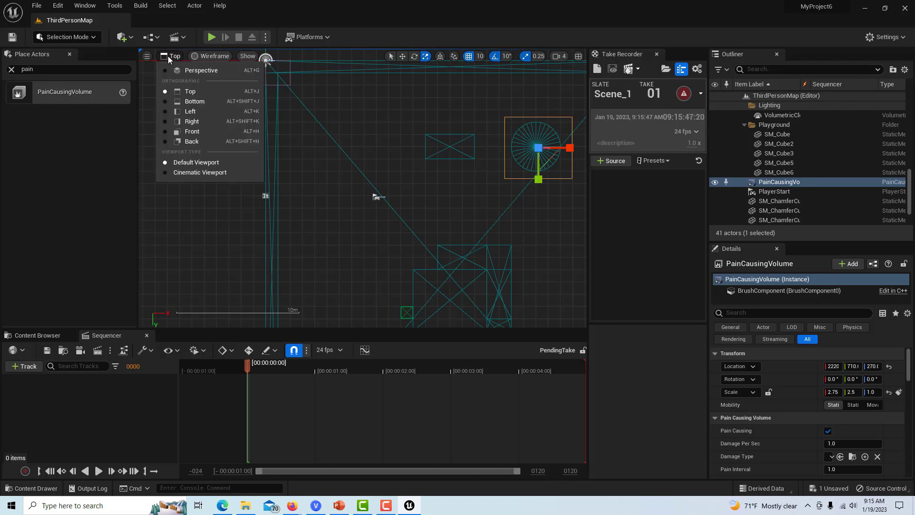
pyautogui.click(199, 72)
pyautogui.moveTo(302, 57); pyautogui.dragTo(342, 120)
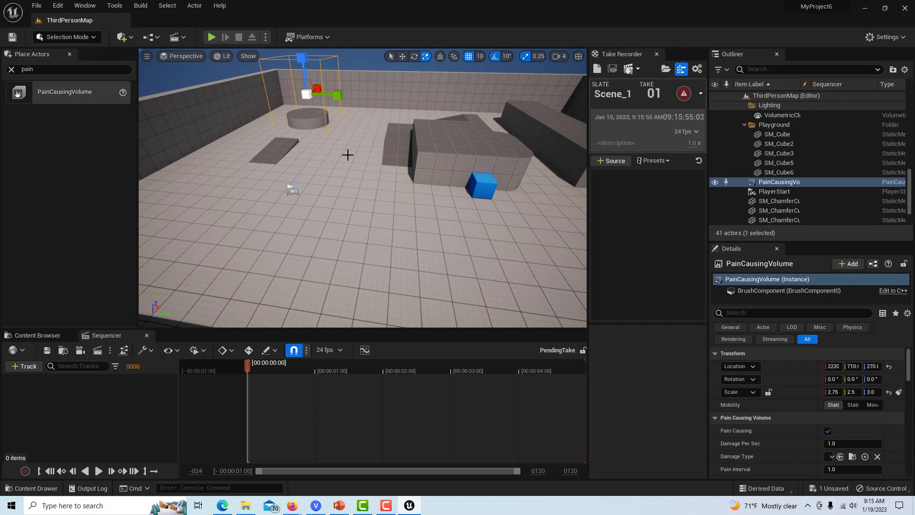
pyautogui.click(351, 243)
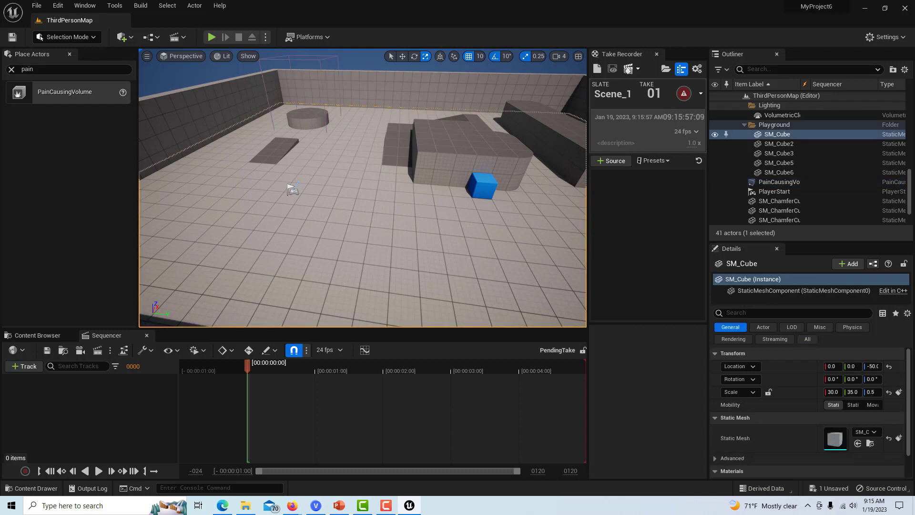
# - Search Place Actors for 'text' and place a Text Render Actor in the level
pyautogui.scroll(-3, 347, 231)
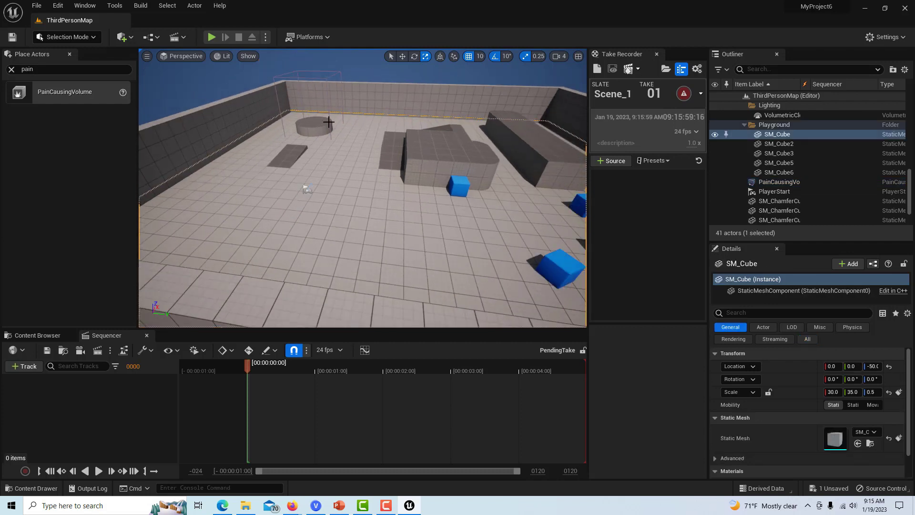
pyautogui.click(65, 69)
pyautogui.write('text')
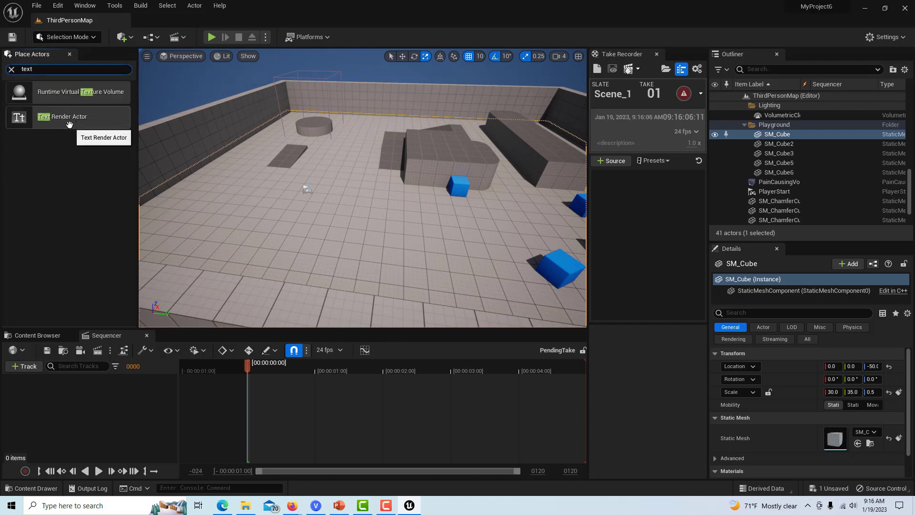
pyautogui.moveTo(69, 111); pyautogui.dragTo(198, 112)
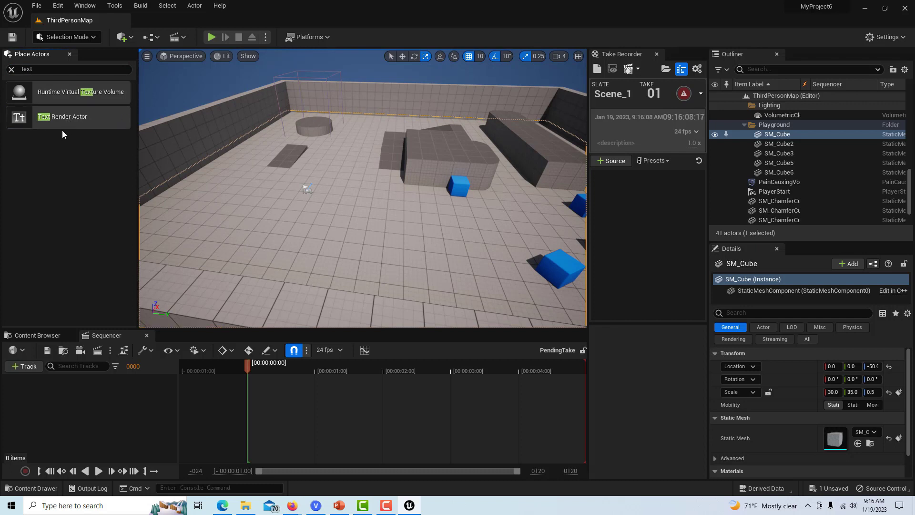
pyautogui.moveTo(318, 125); pyautogui.dragTo(318, 125)
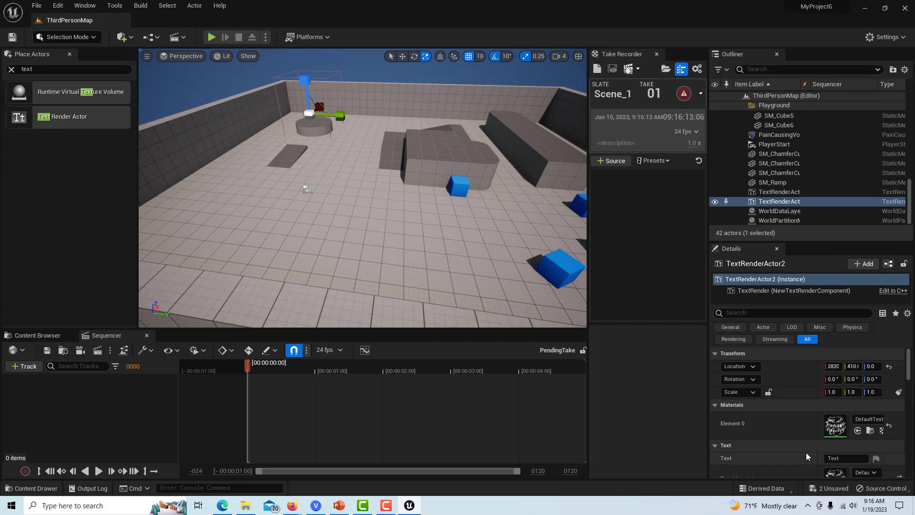
# - Move the text actor over the floor circle, at Y 680 and height 690
pyautogui.press('w')
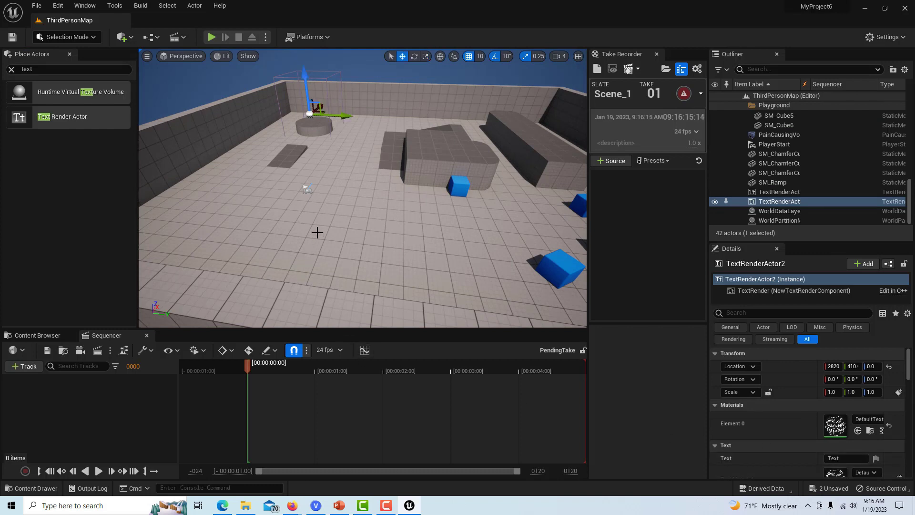
pyautogui.moveTo(308, 87); pyautogui.dragTo(305, 54)
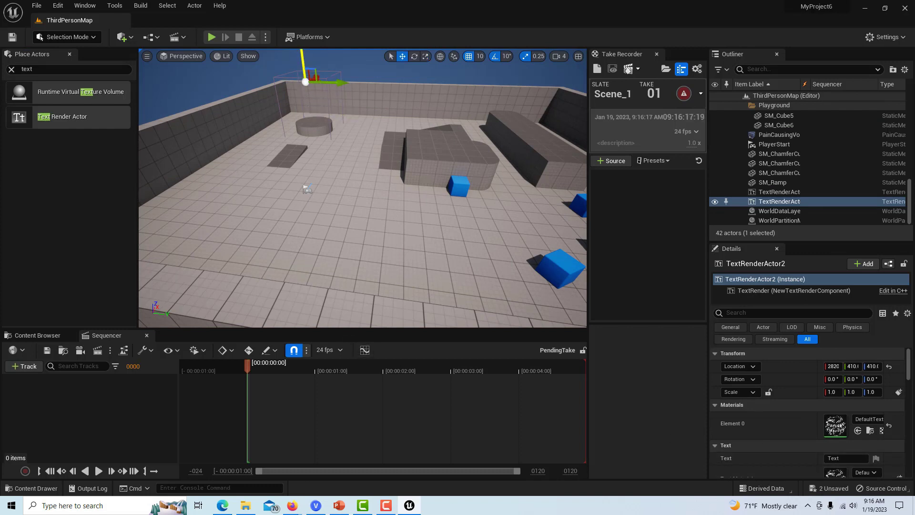
pyautogui.press('f')
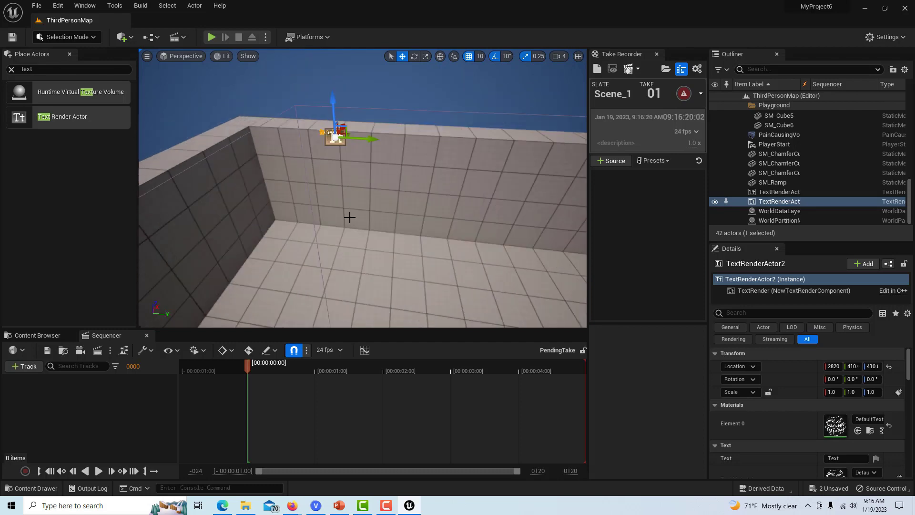
pyautogui.scroll(5, 453, 240)
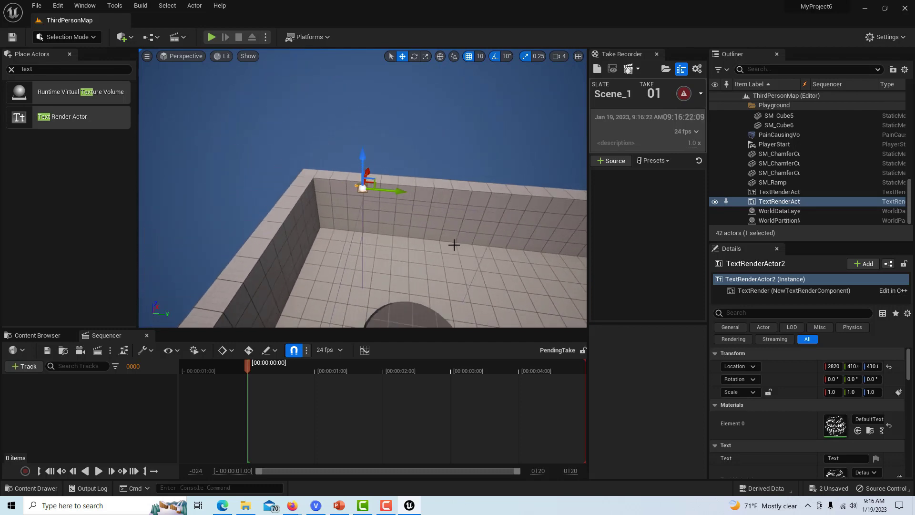
pyautogui.moveTo(406, 190); pyautogui.dragTo(432, 259)
pyautogui.scroll(-2, 467, 282)
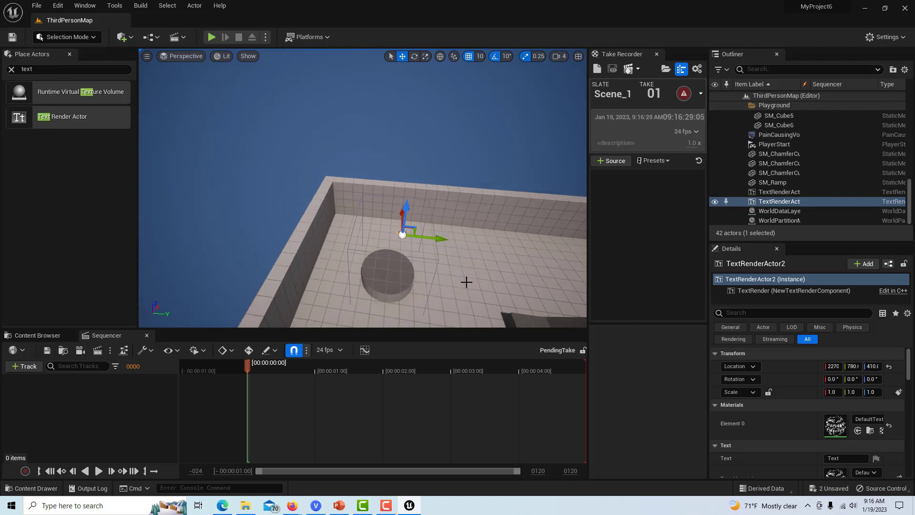
pyautogui.scroll(-1, 467, 282)
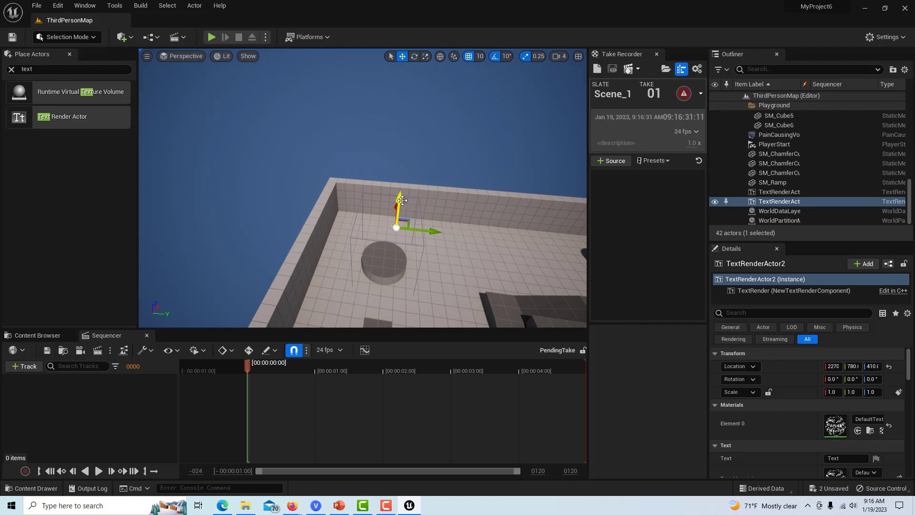
pyautogui.moveTo(419, 280)
pyautogui.mouseDown(button='right')
pyautogui.moveTo(419, 260)
pyautogui.moveTo(418, 283)
pyautogui.mouseUp(button='right')
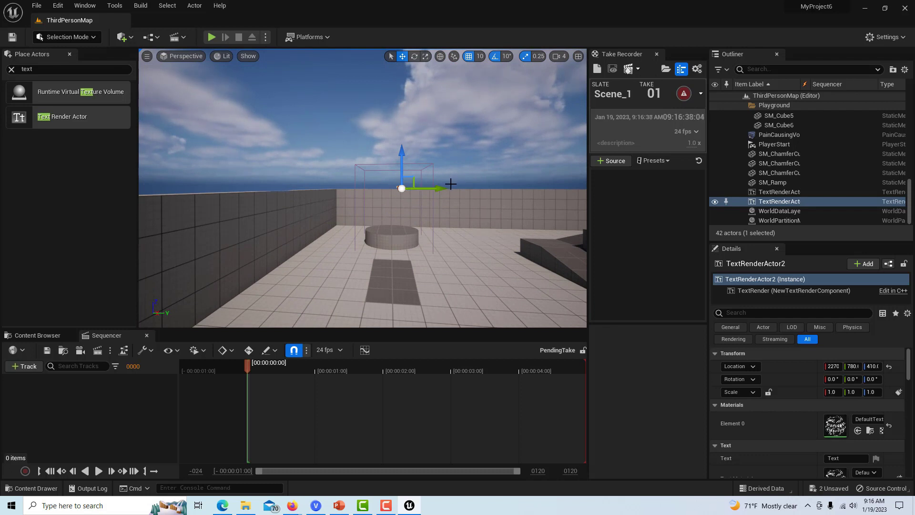
pyautogui.keyDown('shift'); pyautogui.moveTo(446, 184); pyautogui.dragTo(448, 188); pyautogui.keyUp('shift')
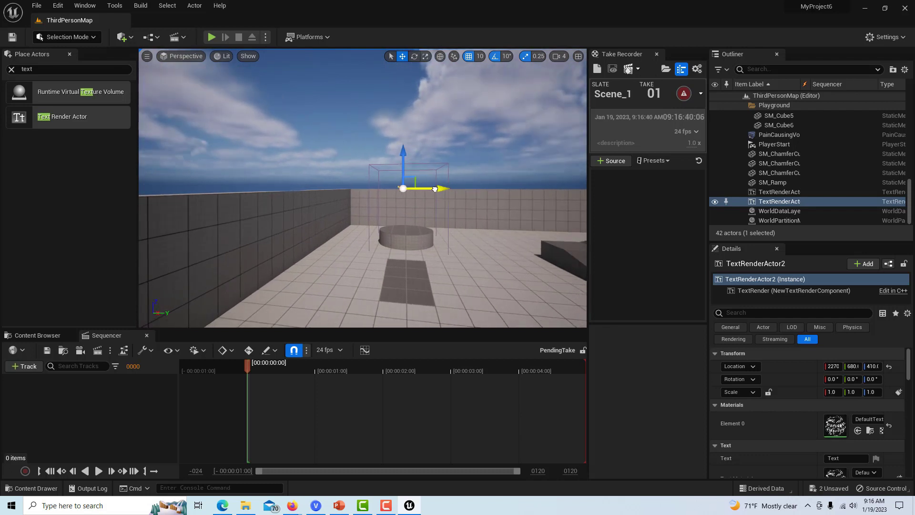
pyautogui.moveTo(403, 167); pyautogui.dragTo(405, 131)
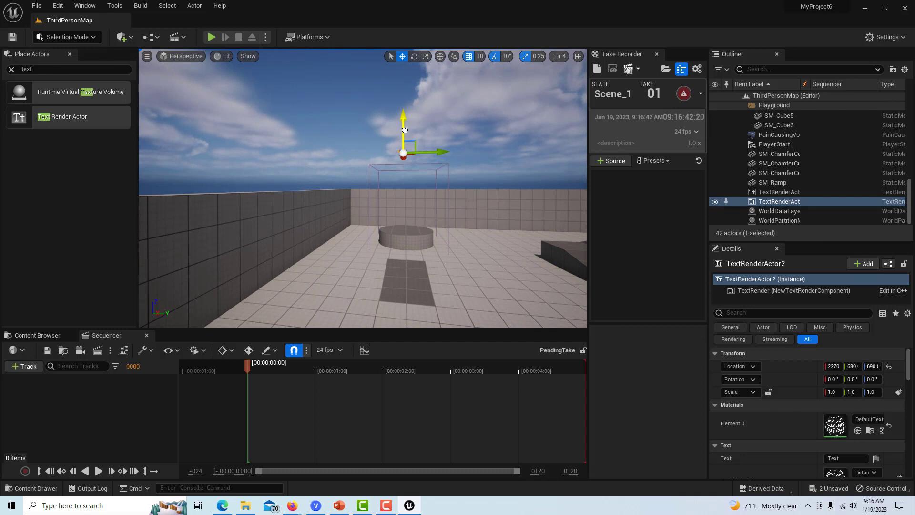
# - Set the text actor's Rotation Z to 180 degrees
pyautogui.click(874, 380)
pyautogui.write('180')
pyautogui.press('Return')
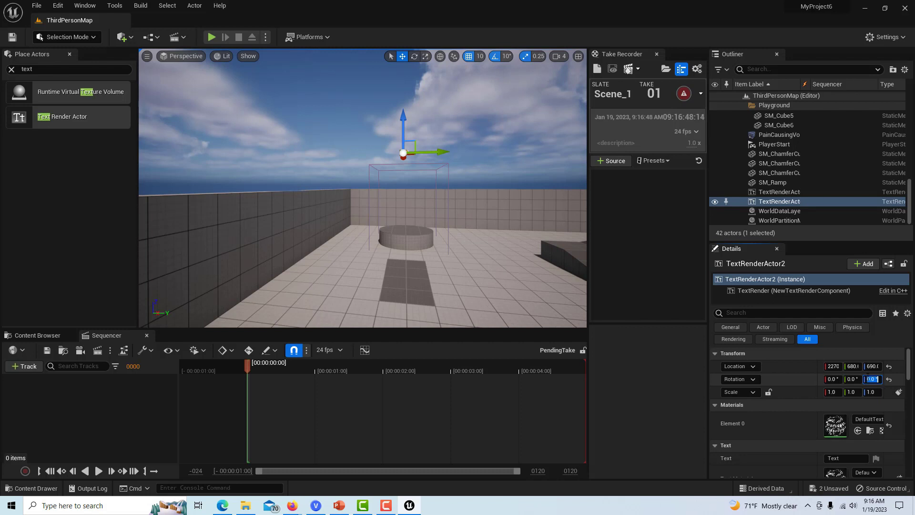
pyautogui.press('BackSpace')
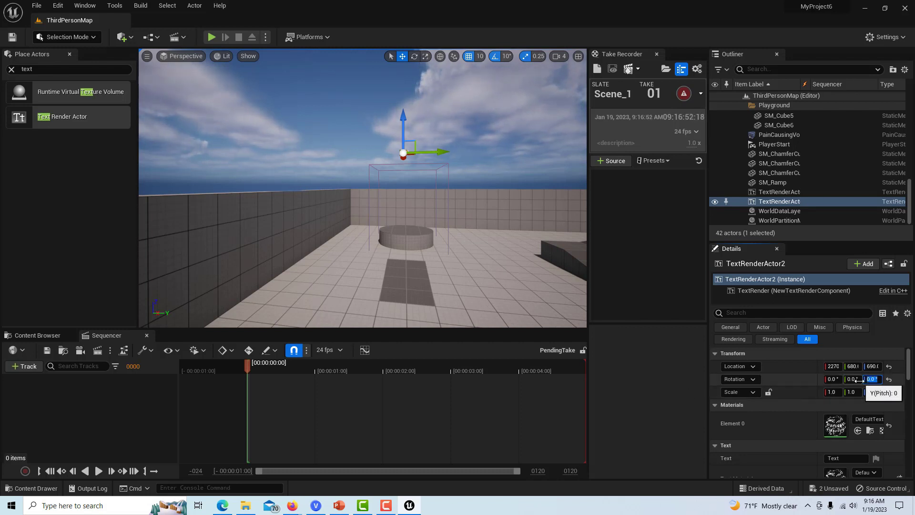
pyautogui.click(466, 257)
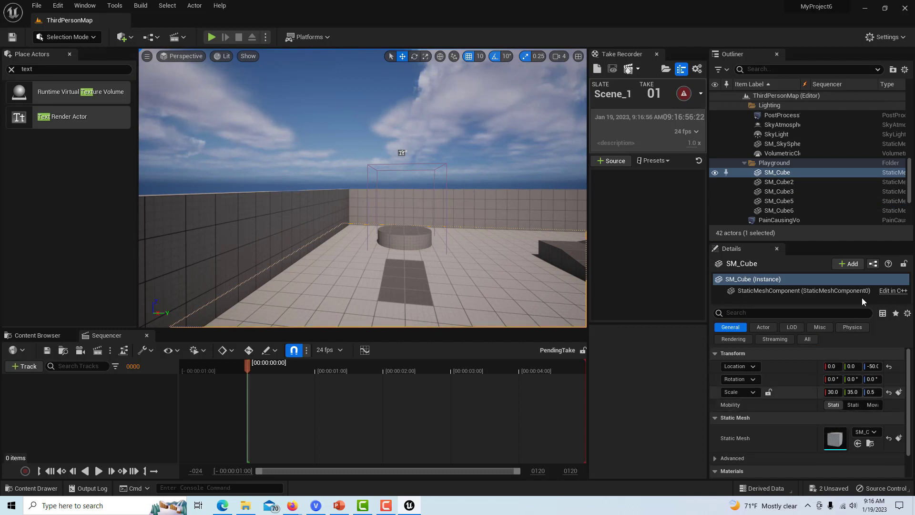
# - Compare the original TextRenderActor with TextRenderActor2 in the Outliner, leaving TextRenderActor2 selected
pyautogui.scroll(4, 844, 189)
pyautogui.scroll(4, 845, 189)
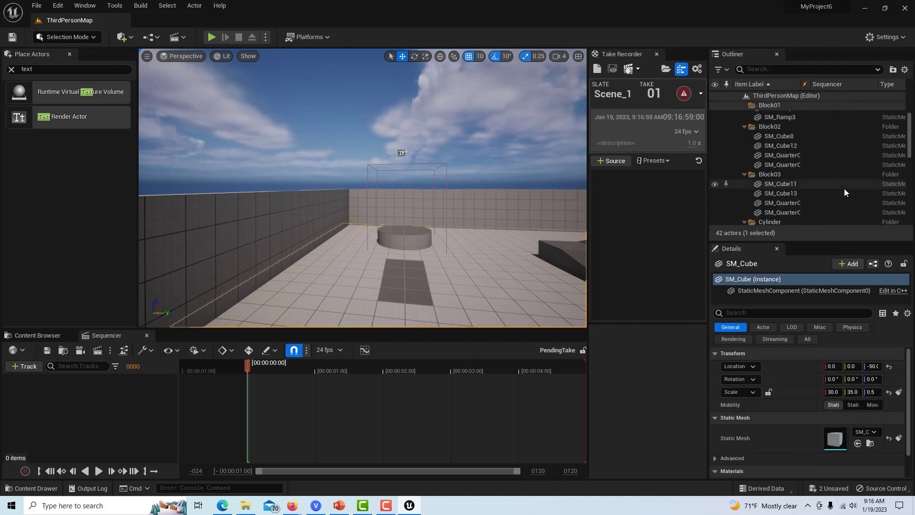
pyautogui.scroll(-8, 844, 192)
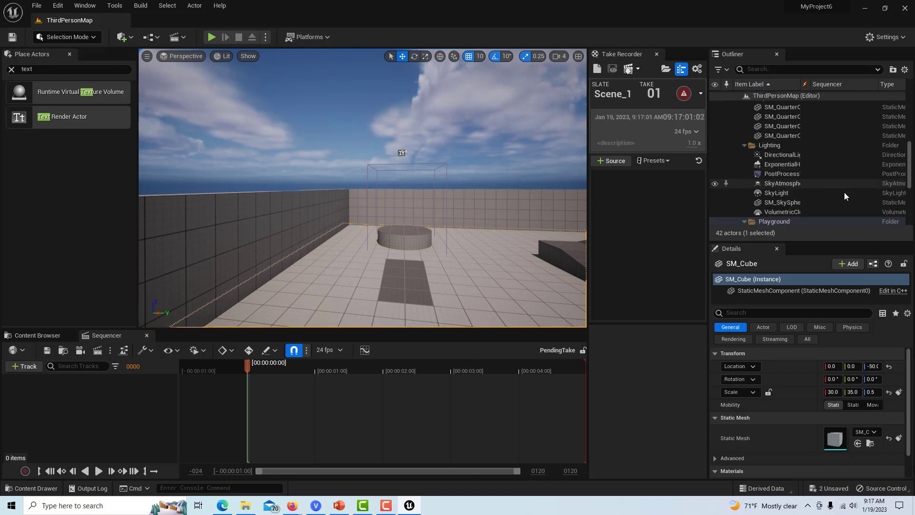
pyautogui.scroll(-2, 844, 193)
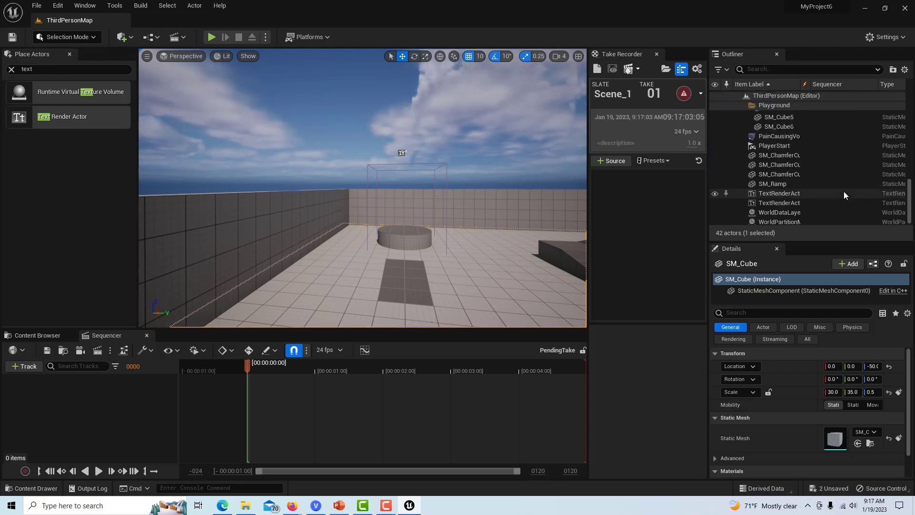
pyautogui.click(821, 192)
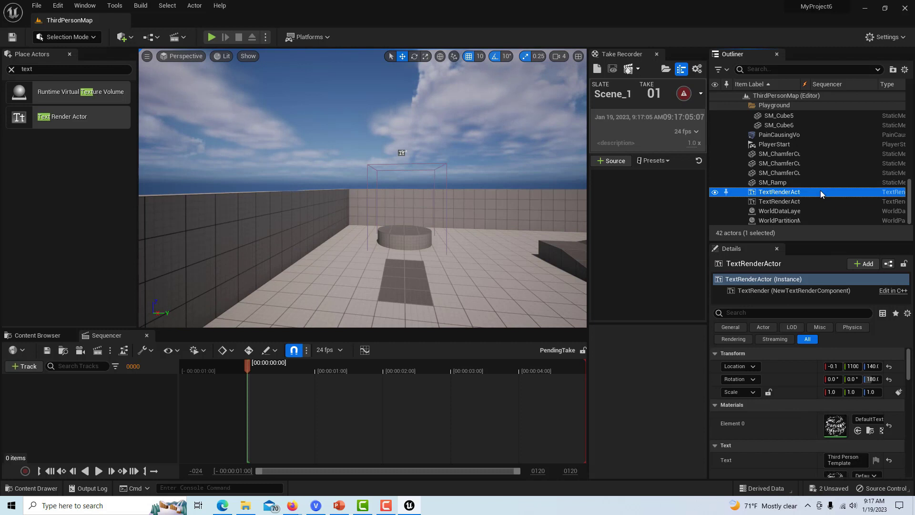
pyautogui.click(813, 202)
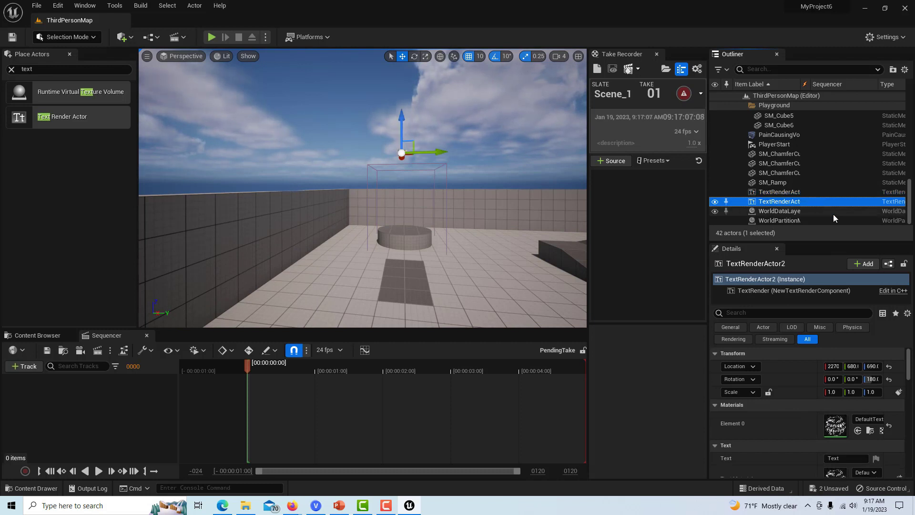
pyautogui.click(795, 193)
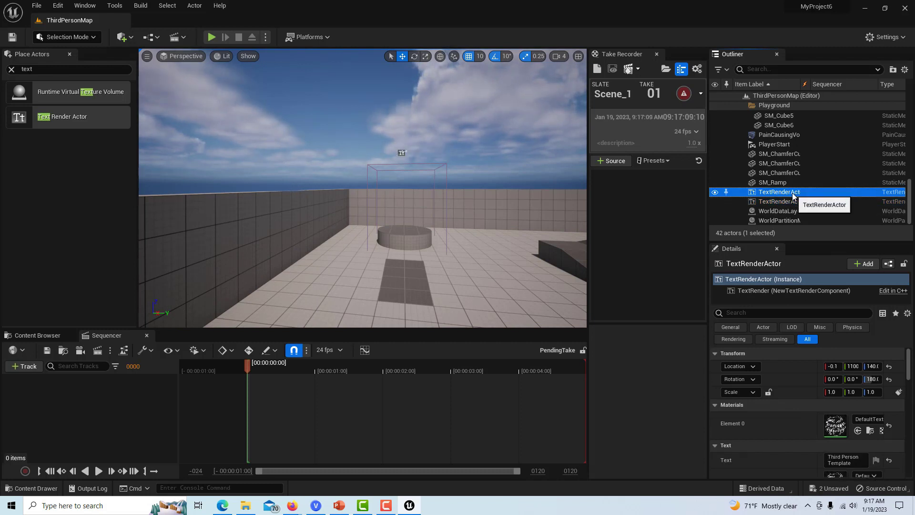
pyautogui.click(799, 202)
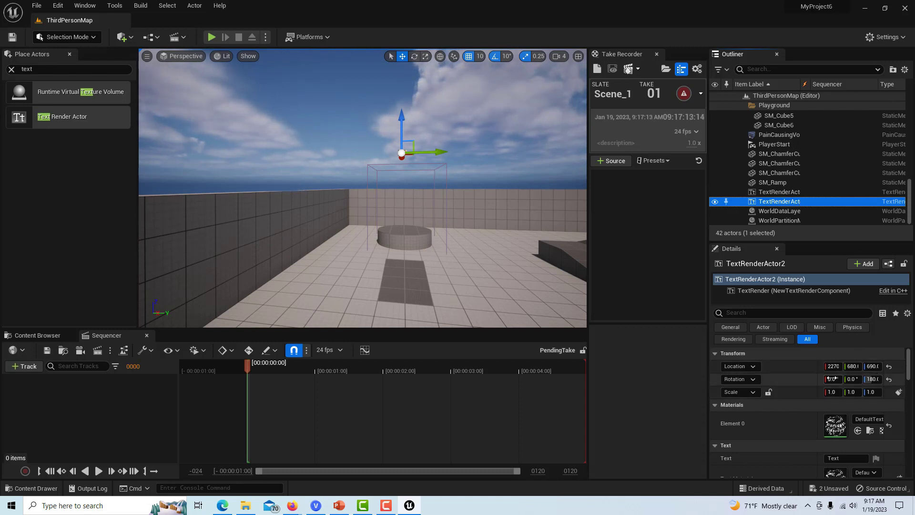
# - Set TextRenderActor2's Text to 'Low Oxygen' and start a play-test
pyautogui.click(844, 459)
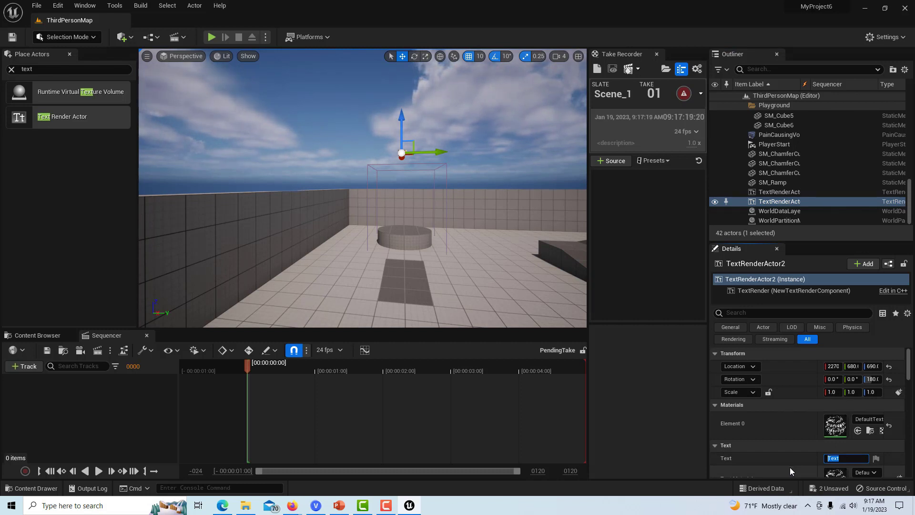
pyautogui.write('Lo')
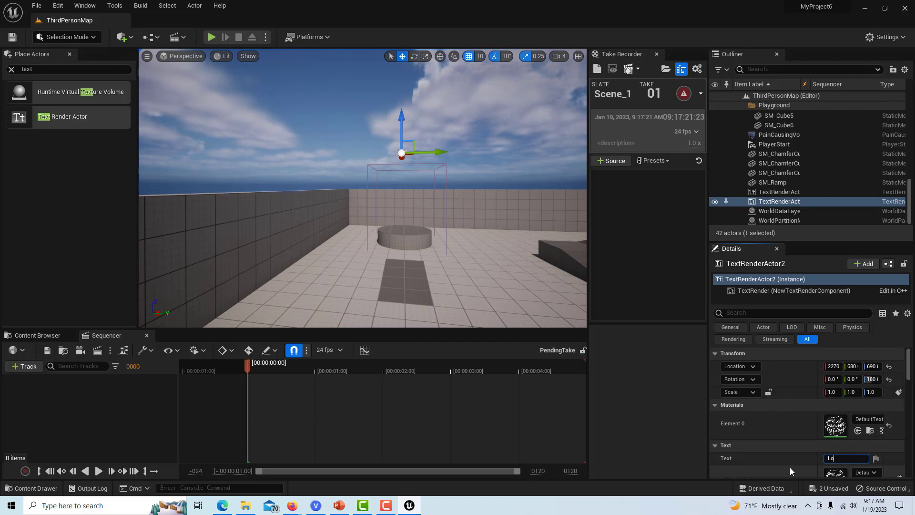
pyautogui.write('w Oxygen')
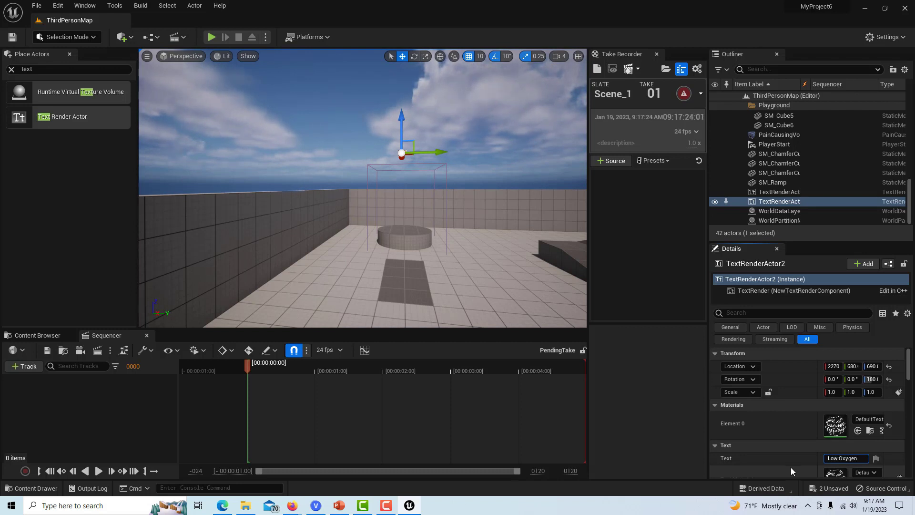
pyautogui.moveTo(525, 242); pyautogui.dragTo(540, 254)
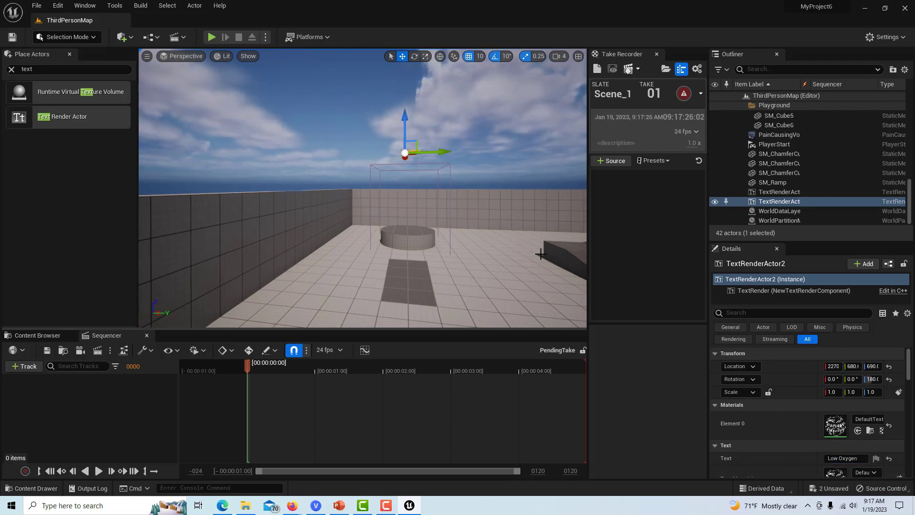
pyautogui.click(211, 38)
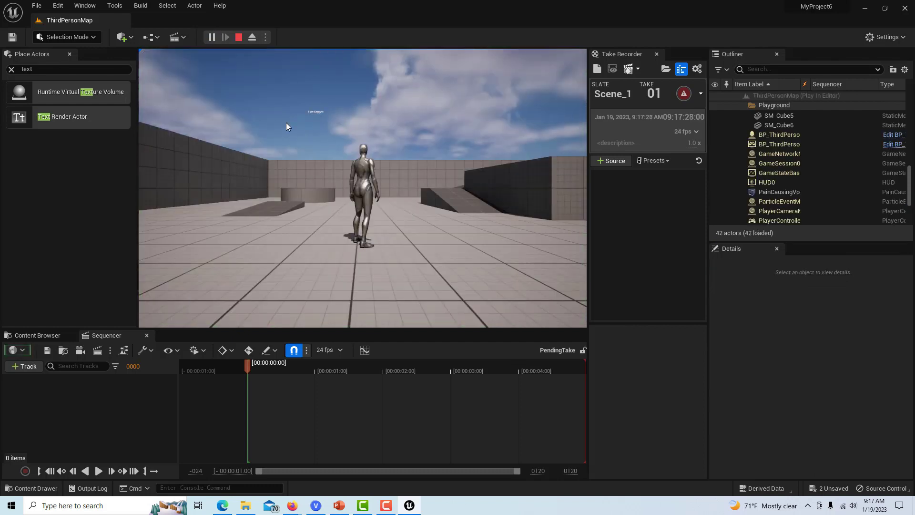
# - Walk the character forward to view the text, then stop the play-test
pyautogui.press('w')
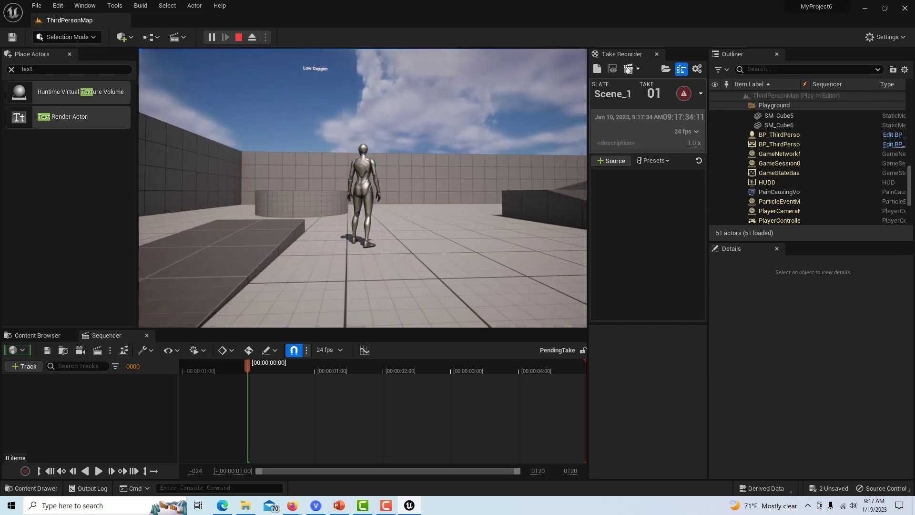
pyautogui.press('Escape')
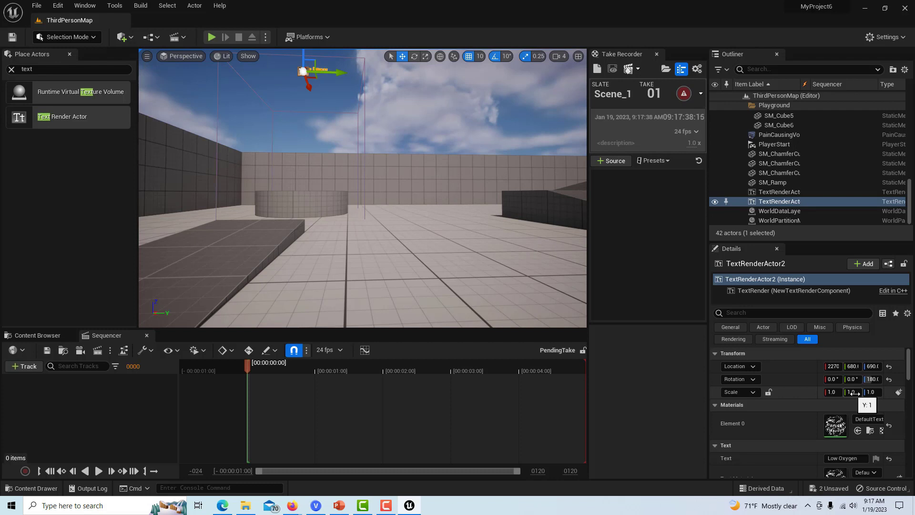
pyautogui.scroll(-5, 907, 395)
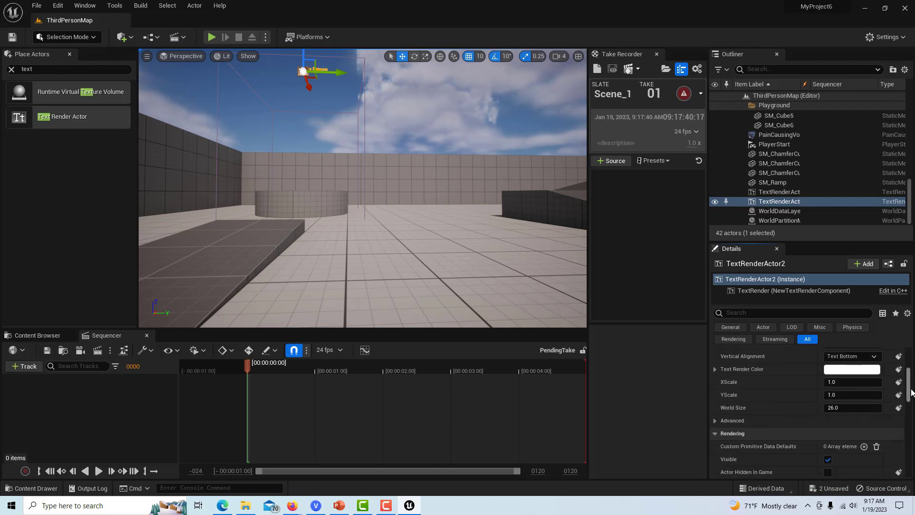
pyautogui.scroll(3, 858, 410)
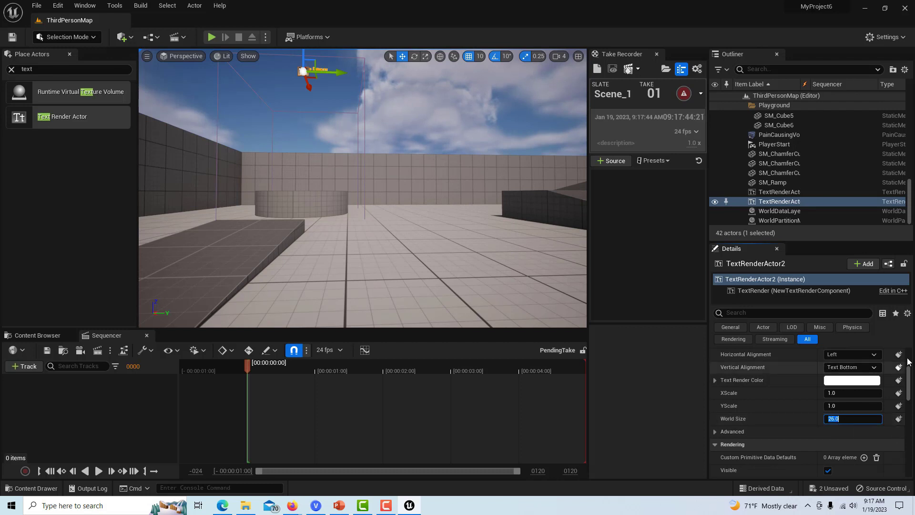
# - Center the Low Oxygen text horizontally, set World Size to 100, and play-test again
pyautogui.click(861, 355)
pyautogui.click(853, 373)
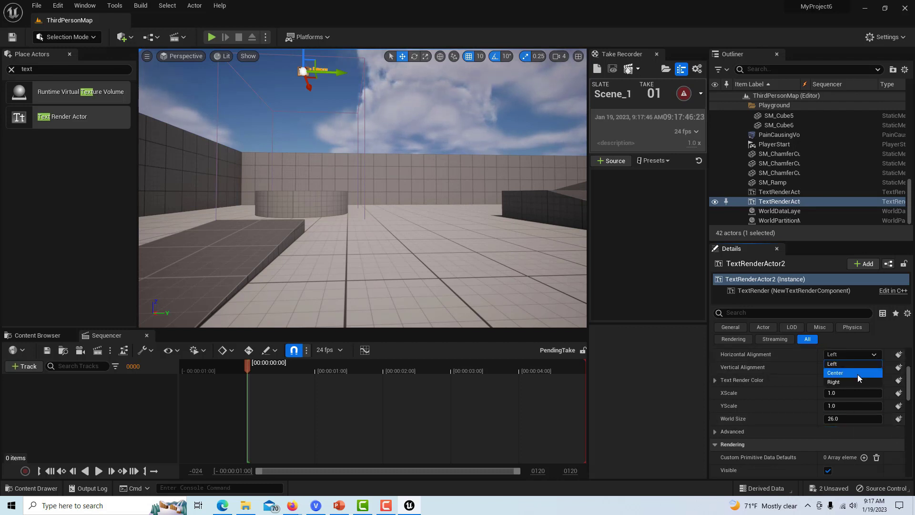
pyautogui.click(854, 419)
pyautogui.write('100')
pyautogui.press('Return')
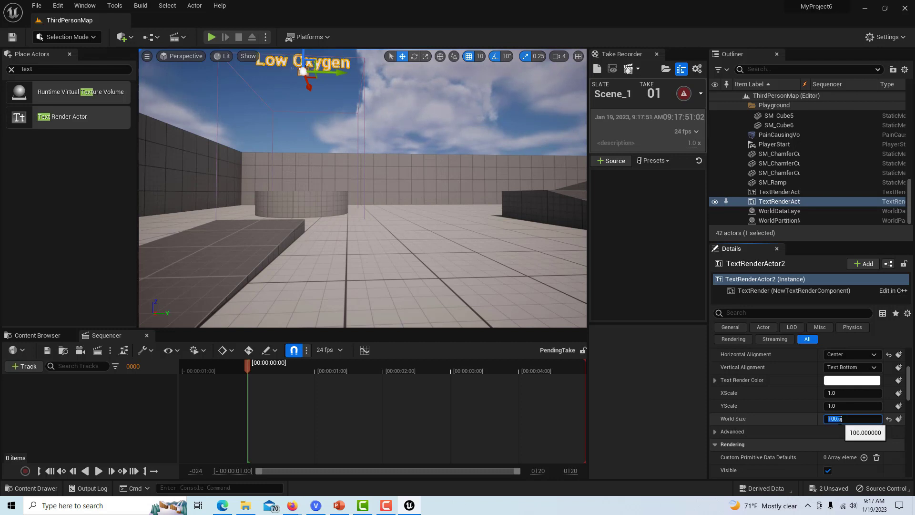
pyautogui.click(376, 265)
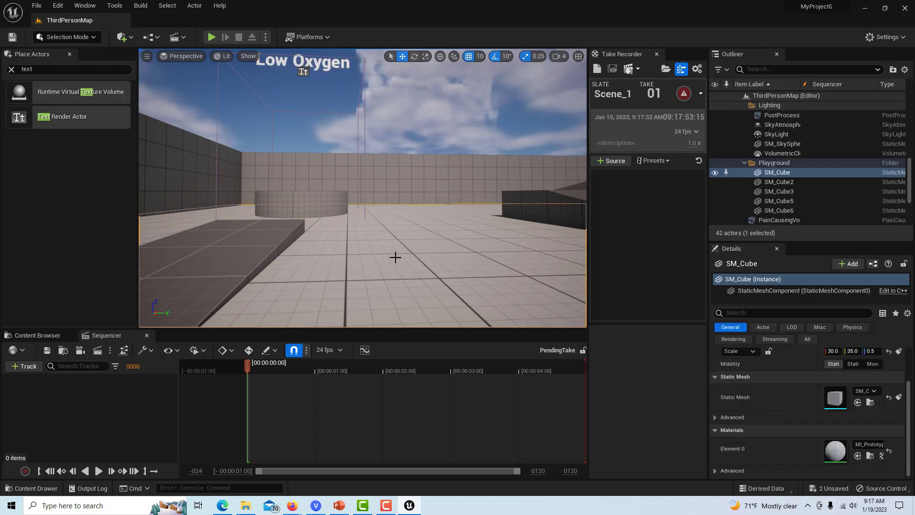
pyautogui.click(212, 37)
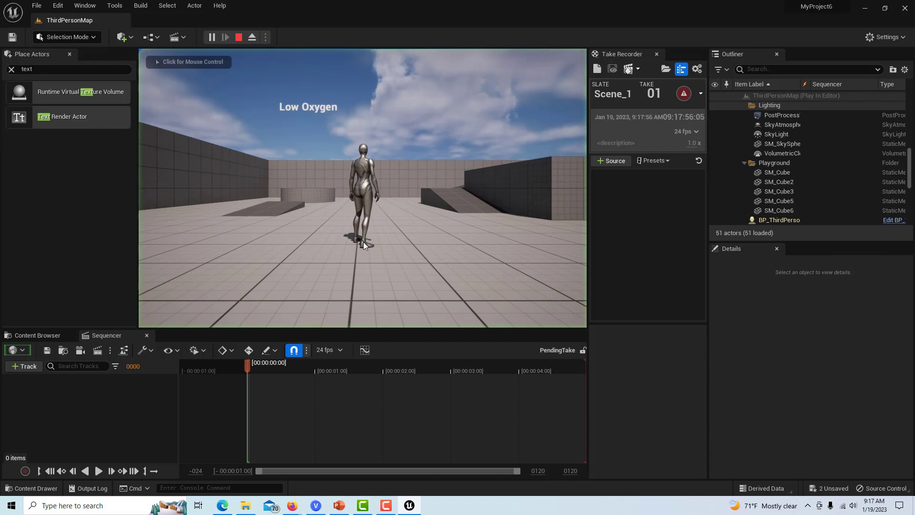
# - Stop play and change the PainCausingVolume's Damage Per Sec from 1.0 to 5.0
pyautogui.click(239, 37)
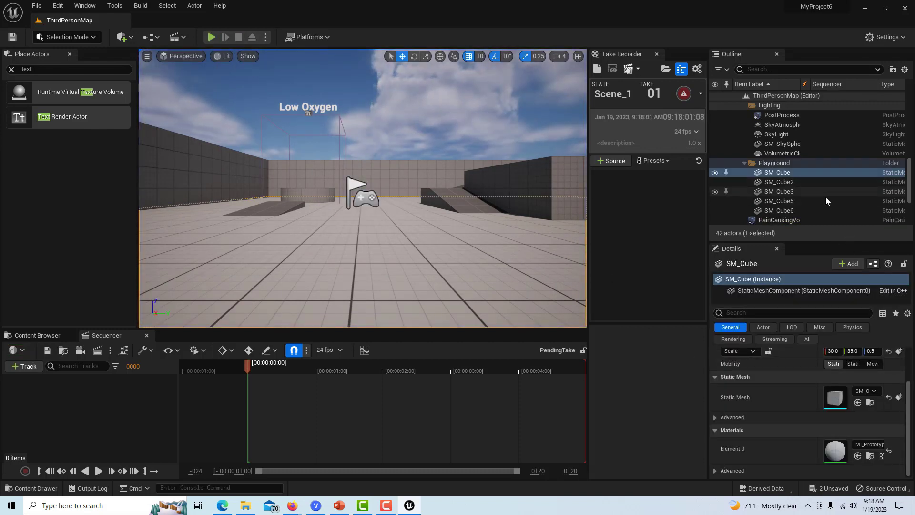
pyautogui.click(803, 219)
pyautogui.moveTo(909, 371); pyautogui.dragTo(904, 344)
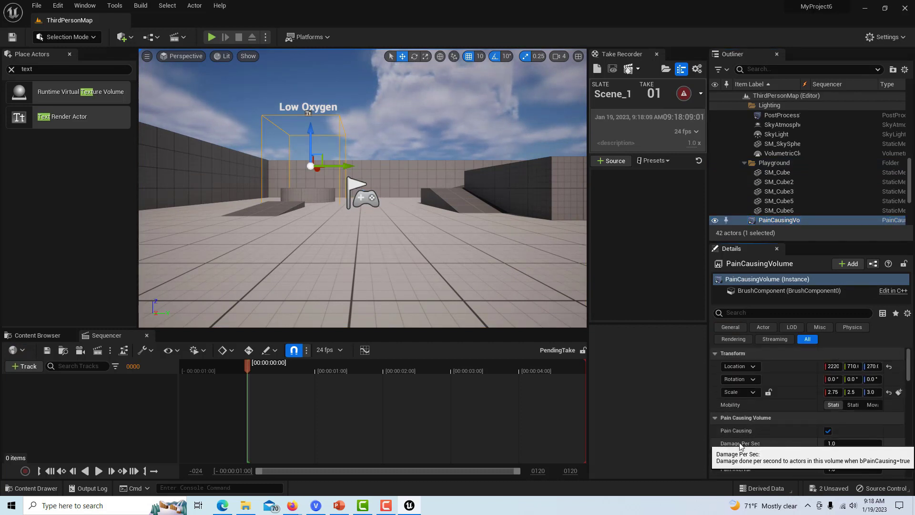
pyautogui.click(835, 444)
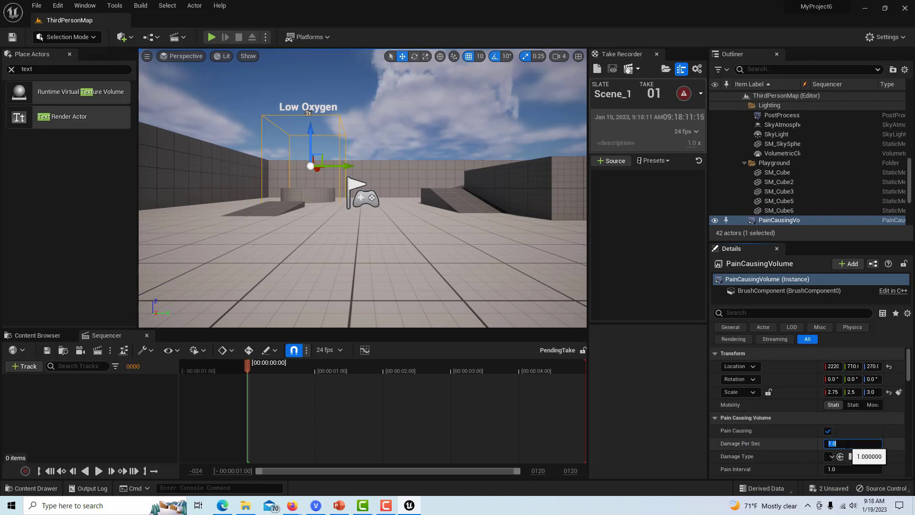
pyautogui.write('5')
pyautogui.press('Return')
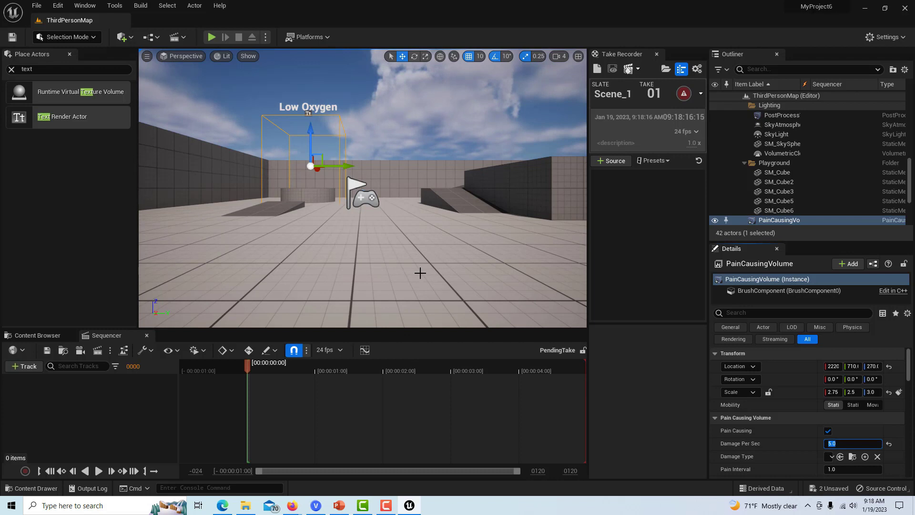
pyautogui.click(420, 273)
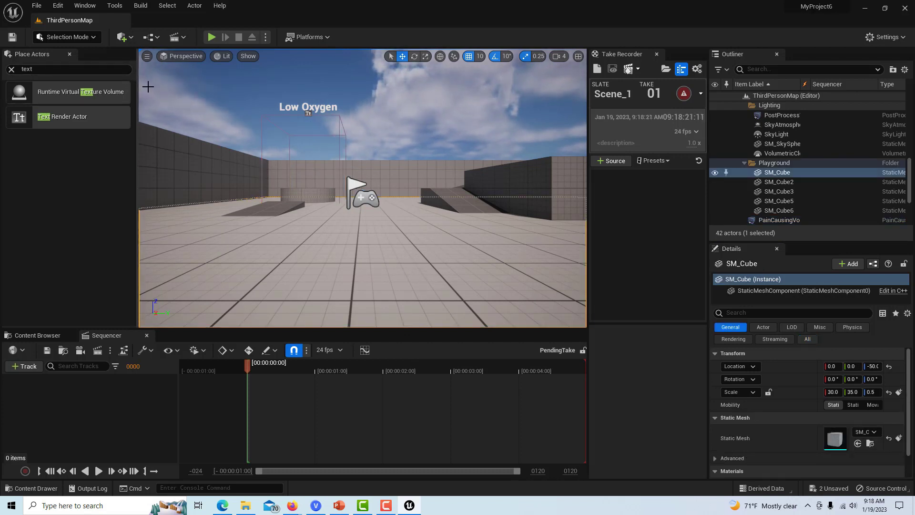
pyautogui.click(27, 336)
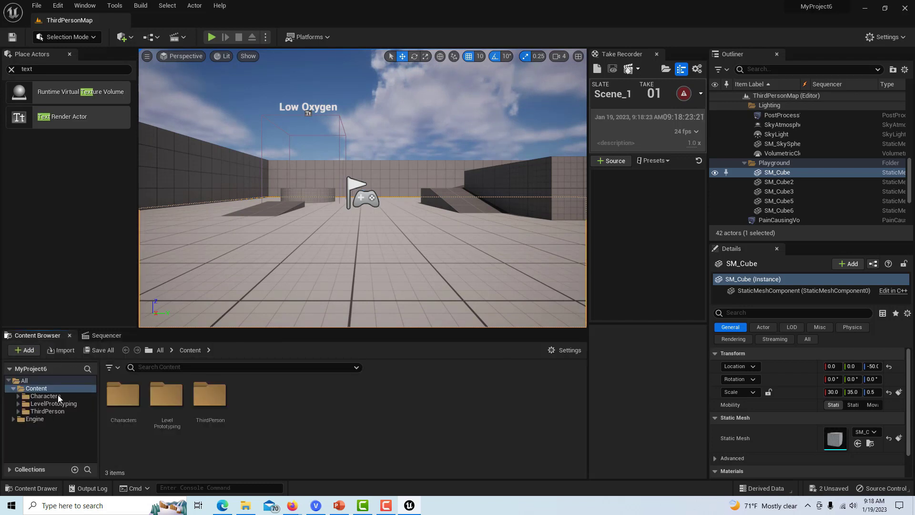
# - Open BP_ThirdPersonCharacter from ThirdPerson > Blueprints, dock its tab beside the map, and browse to Content
pyautogui.click(55, 413)
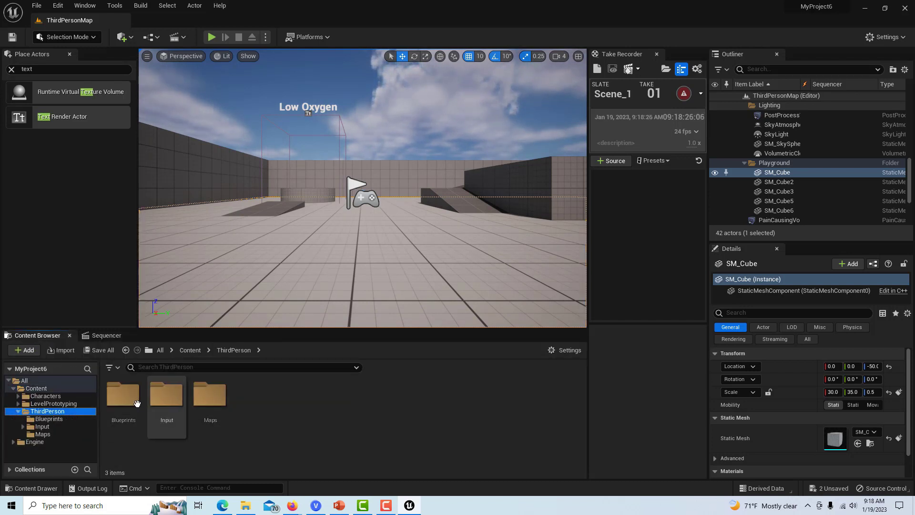
pyautogui.doubleClick(125, 398)
pyautogui.click(134, 403)
pyautogui.doubleClick(134, 405)
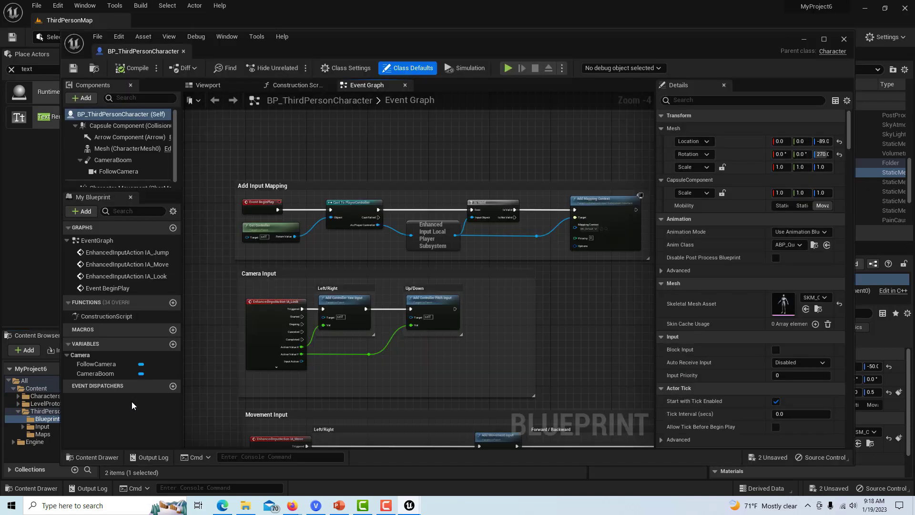
pyautogui.moveTo(603, 327); pyautogui.dragTo(590, 356, button='right')
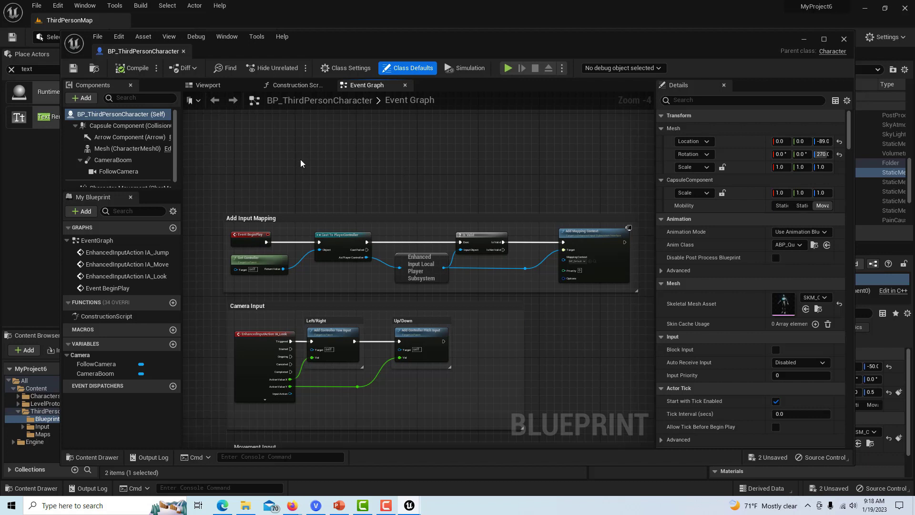
pyautogui.moveTo(158, 54); pyautogui.dragTo(187, 20)
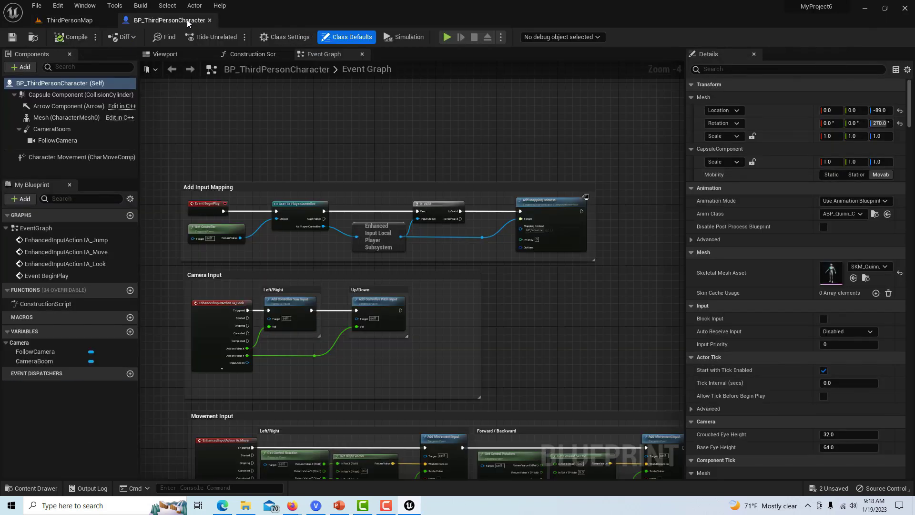
pyautogui.click(102, 19)
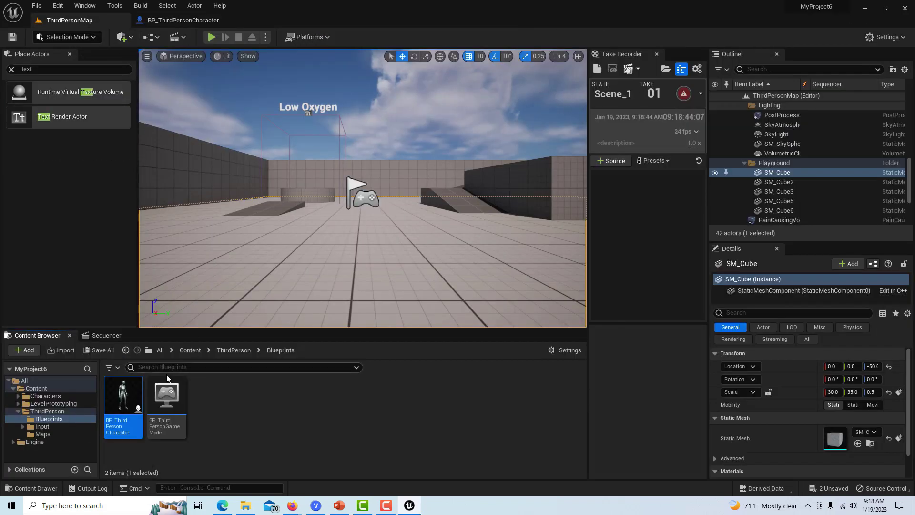
pyautogui.click(61, 388)
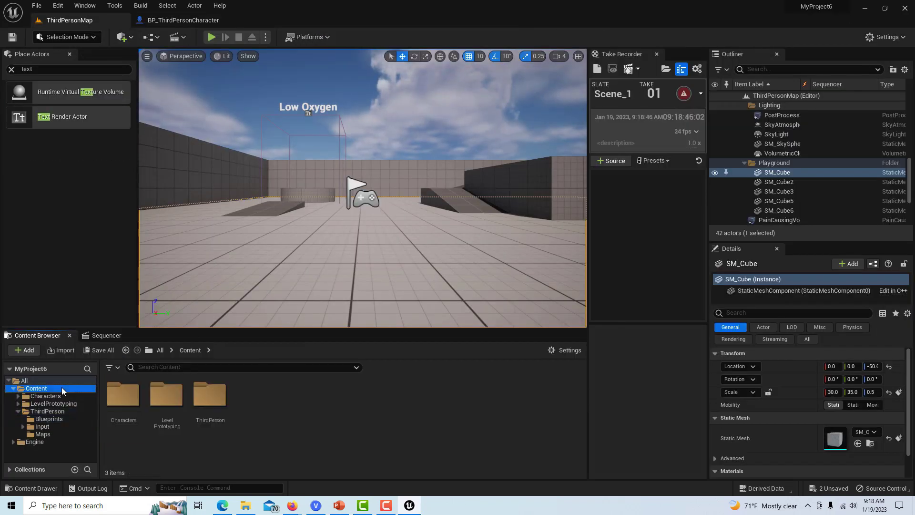
pyautogui.rightClick(319, 403)
# - Create a User Widget blueprint named OxygenMeter in Content and open it in the Designer
pyautogui.moveTo(337, 394)
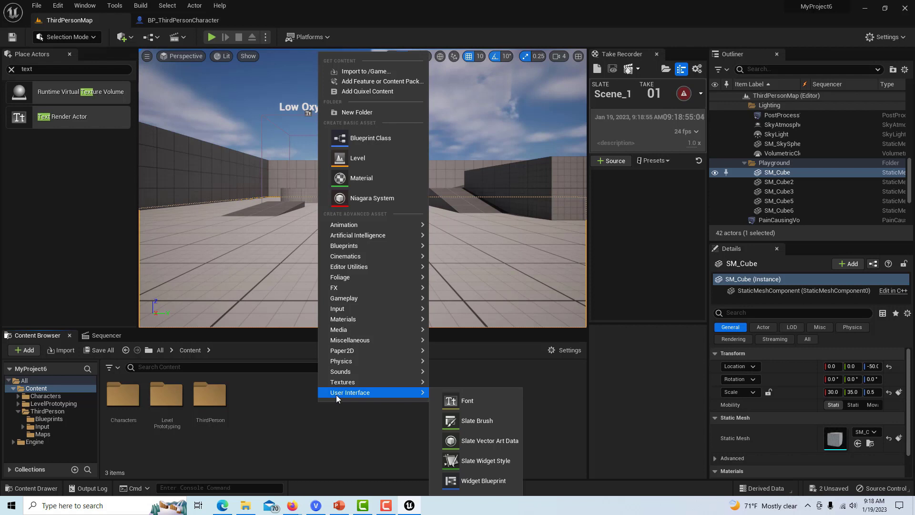
pyautogui.click(482, 480)
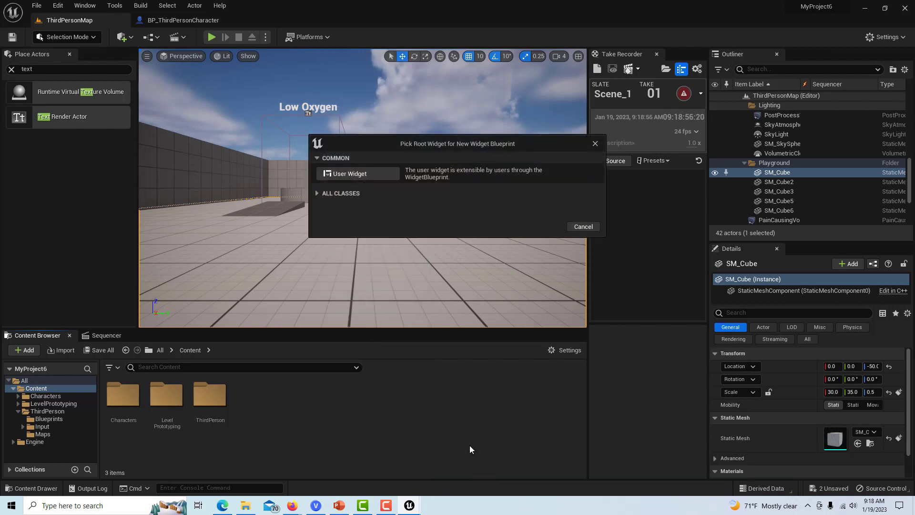
pyautogui.click(359, 175)
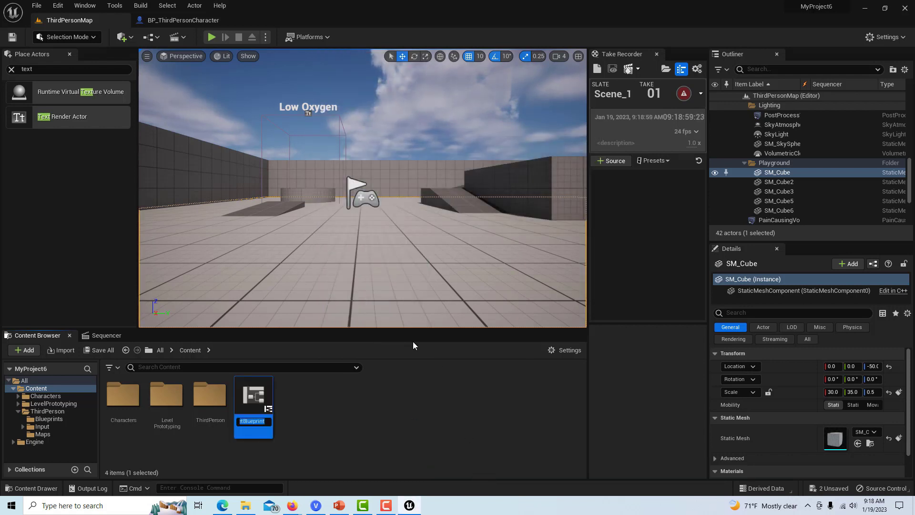
pyautogui.write('O')
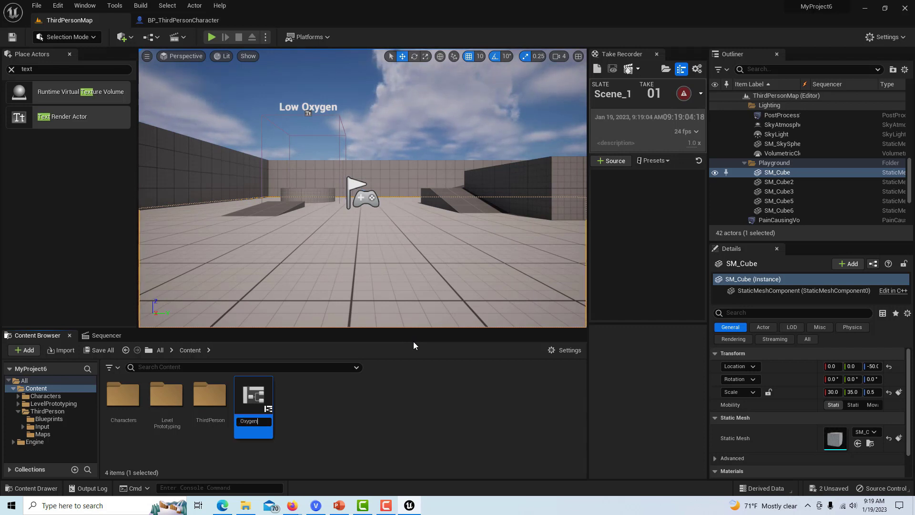
pyautogui.write('xygenMeter')
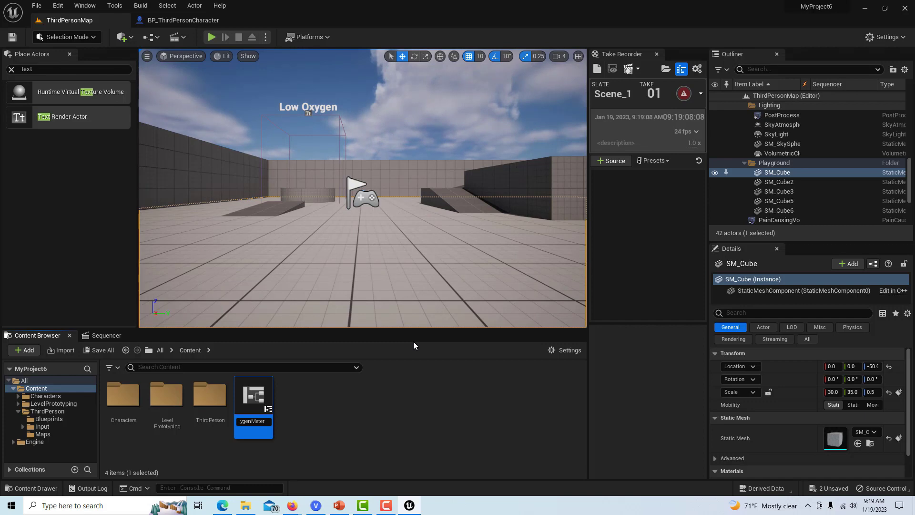
pyautogui.press('Return')
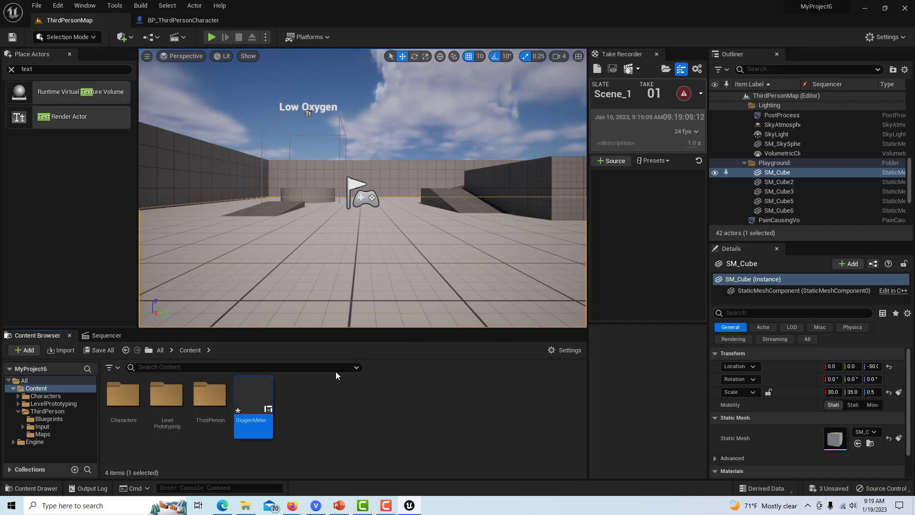
pyautogui.doubleClick(255, 390)
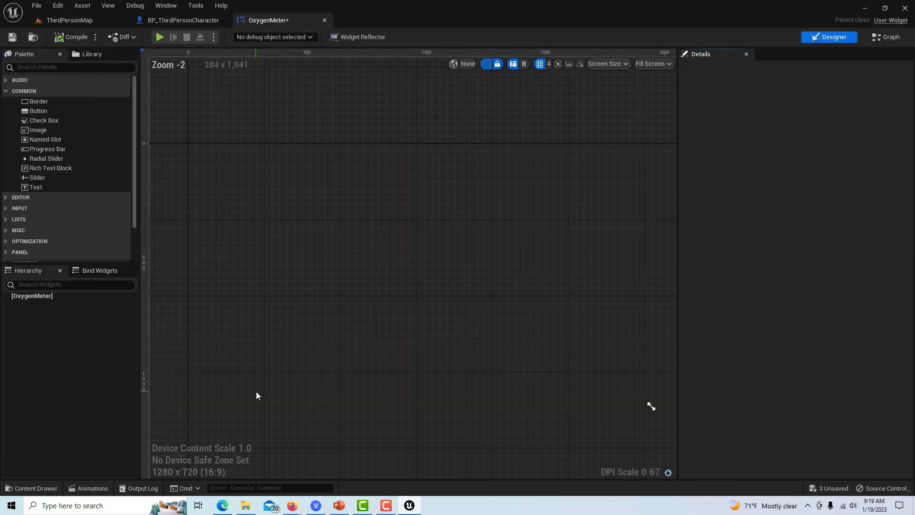
# - Add a Canvas Panel to the OxygenMeter widget and place a Text block near its top right
pyautogui.click(56, 66)
pyautogui.write('canv')
pyautogui.moveTo(80, 89); pyautogui.dragTo(273, 191)
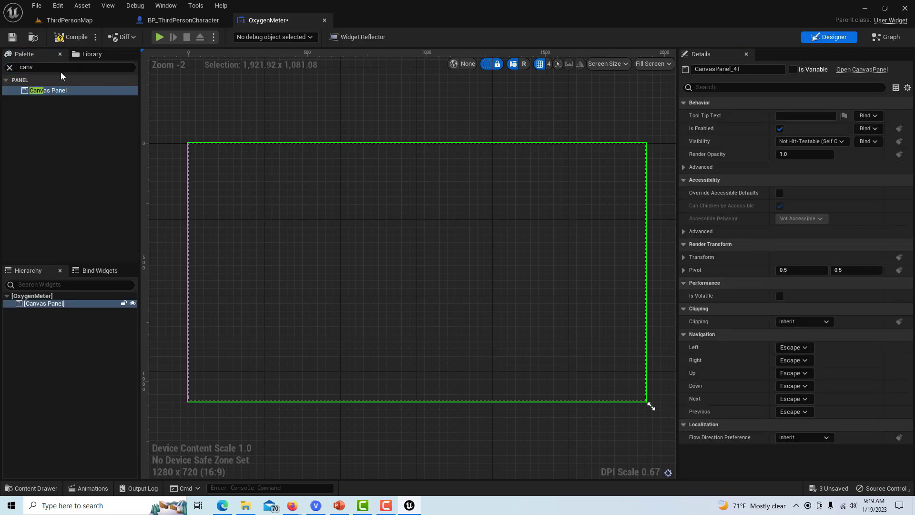
pyautogui.click(26, 67)
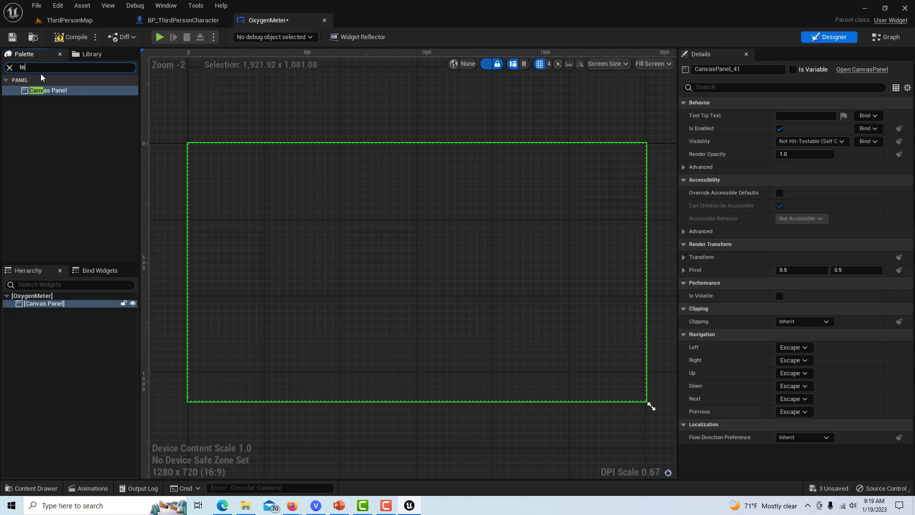
pyautogui.write('text')
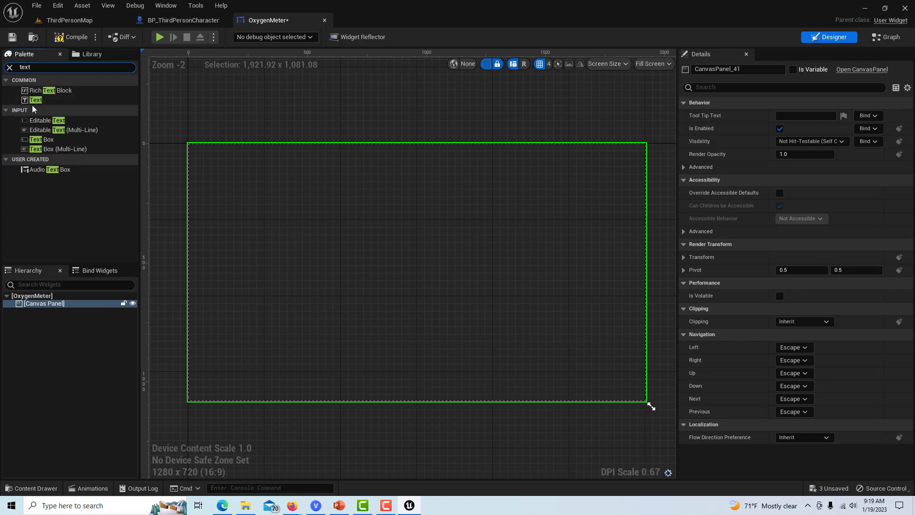
pyautogui.moveTo(34, 100); pyautogui.dragTo(530, 156)
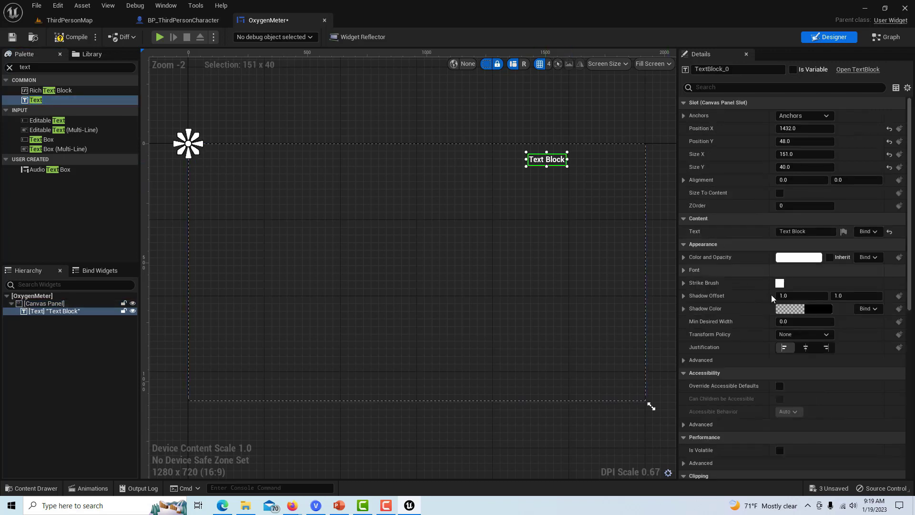
# - Set the text block to read 'Oxygen Level' and enable Size To Content
pyautogui.click(814, 232)
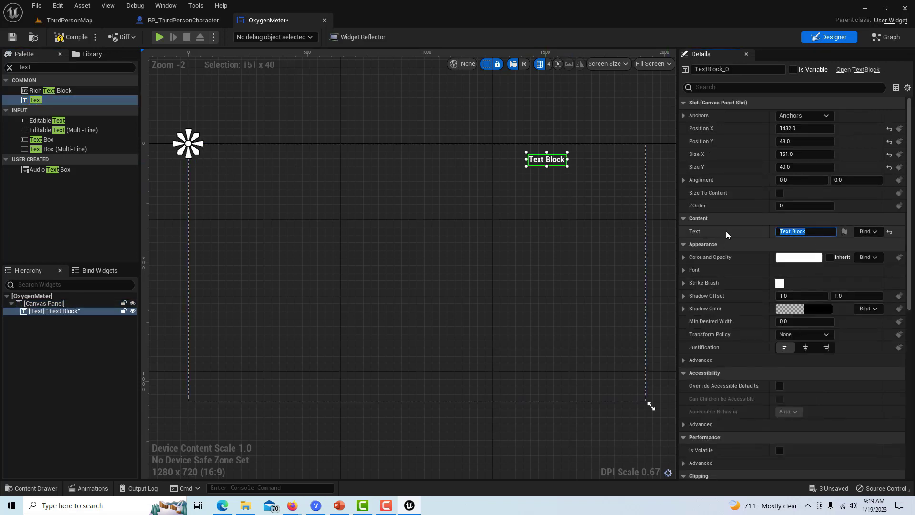
pyautogui.write('Oxygen Level')
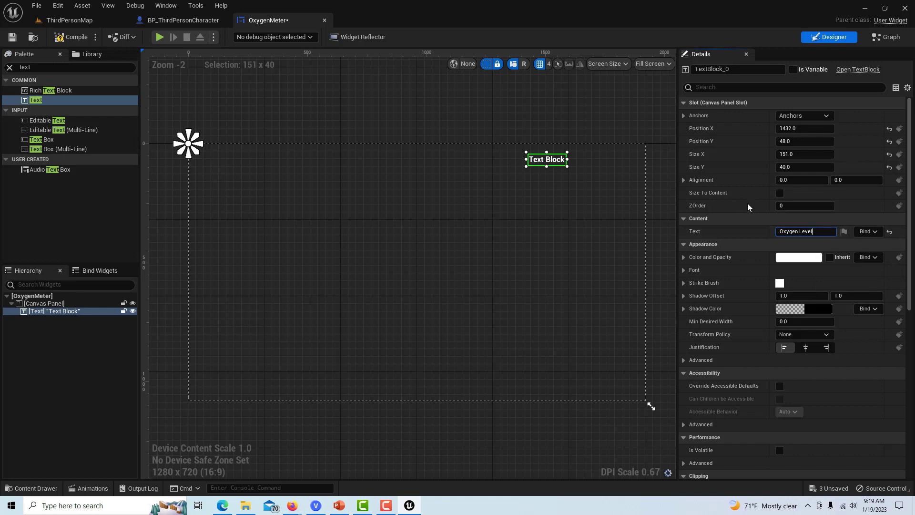
pyautogui.click(784, 199)
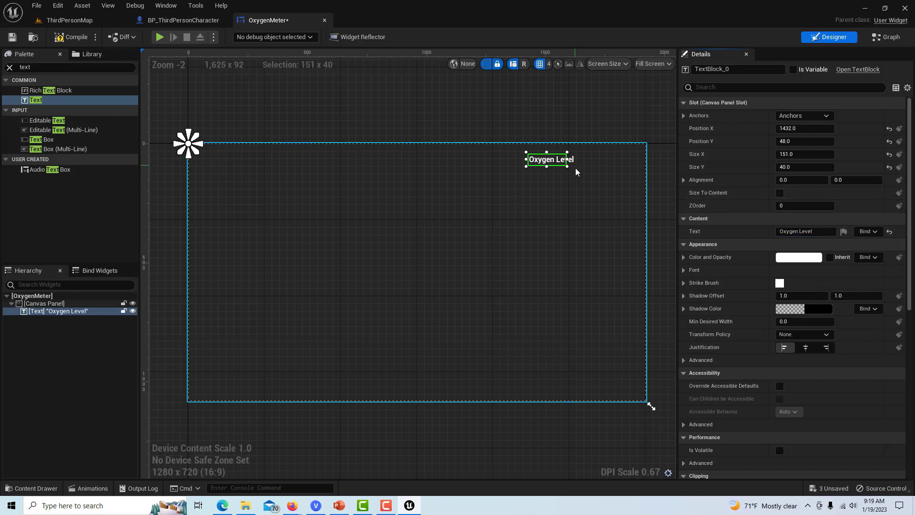
pyautogui.click(781, 194)
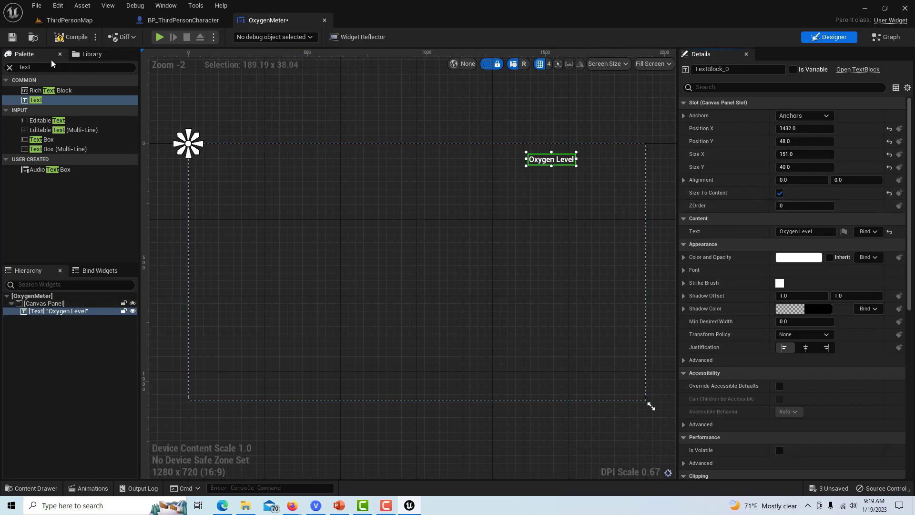
pyautogui.click(27, 68)
pyautogui.write('progress')
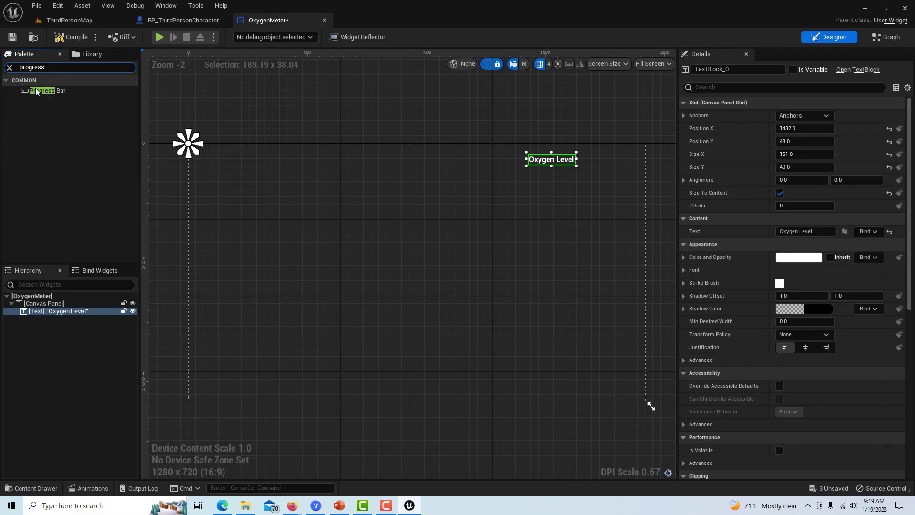
# - Place a Progress Bar beneath the Oxygen Level label with Percent set to 100
pyautogui.moveTo(37, 91); pyautogui.dragTo(631, 176)
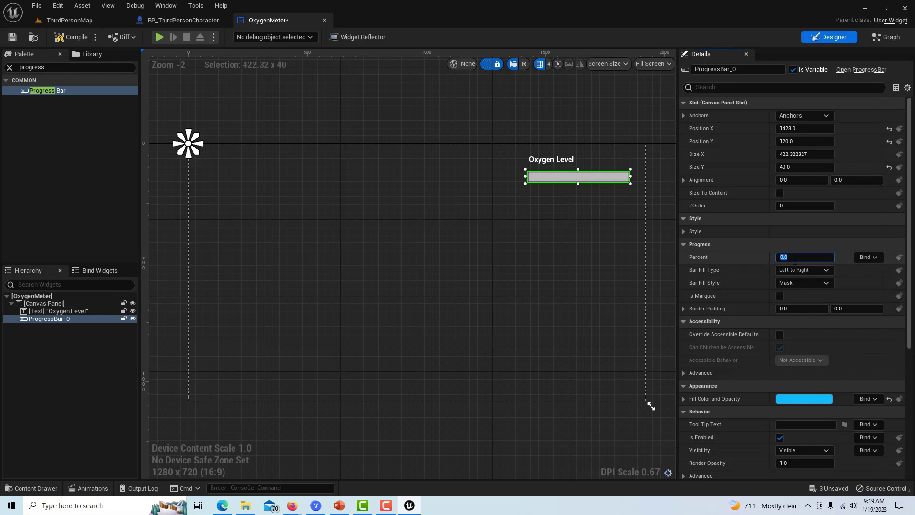
pyautogui.press('Return')
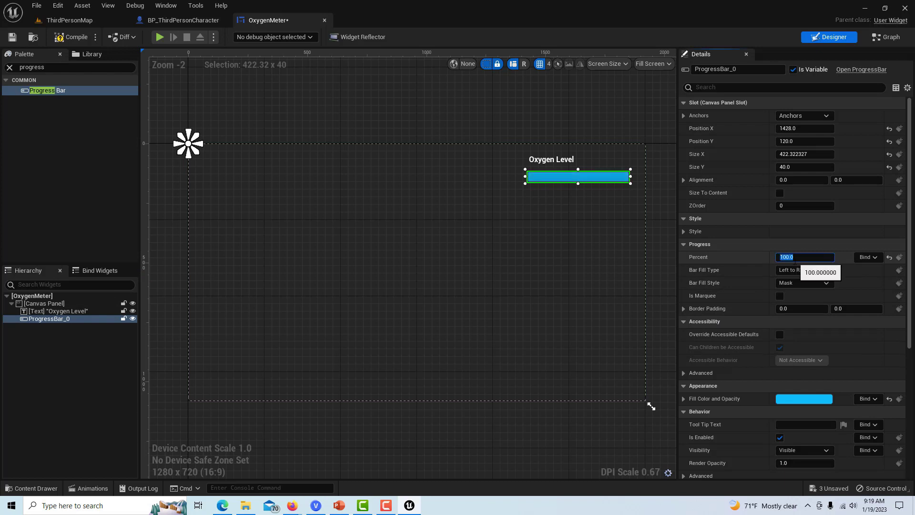
pyautogui.click(574, 314)
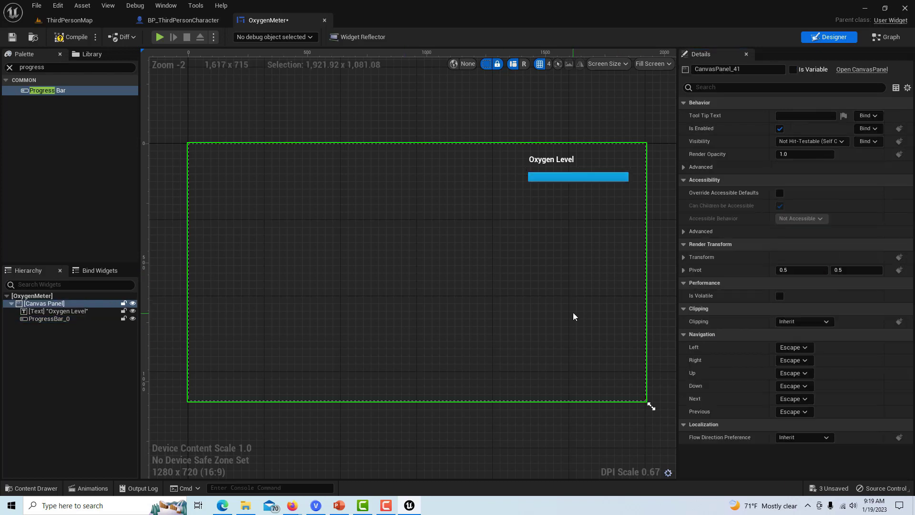
# - Nudge the label just above the bar with grid snap 1, then compile and save
pyautogui.click(556, 159)
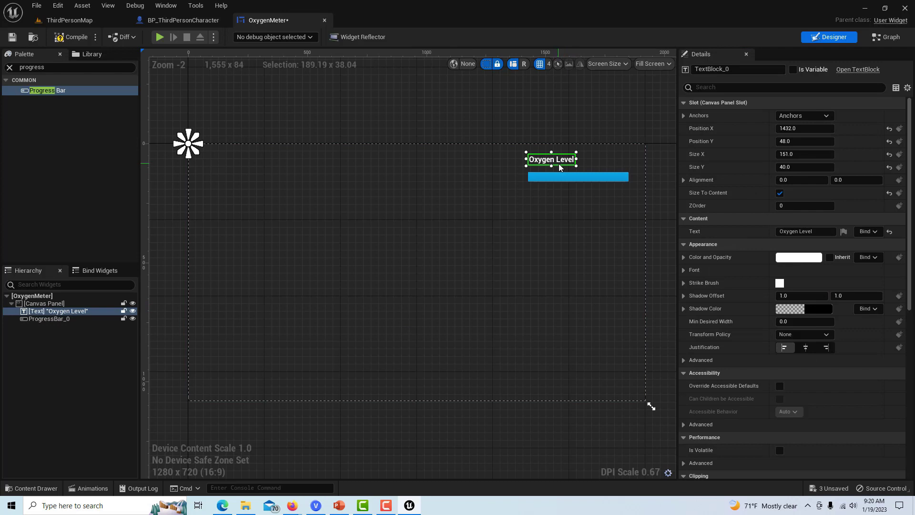
pyautogui.moveTo(559, 166); pyautogui.dragTo(556, 162)
pyautogui.moveTo(555, 162); pyautogui.dragTo(553, 162)
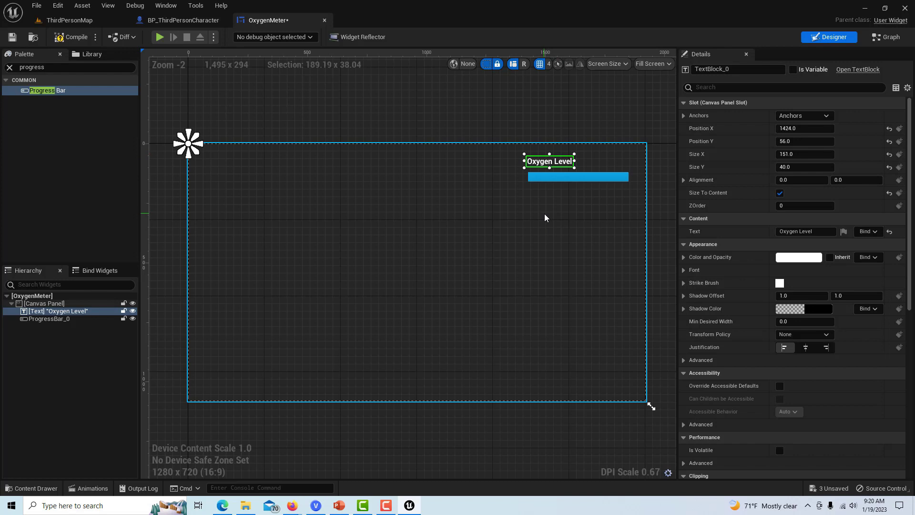
pyautogui.click(549, 64)
pyautogui.click(559, 91)
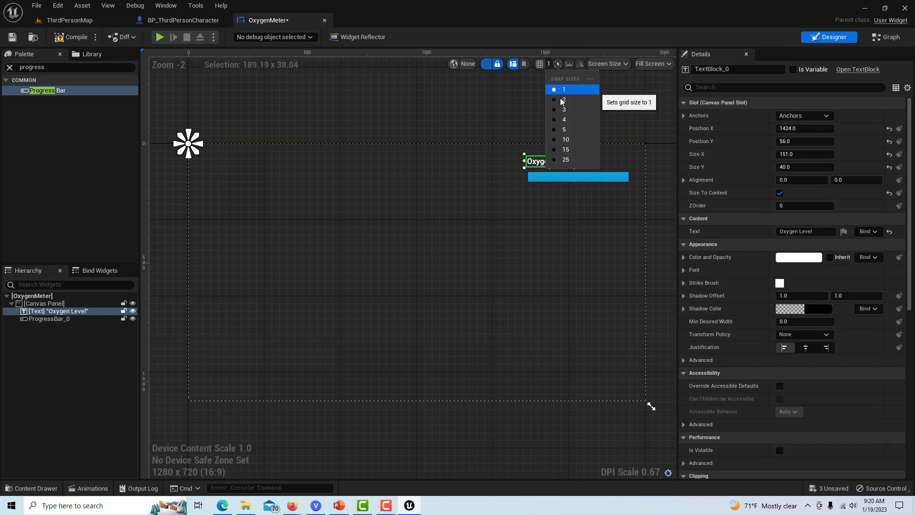
pyautogui.click(543, 163)
pyautogui.moveTo(542, 164); pyautogui.dragTo(544, 165)
pyautogui.click(595, 252)
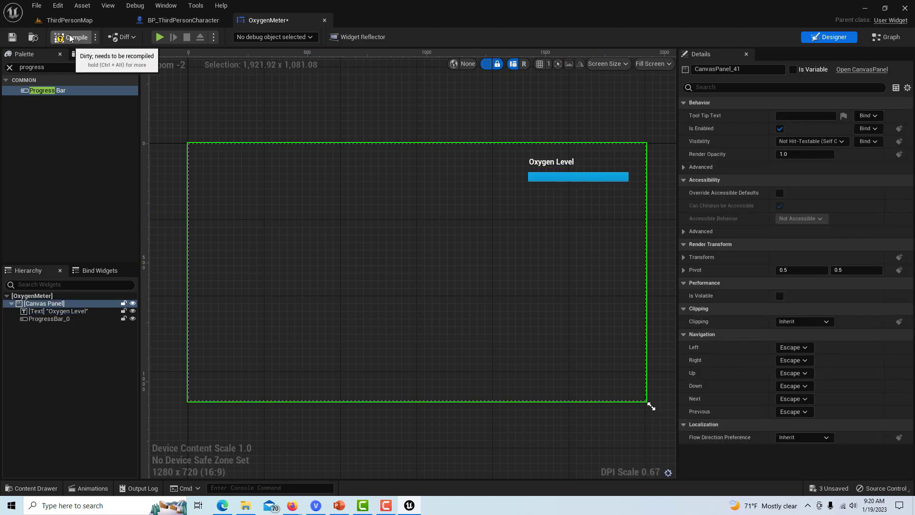
pyautogui.click(12, 38)
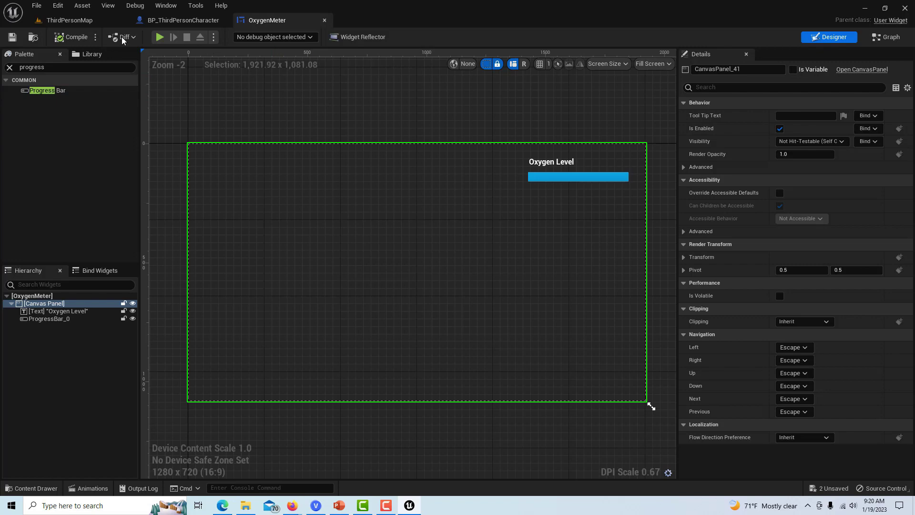
# - Open BP_ThirdPersonCharacter from the ThirdPerson Blueprints folder and pan to an empty graph area
pyautogui.click(77, 22)
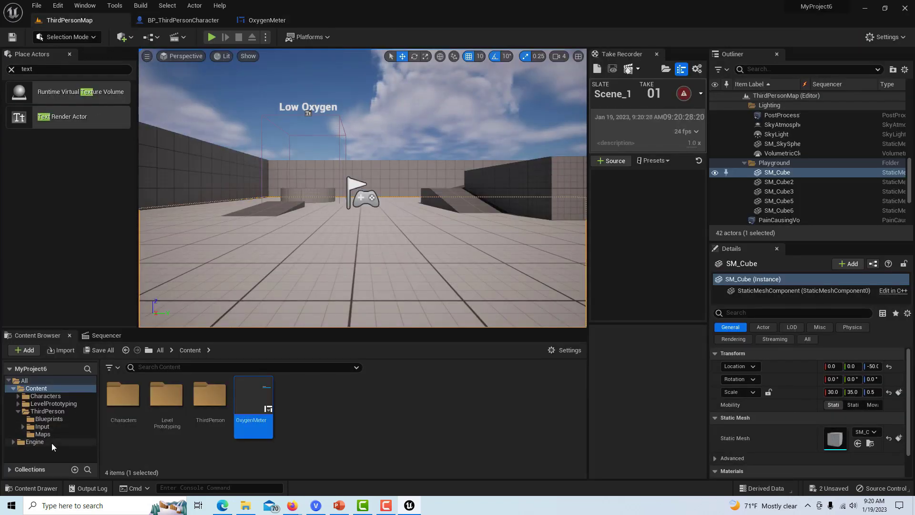
pyautogui.click(48, 420)
pyautogui.doubleClick(122, 408)
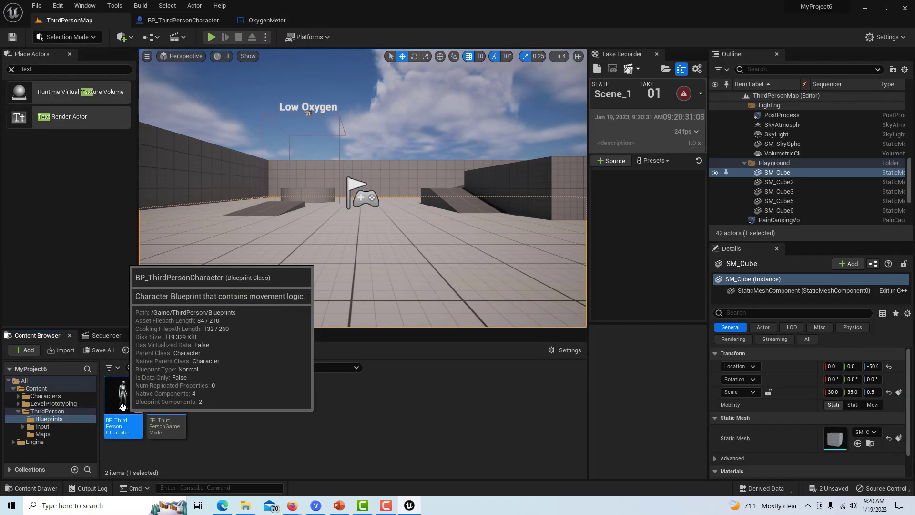
pyautogui.scroll(2, 552, 339)
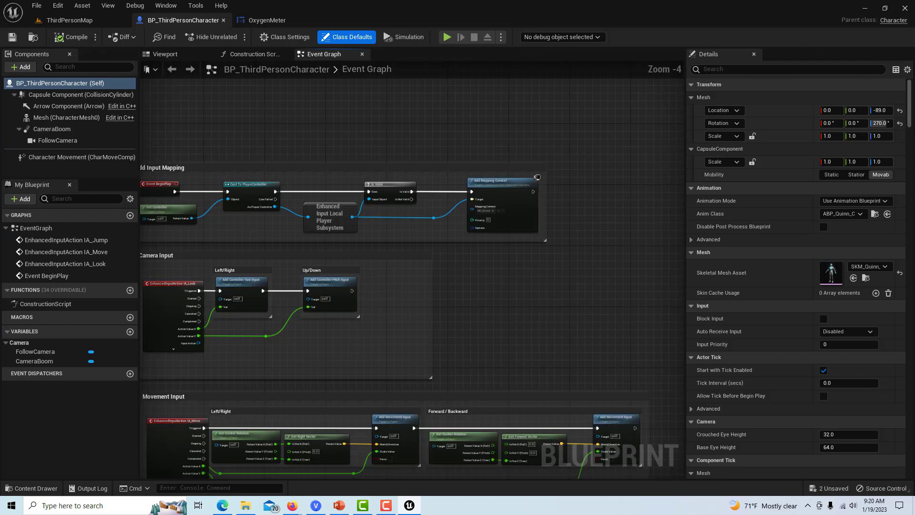
pyautogui.moveTo(188, 158); pyautogui.dragTo(283, 204, button='right')
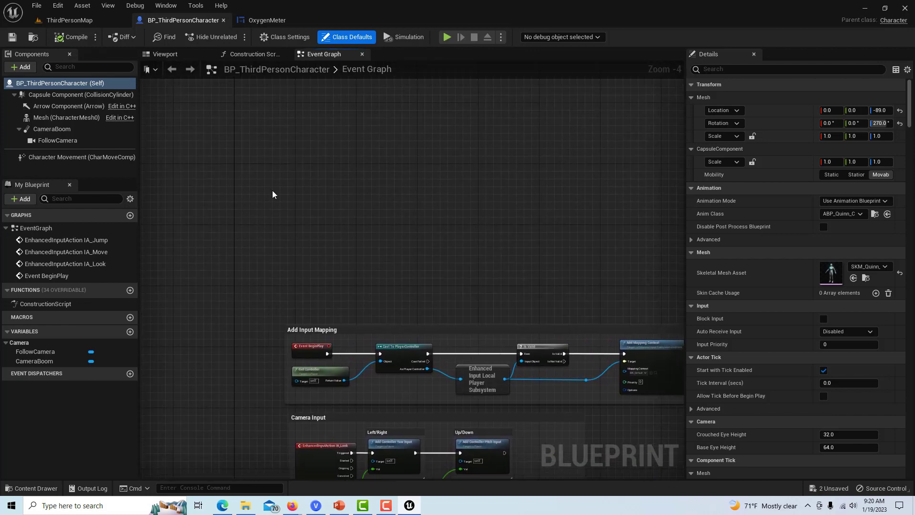
# - Add an Event AnyDamage node via the 'event da' search
pyautogui.rightClick(273, 194)
pyautogui.write('e')
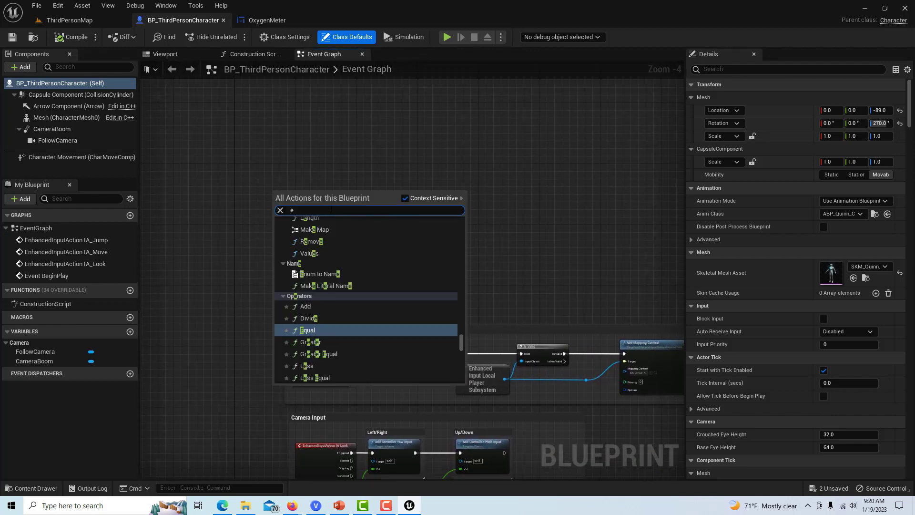
pyautogui.press('BackSpace')
pyautogui.write('dama')
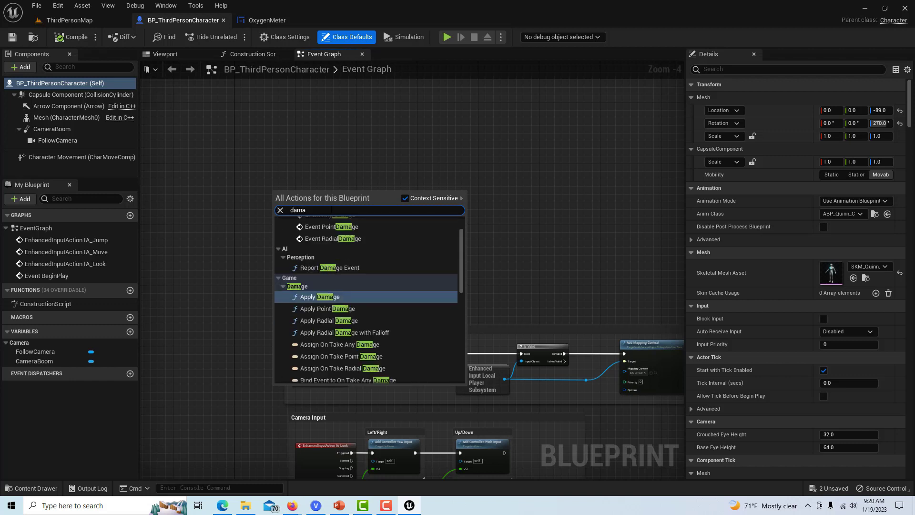
pyautogui.write('ge')
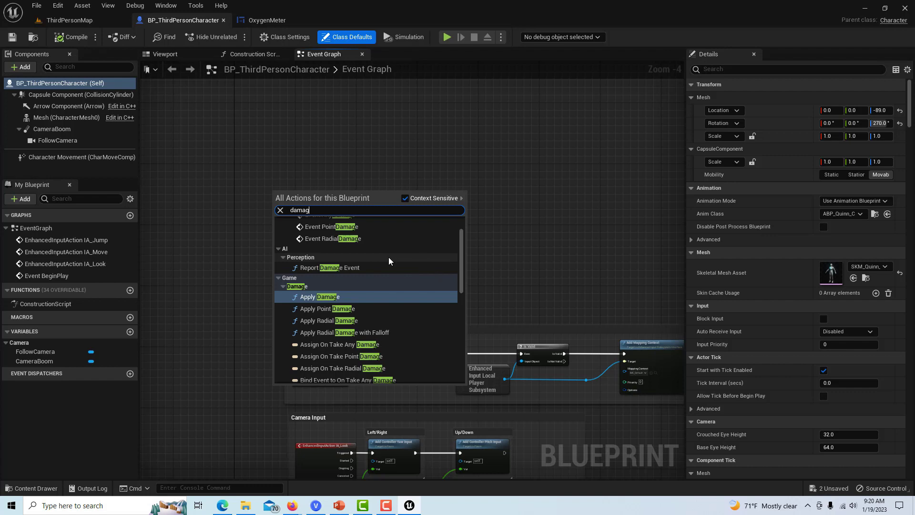
pyautogui.hotkey('ctrl', 'a')
pyautogui.press('BackSpace')
pyautogui.write('event da')
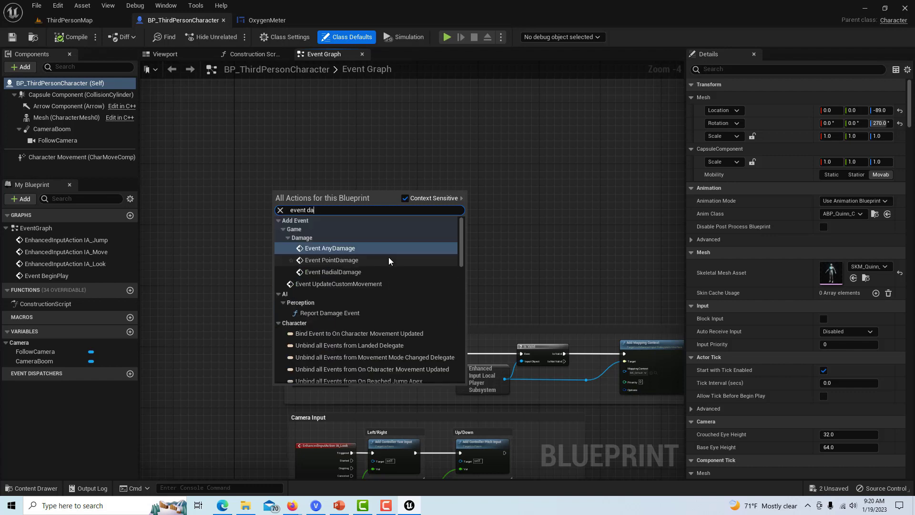
pyautogui.click(350, 248)
pyautogui.scroll(4, 350, 245)
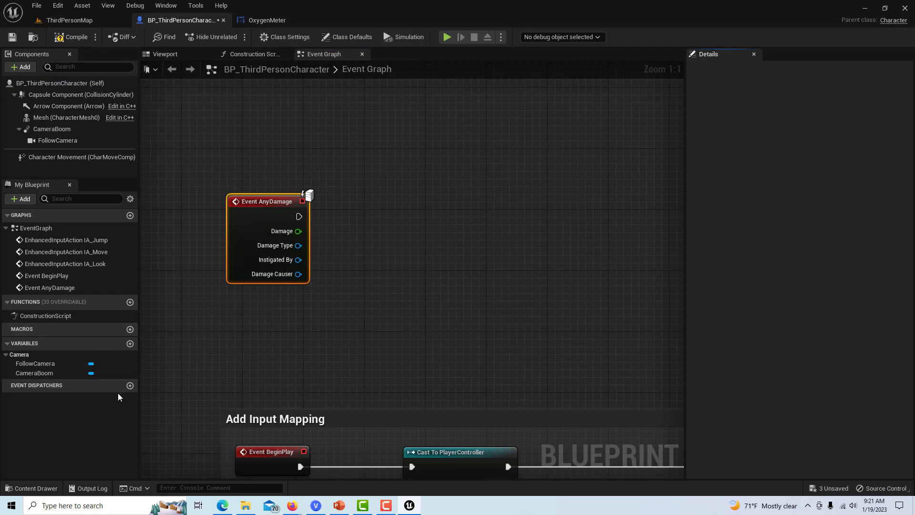
# - Create a Float variable OxygenLevel and drop it into the graph beside Event AnyDamage
pyautogui.click(130, 344)
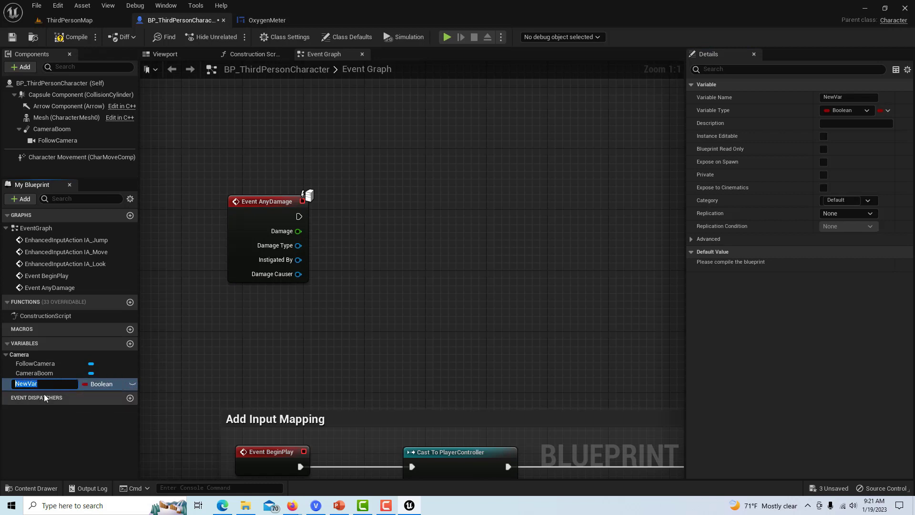
pyautogui.write('OxygenLevel')
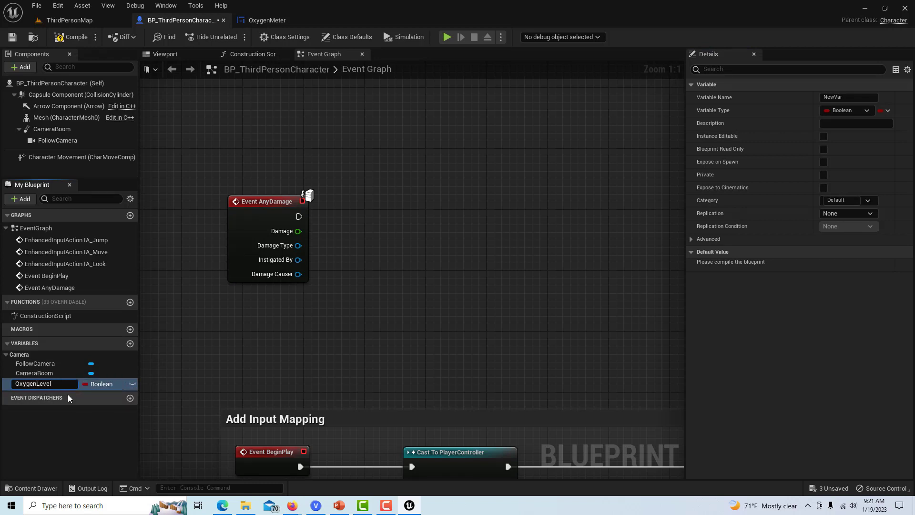
pyautogui.press('Return')
pyautogui.click(102, 385)
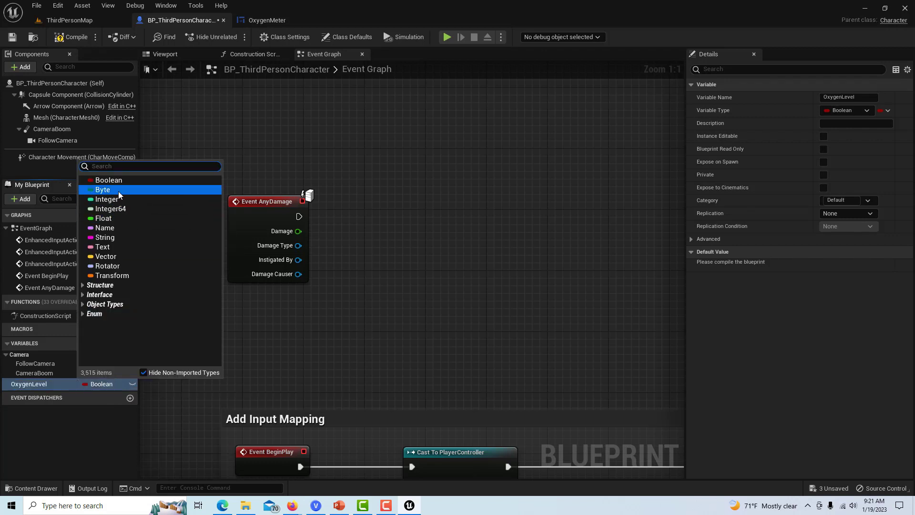
pyautogui.click(119, 219)
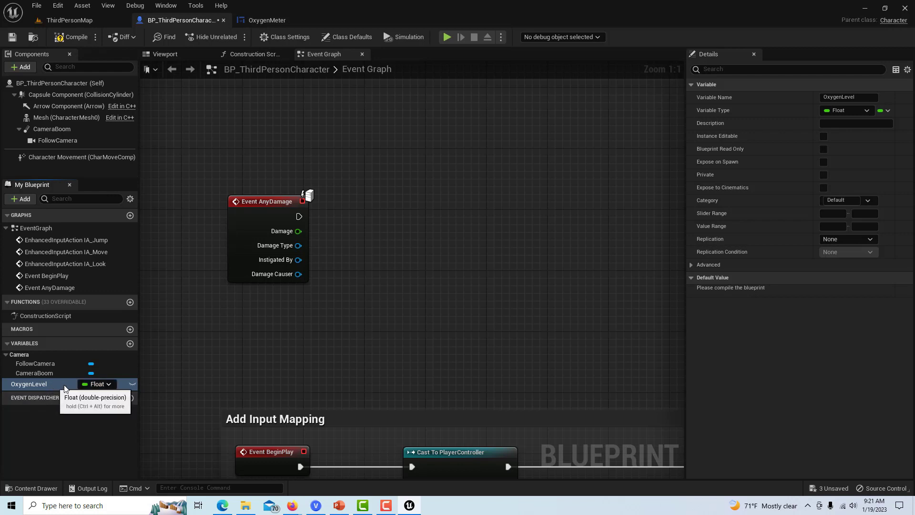
pyautogui.moveTo(302, 216); pyautogui.dragTo(342, 217)
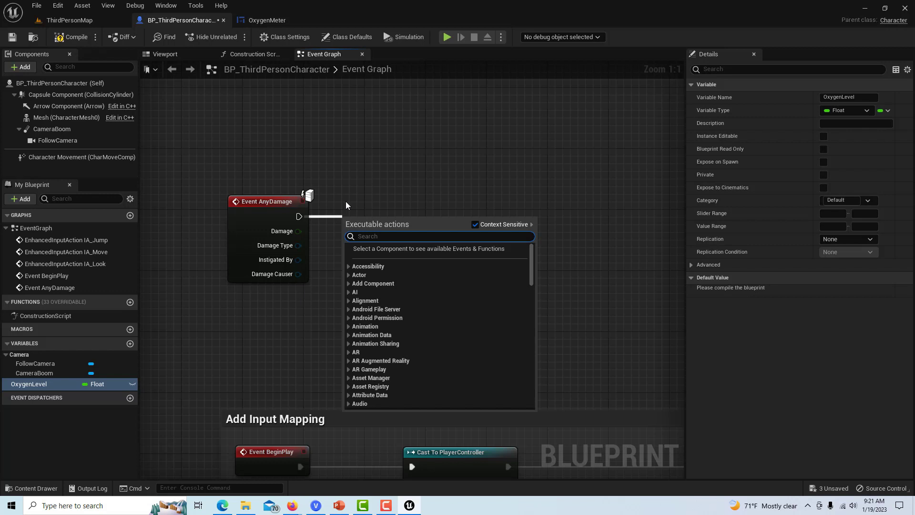
pyautogui.moveTo(28, 384); pyautogui.dragTo(357, 274)
# - Add OxygenLevel getter and setter nodes plus a Subtract node fed by the getter
pyautogui.click(384, 293)
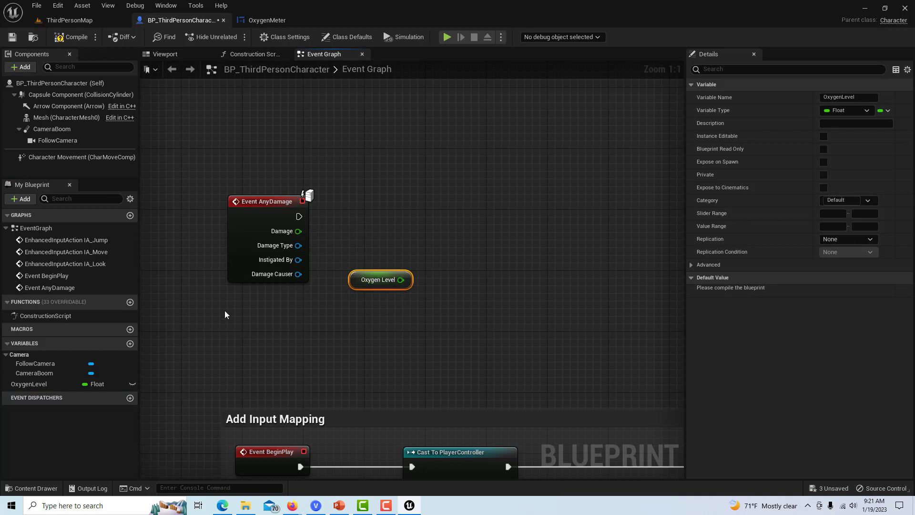
pyautogui.moveTo(59, 382); pyautogui.dragTo(433, 205)
pyautogui.click(449, 229)
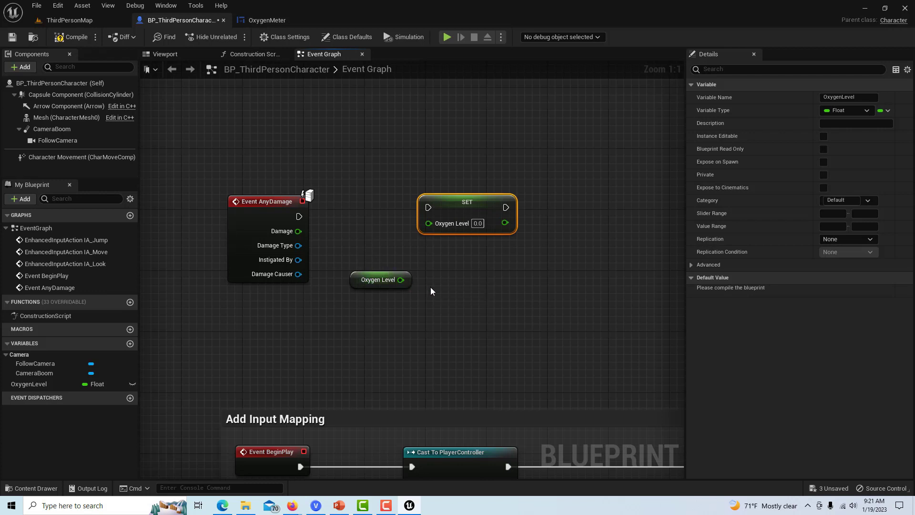
pyautogui.moveTo(401, 280); pyautogui.dragTo(456, 295)
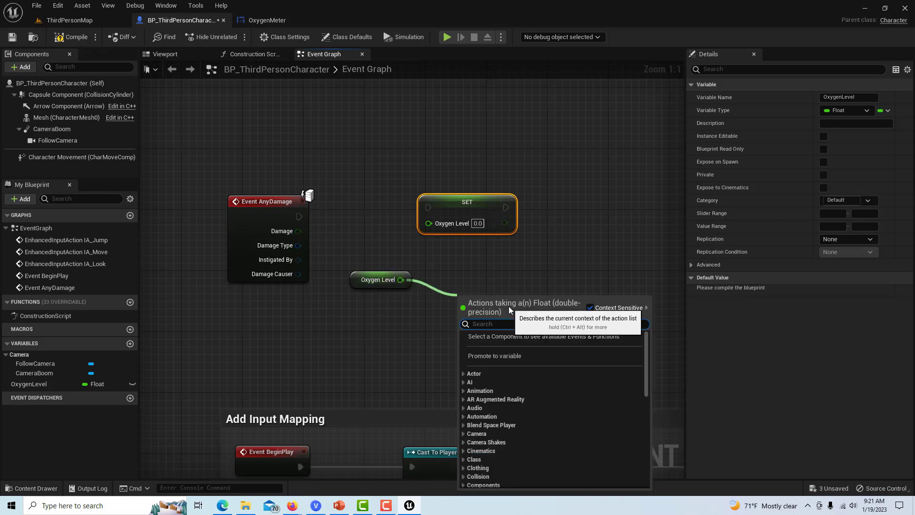
pyautogui.write('sub')
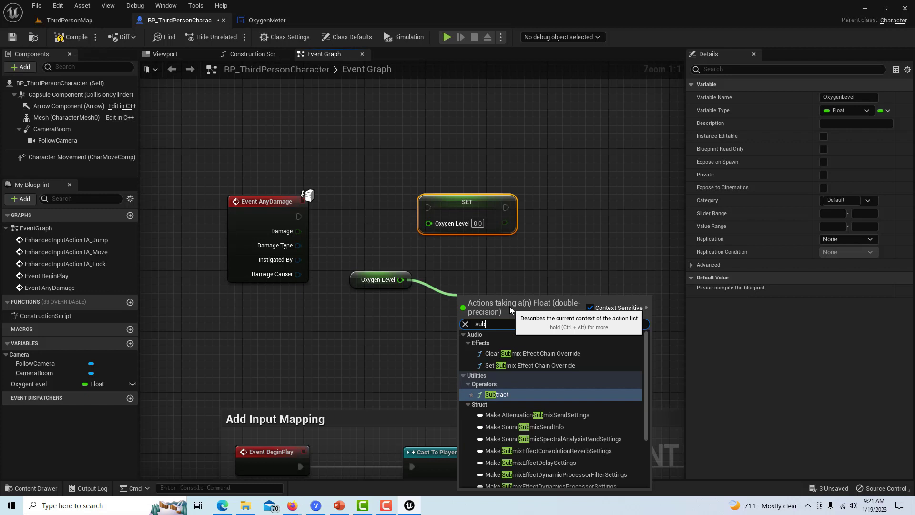
pyautogui.write('tr')
pyautogui.click(505, 351)
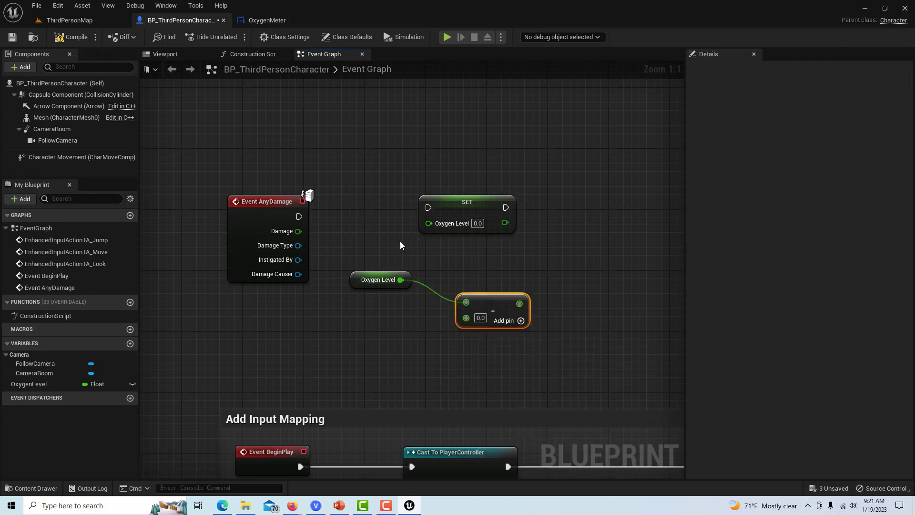
pyautogui.moveTo(493, 308); pyautogui.dragTo(478, 270)
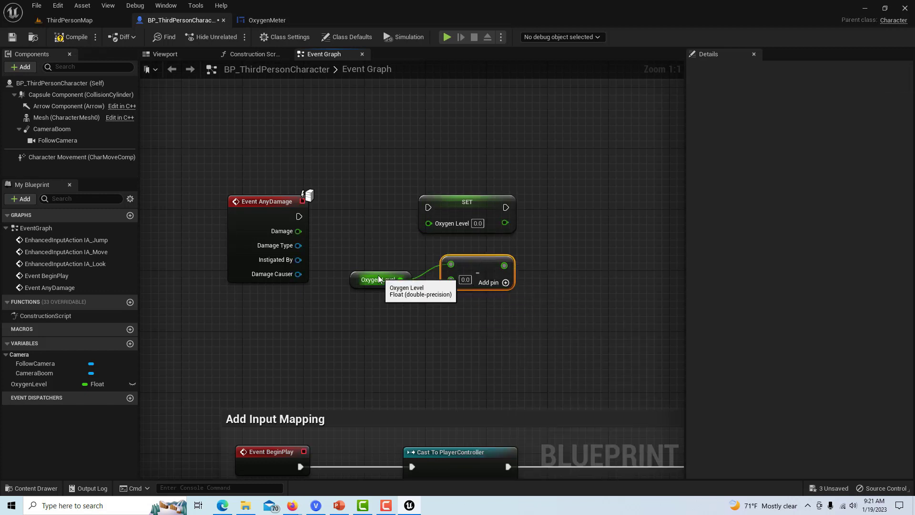
pyautogui.moveTo(380, 280); pyautogui.dragTo(372, 297)
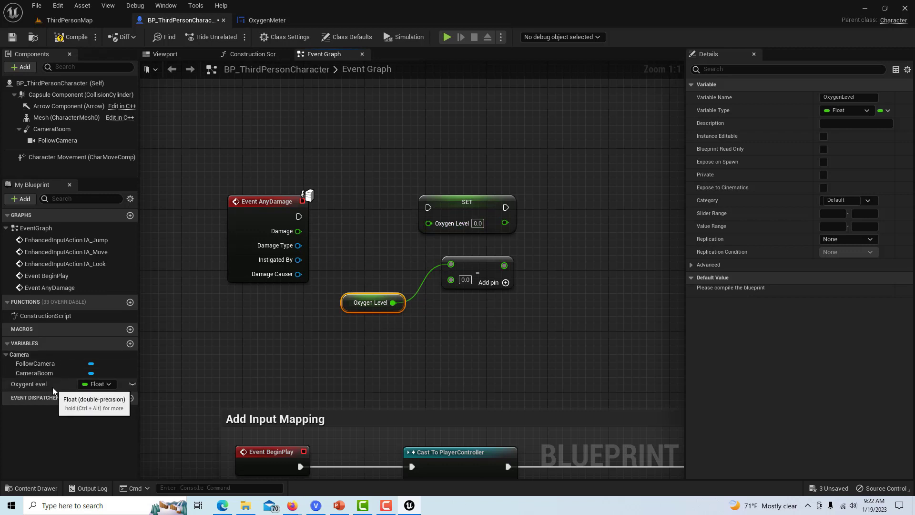
# - Wire AnyDamage exec to SET, Damage into Subtract, and the result into SET OxygenLevel
pyautogui.moveTo(298, 217); pyautogui.dragTo(428, 208)
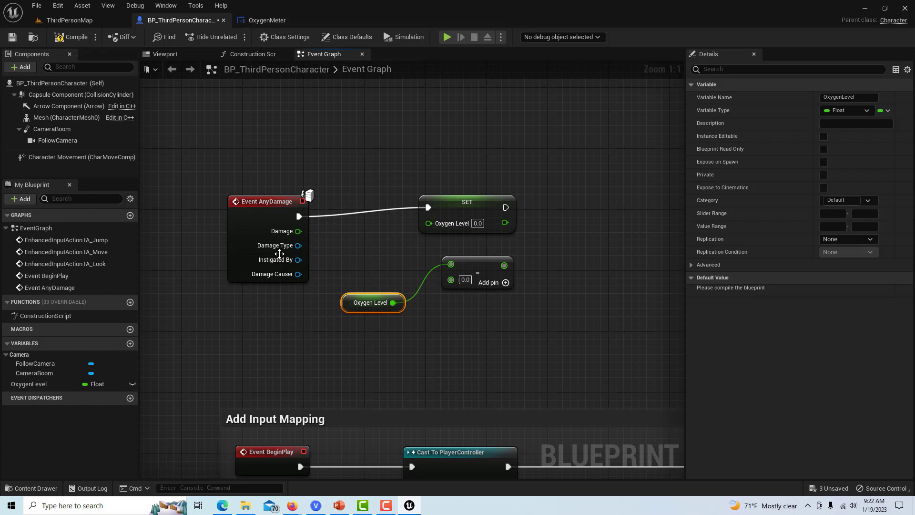
pyautogui.moveTo(298, 231); pyautogui.dragTo(454, 282)
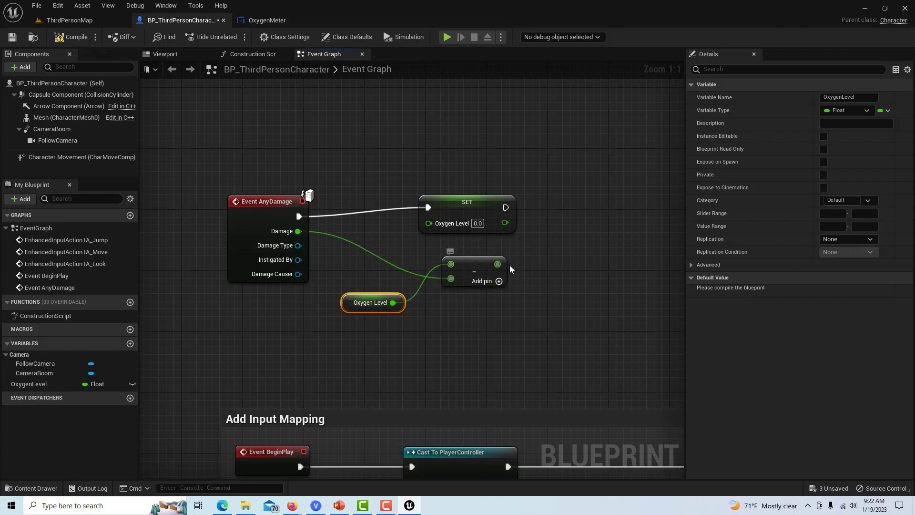
pyautogui.moveTo(480, 205); pyautogui.dragTo(602, 205)
pyautogui.scroll(-1, 591, 224)
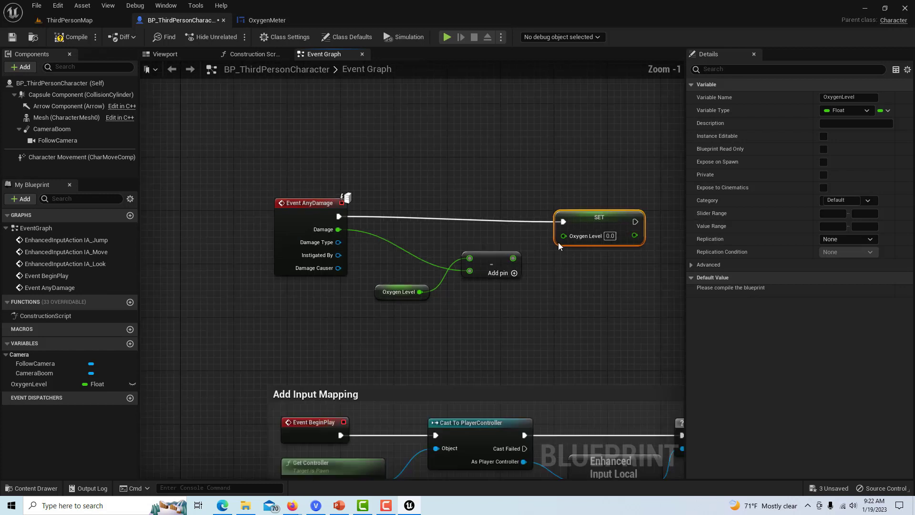
pyautogui.moveTo(514, 258); pyautogui.dragTo(580, 217)
pyautogui.moveTo(597, 303); pyautogui.dragTo(486, 232, button='right')
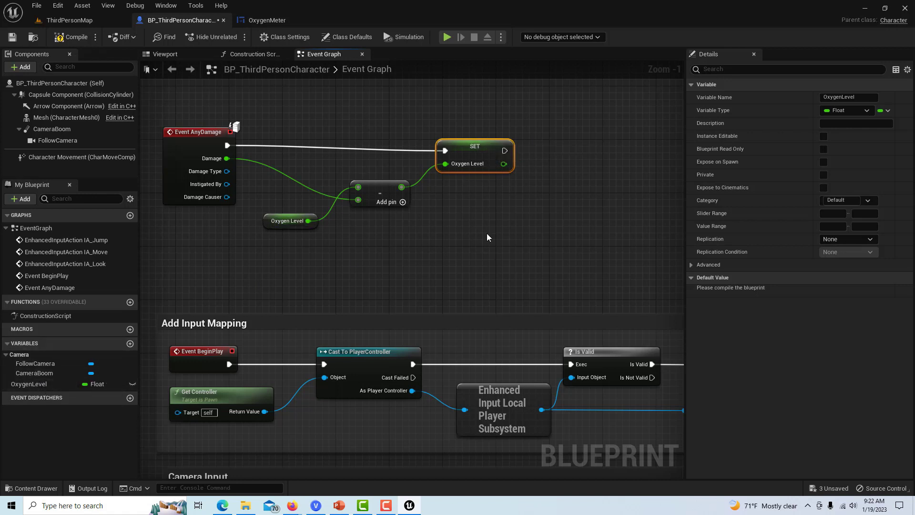
pyautogui.scroll(-3, 551, 257)
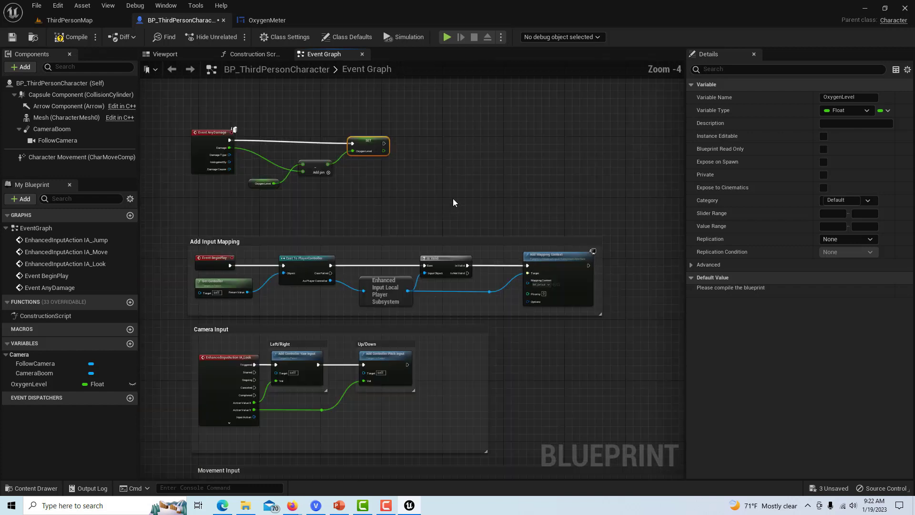
# - Add a Create Widget node of class Oxygen Meter after Add Mapping Context
pyautogui.moveTo(523, 203); pyautogui.dragTo(309, 187, button='right')
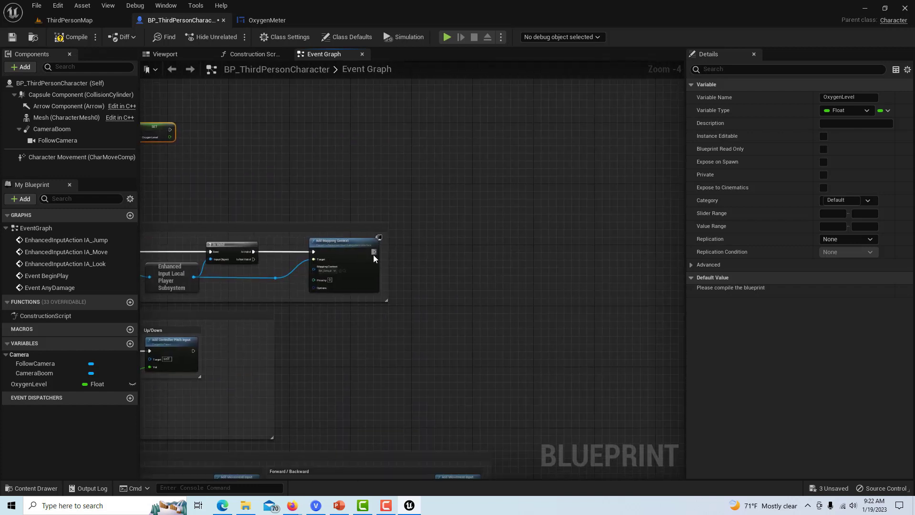
pyautogui.moveTo(375, 253); pyautogui.dragTo(468, 252)
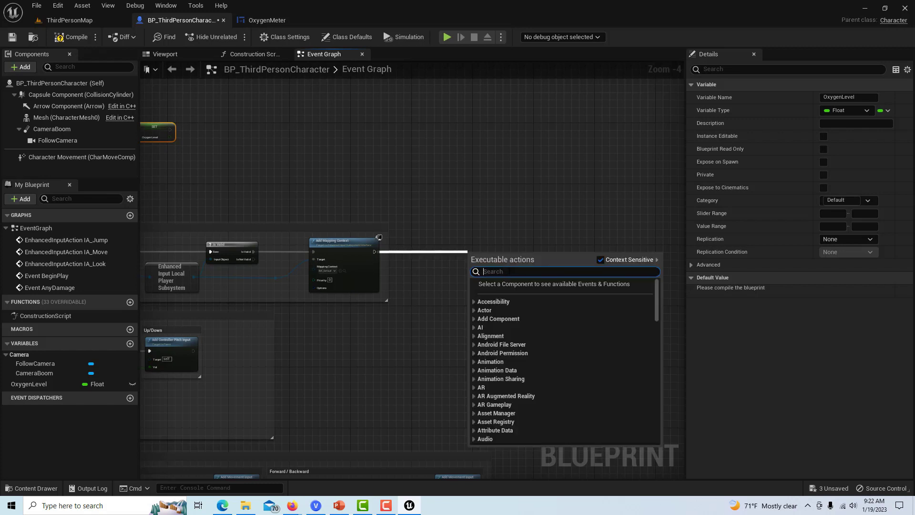
pyautogui.write('create')
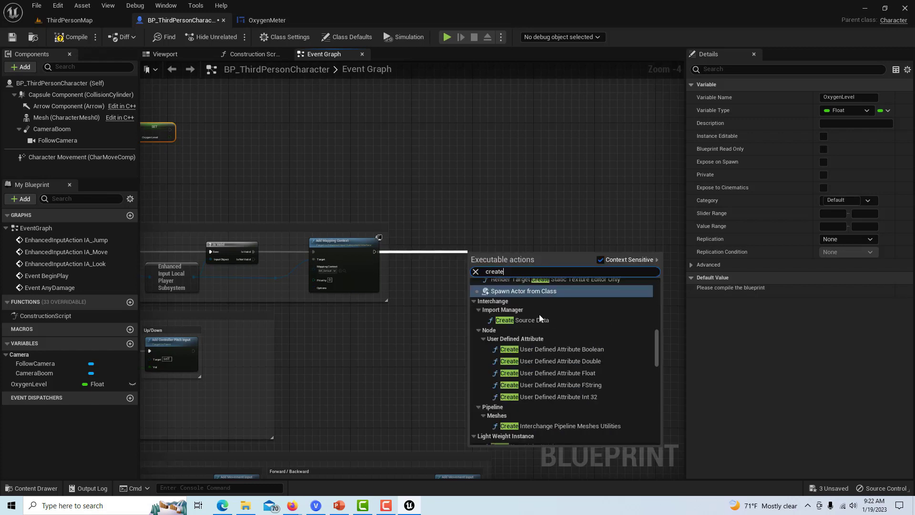
pyautogui.write(' wi')
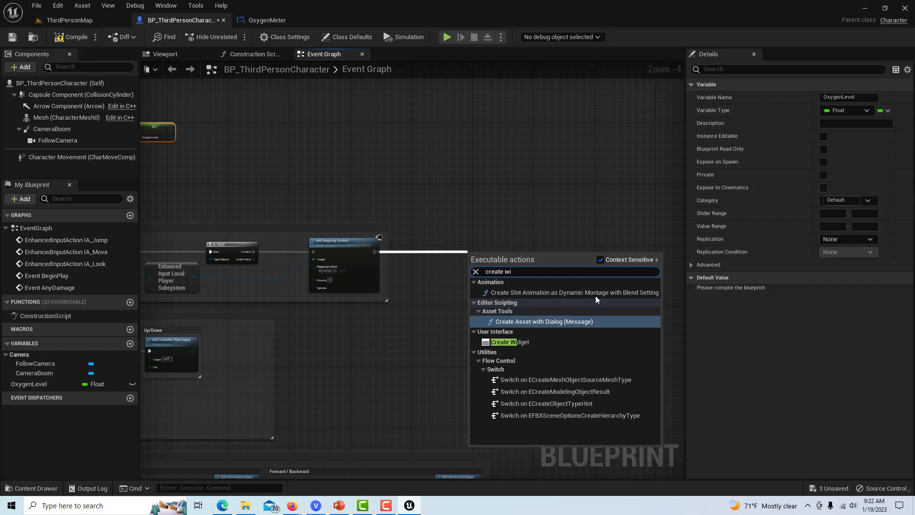
pyautogui.click(515, 342)
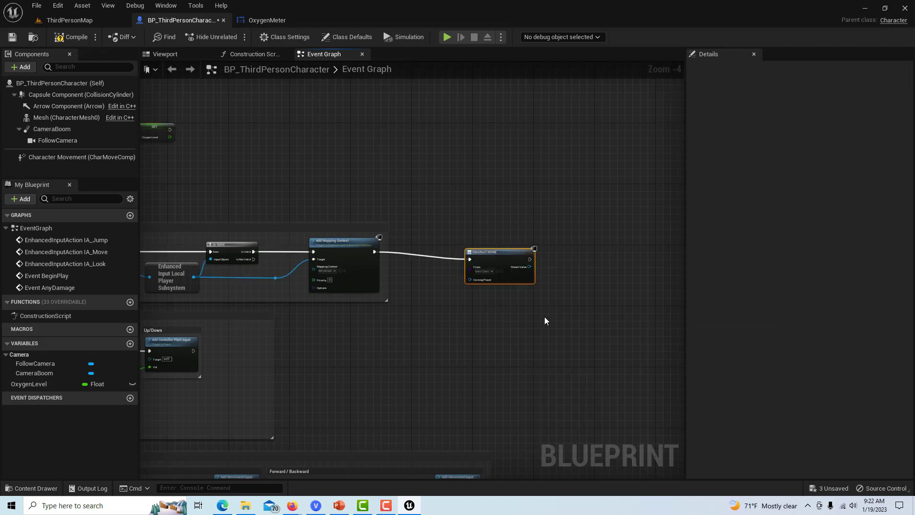
pyautogui.scroll(3, 549, 317)
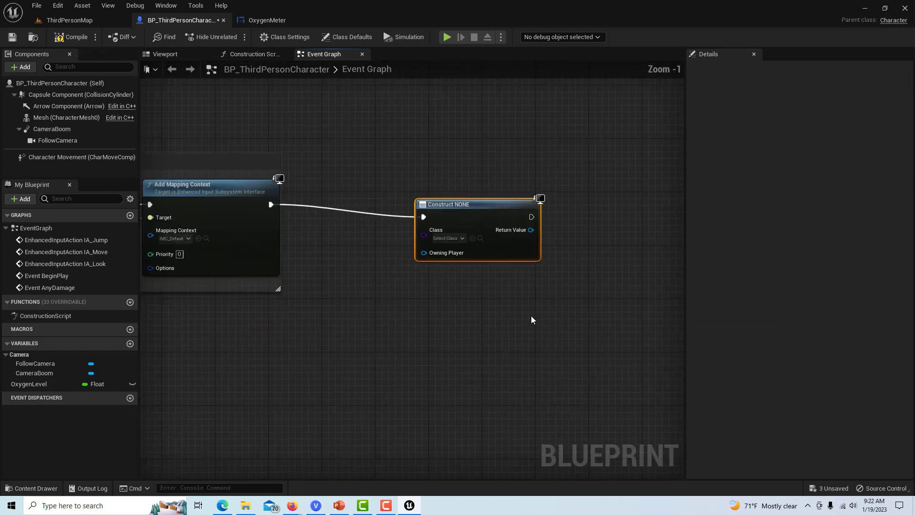
pyautogui.click(461, 238)
pyautogui.click(473, 375)
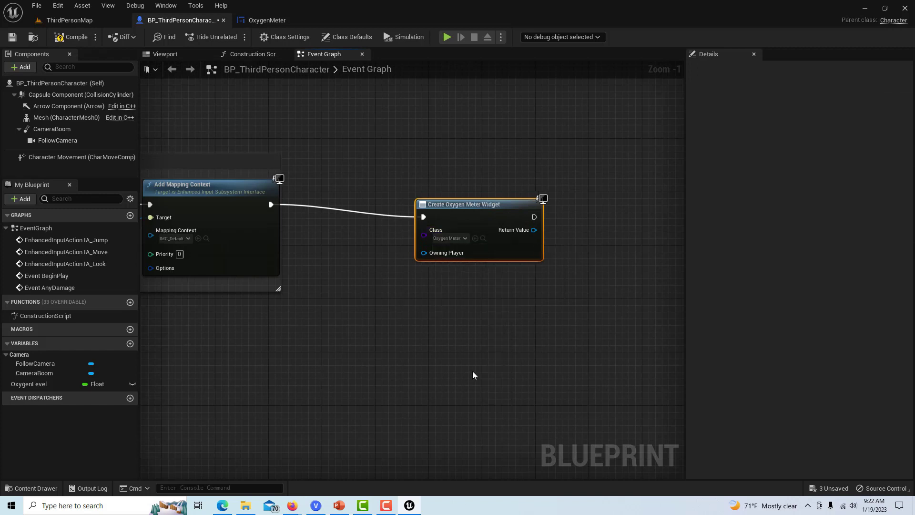
# - Add the created widget to the viewport, save the blueprint, and return to ThirdPersonMap
pyautogui.moveTo(534, 217); pyautogui.dragTo(593, 236)
pyautogui.write('add')
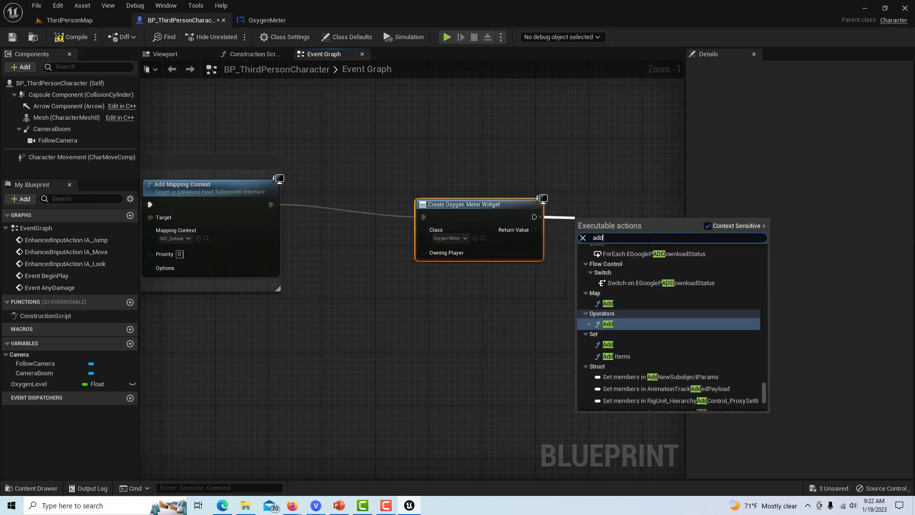
pyautogui.write(' to view')
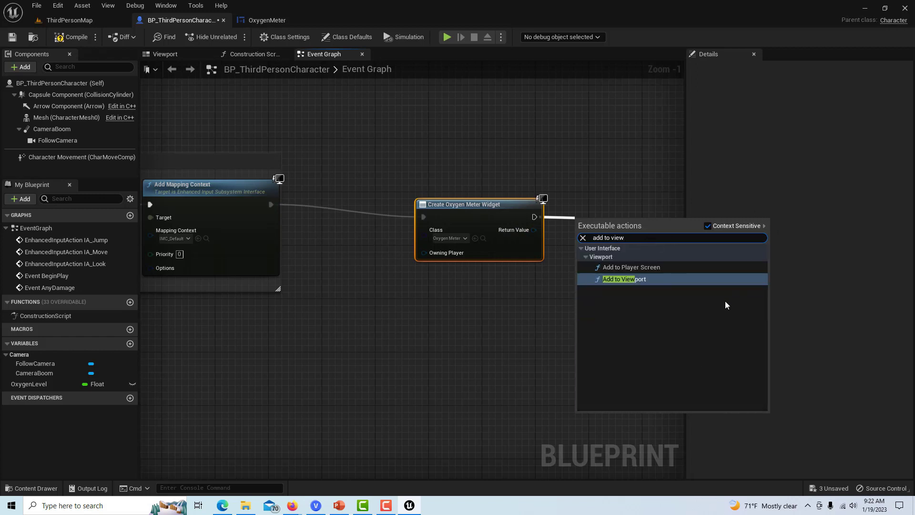
pyautogui.click(702, 281)
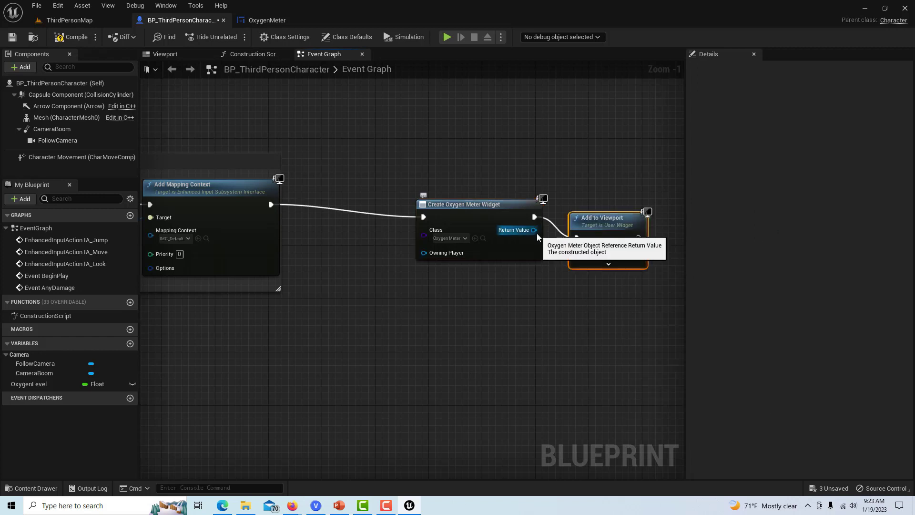
pyautogui.moveTo(534, 229); pyautogui.dragTo(578, 251)
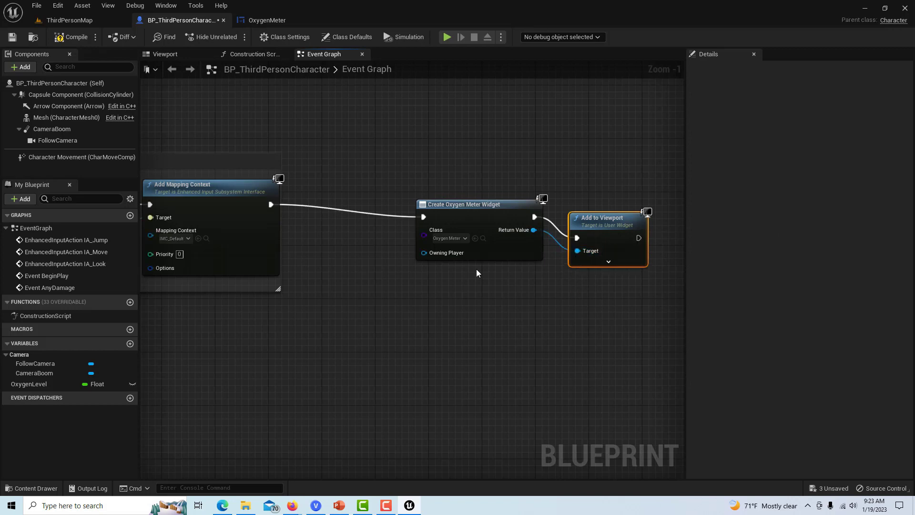
pyautogui.click(12, 37)
pyautogui.click(69, 20)
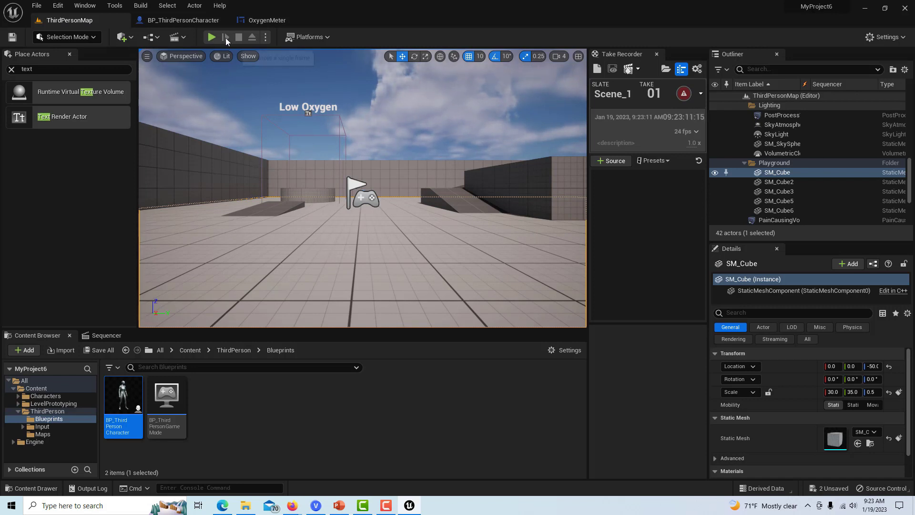
# - Play-test the level to see the Oxygen Level bar, then return to the OxygenMeter widget
pyautogui.click(213, 37)
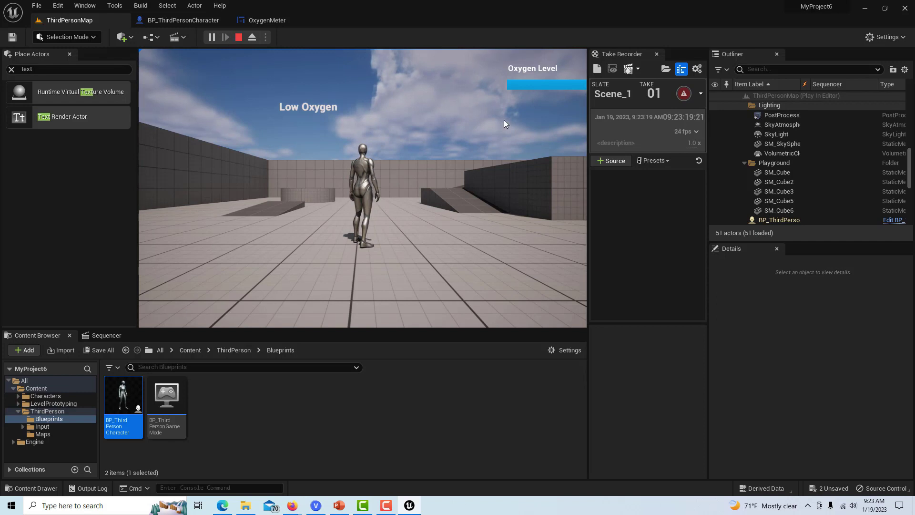
pyautogui.click(657, 54)
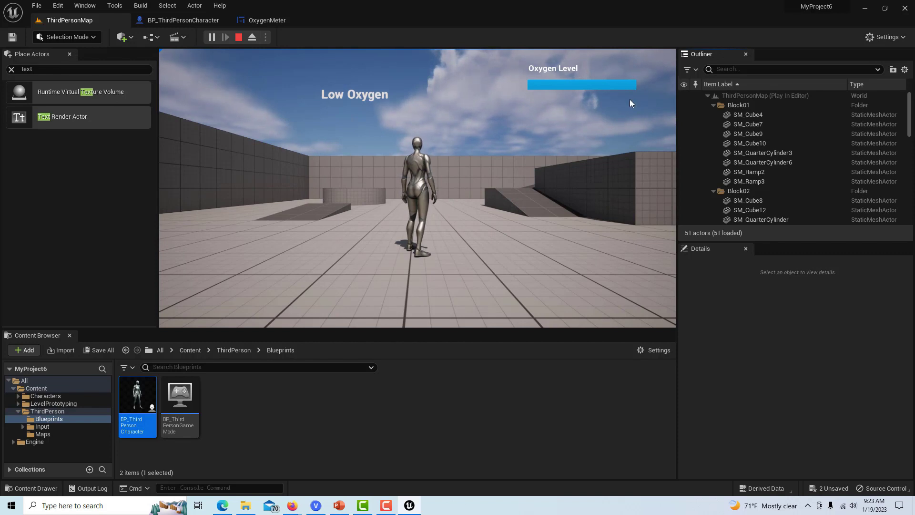
pyautogui.click(239, 37)
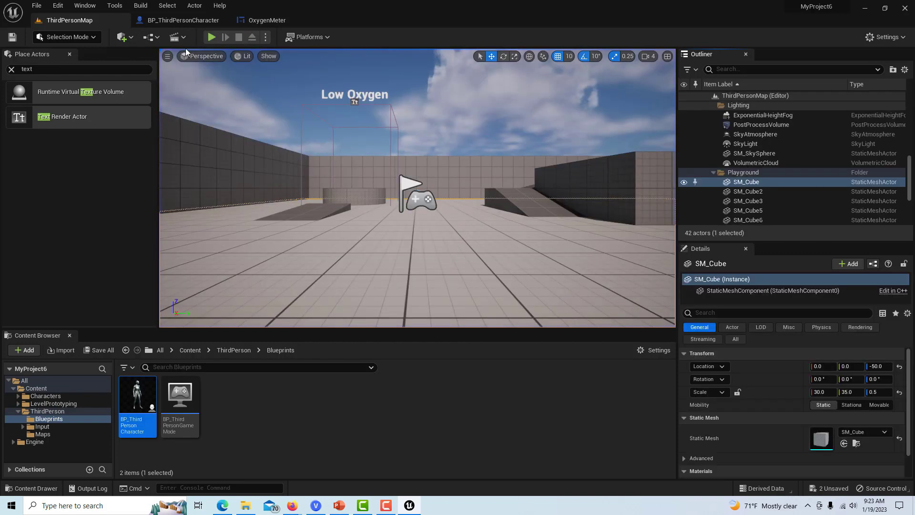
pyautogui.click(258, 22)
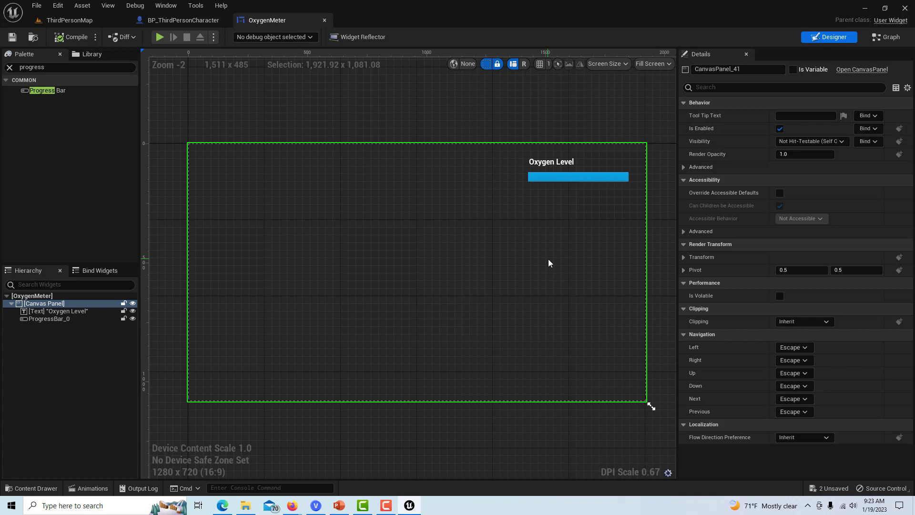
# - Create a Percent binding for ProgressBar_0 and break the entry's wire to the Return Node
pyautogui.click(603, 178)
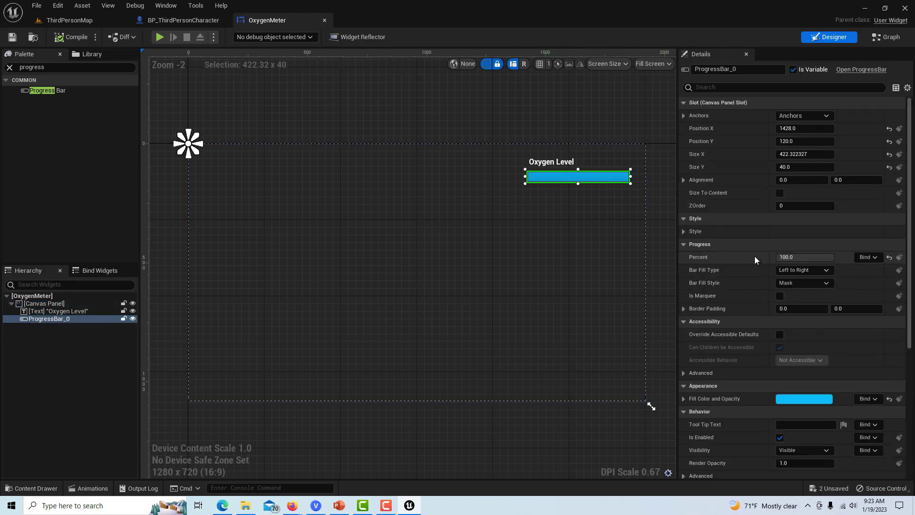
pyautogui.click(874, 258)
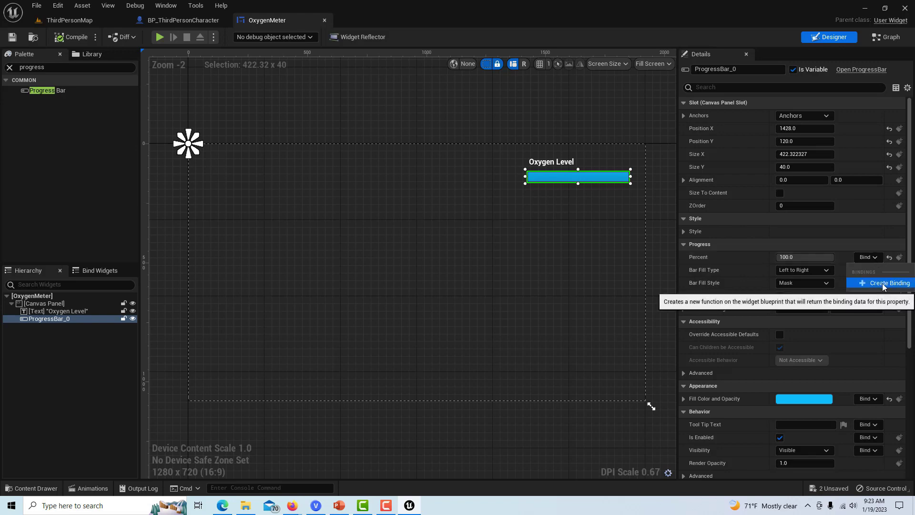
pyautogui.click(882, 284)
pyautogui.moveTo(757, 310); pyautogui.dragTo(572, 296, button='right')
pyautogui.moveTo(457, 239); pyautogui.dragTo(692, 238)
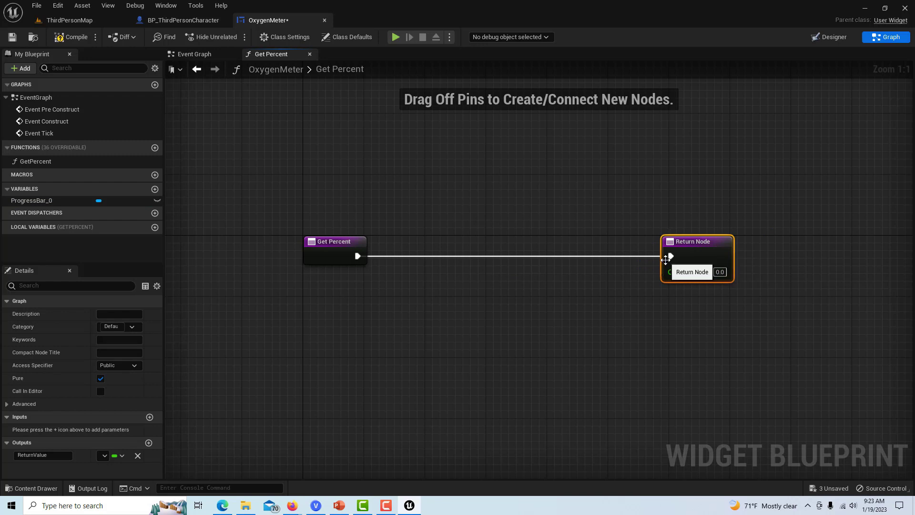
pyautogui.keyDown('alt'); pyautogui.click(671, 256); pyautogui.keyUp('alt')
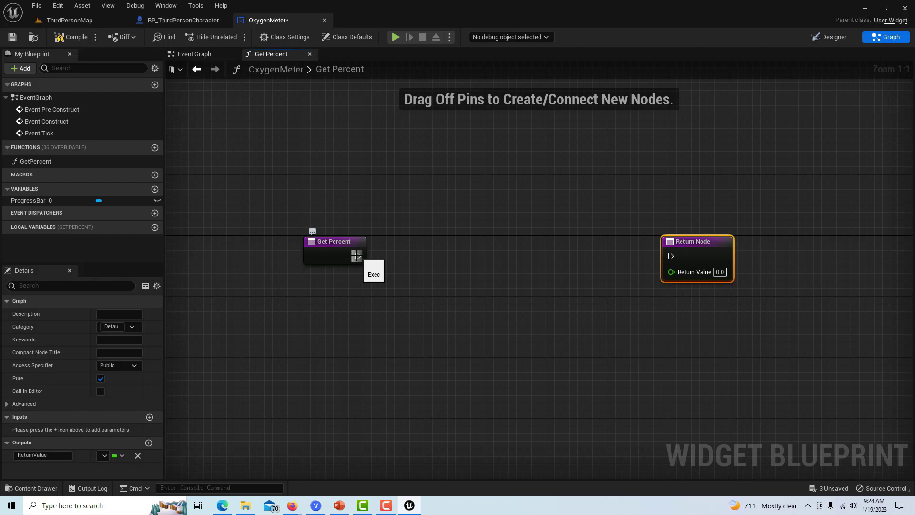
# - Add a Cast to BP_ThirdPersonCharacter node fed by Get Player Character
pyautogui.moveTo(356, 256); pyautogui.dragTo(422, 282)
pyautogui.write('c')
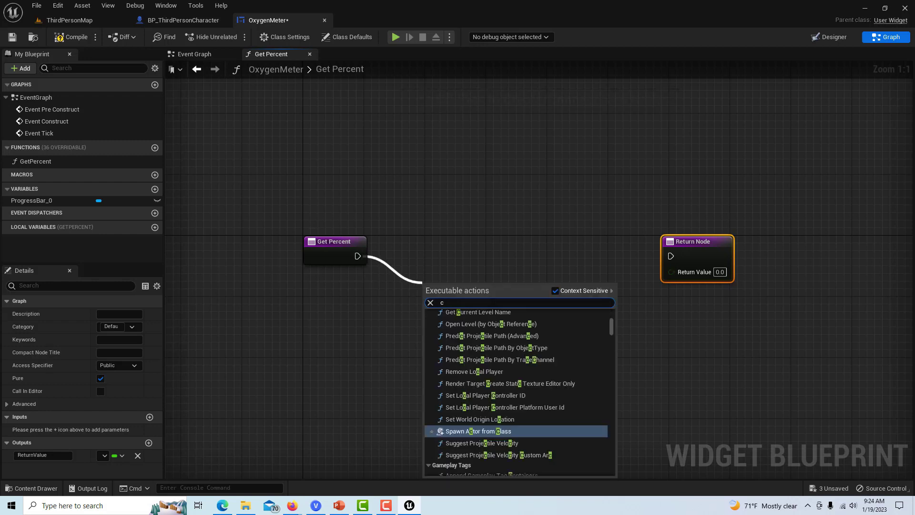
pyautogui.write('ast to bp')
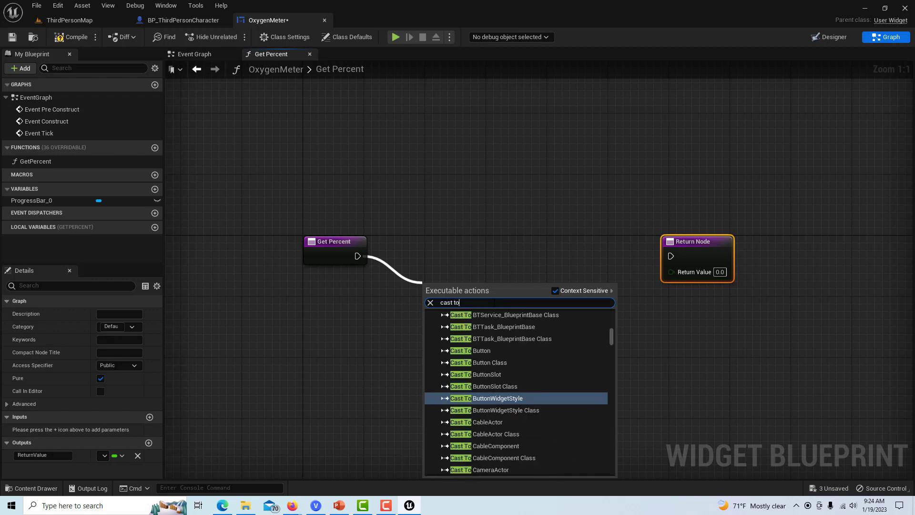
pyautogui.press('Up')
pyautogui.press('Up')
pyautogui.press('Return')
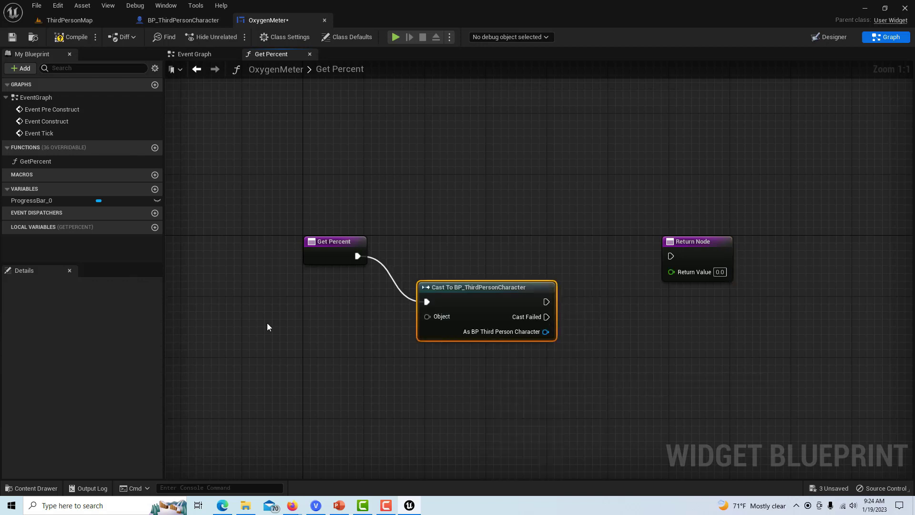
pyautogui.rightClick(232, 342)
pyautogui.write('ge')
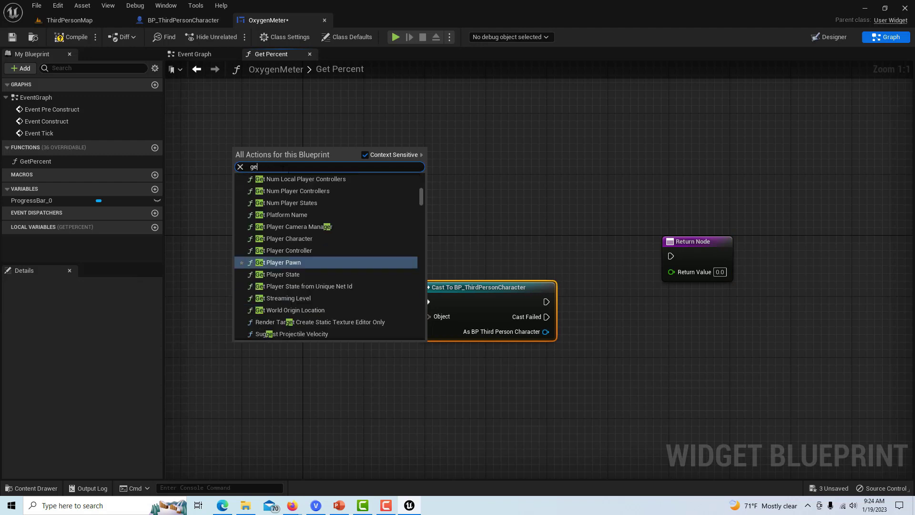
pyautogui.write('t play')
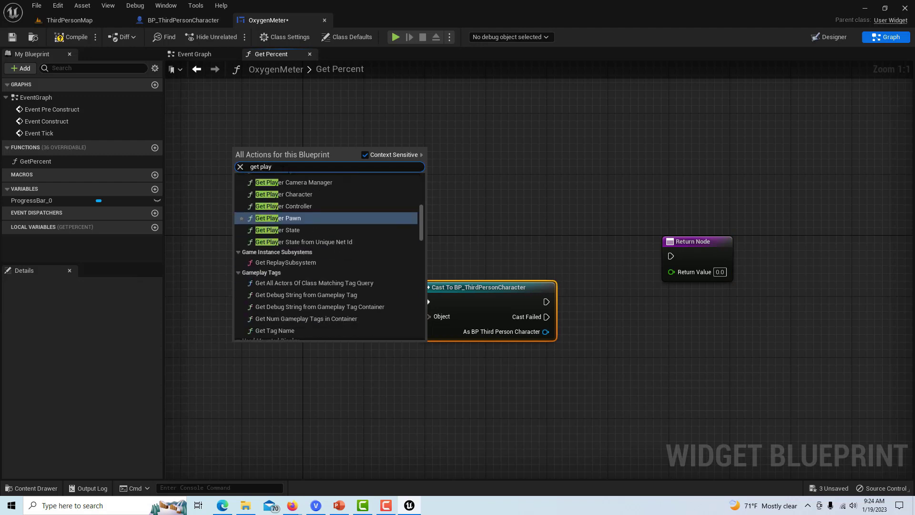
pyautogui.click(308, 195)
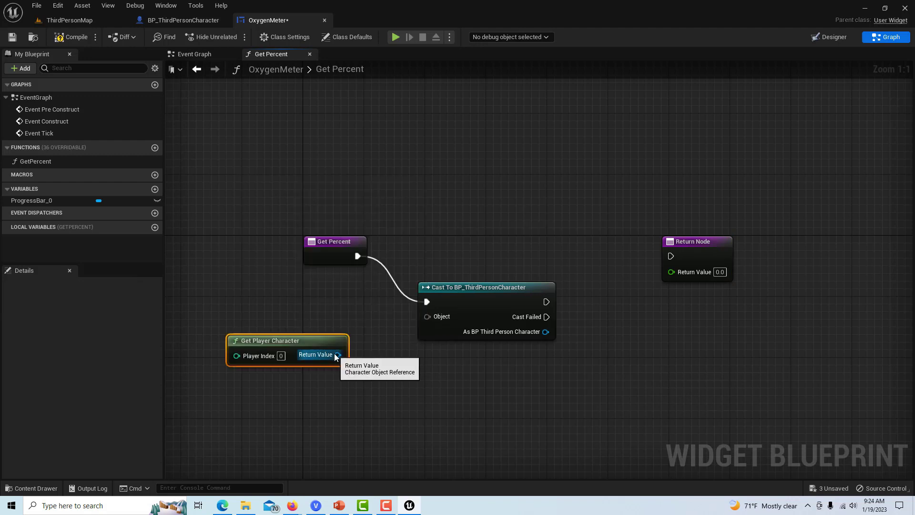
pyautogui.moveTo(337, 354); pyautogui.dragTo(426, 317)
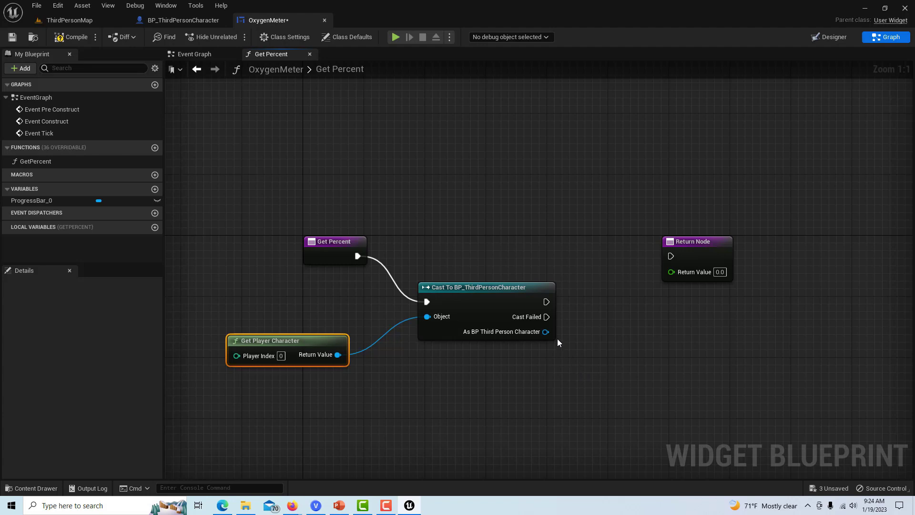
# - Return the cast character's Oxygen Level multiplied by 0.01, wiring the cast exec to the return
pyautogui.moveTo(546, 332); pyautogui.dragTo(574, 356)
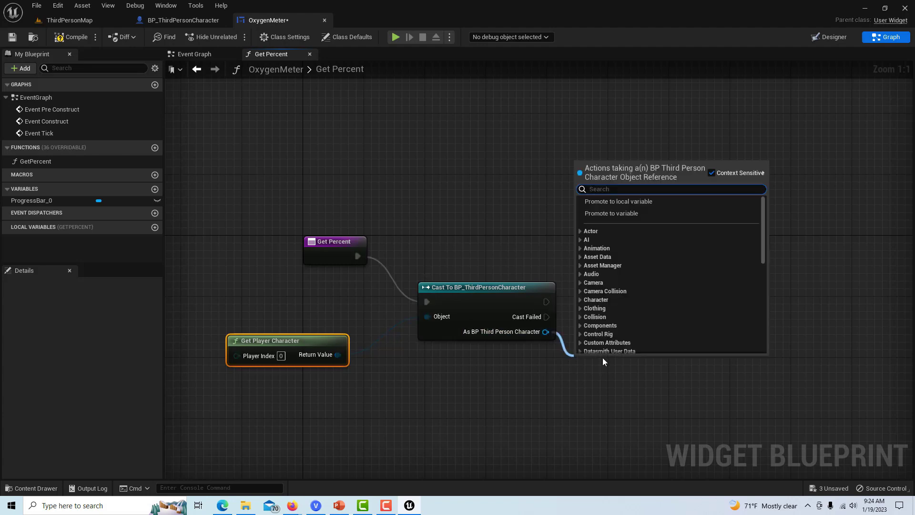
pyautogui.write('get ox')
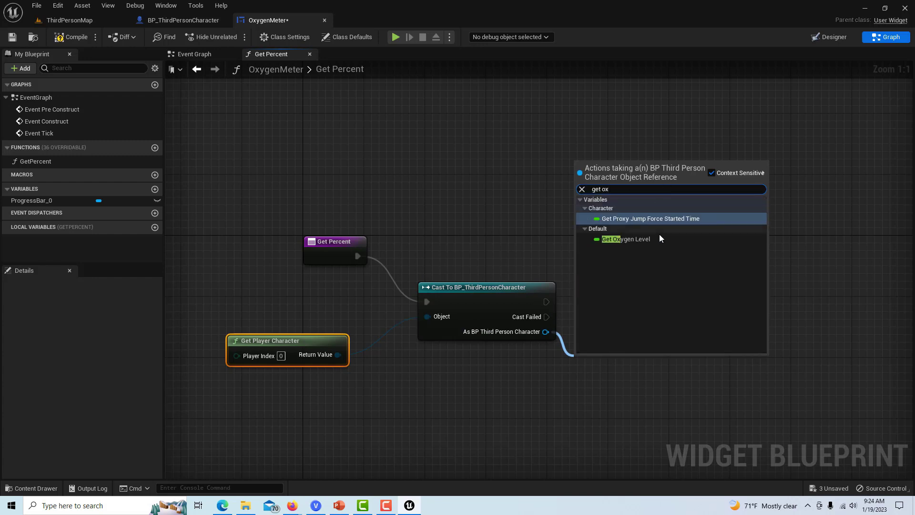
pyautogui.click(623, 239)
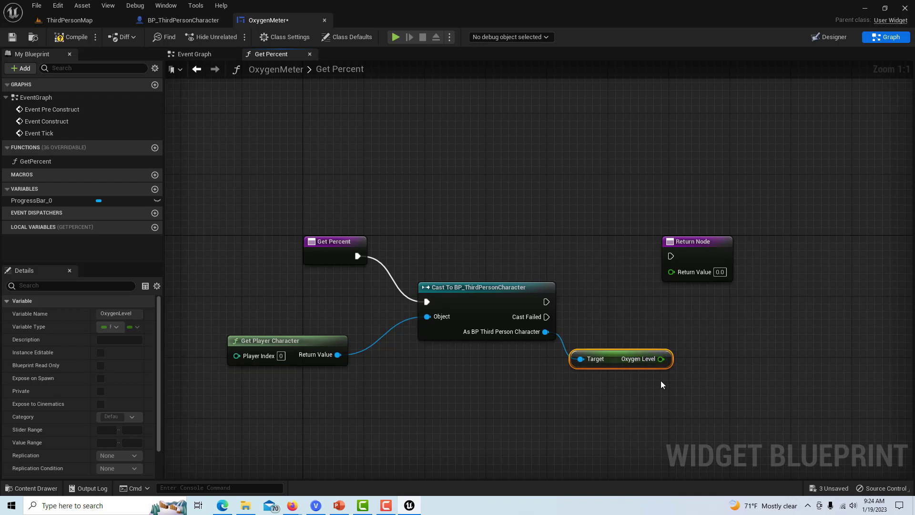
pyautogui.moveTo(663, 362); pyautogui.dragTo(700, 368)
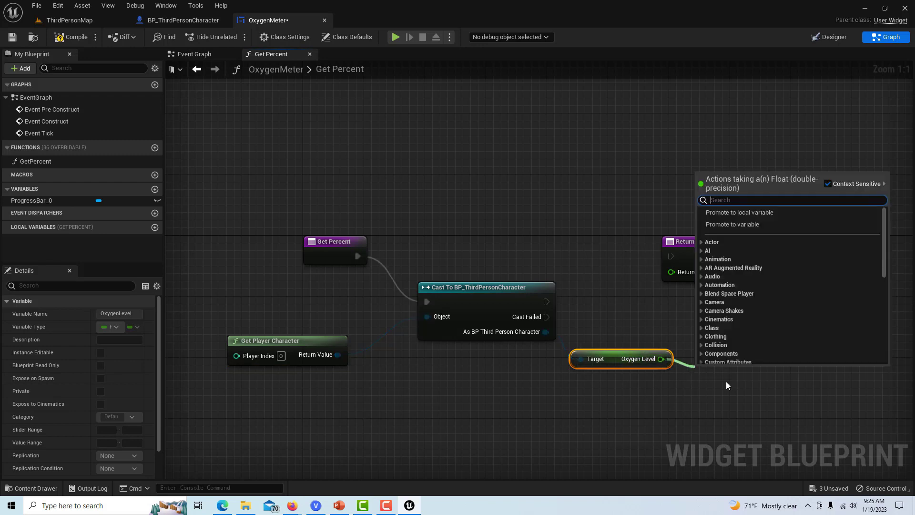
pyautogui.write('mult')
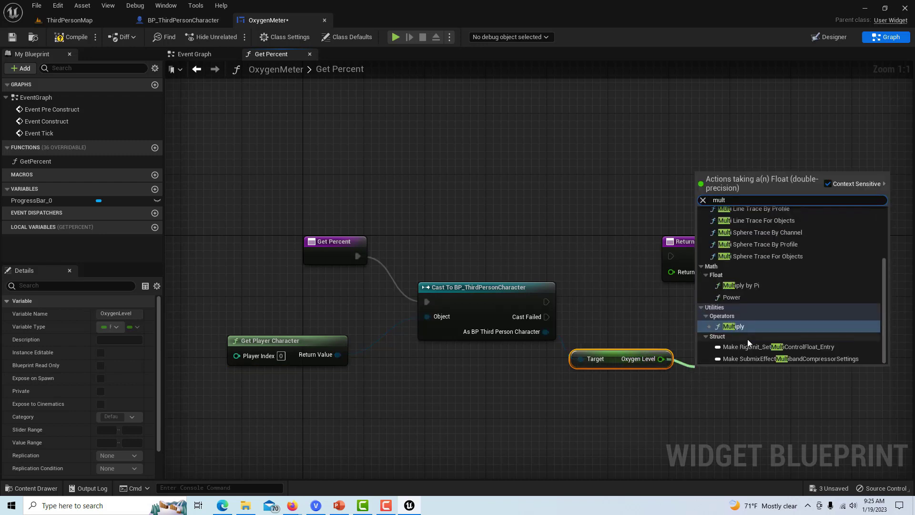
pyautogui.click(743, 327)
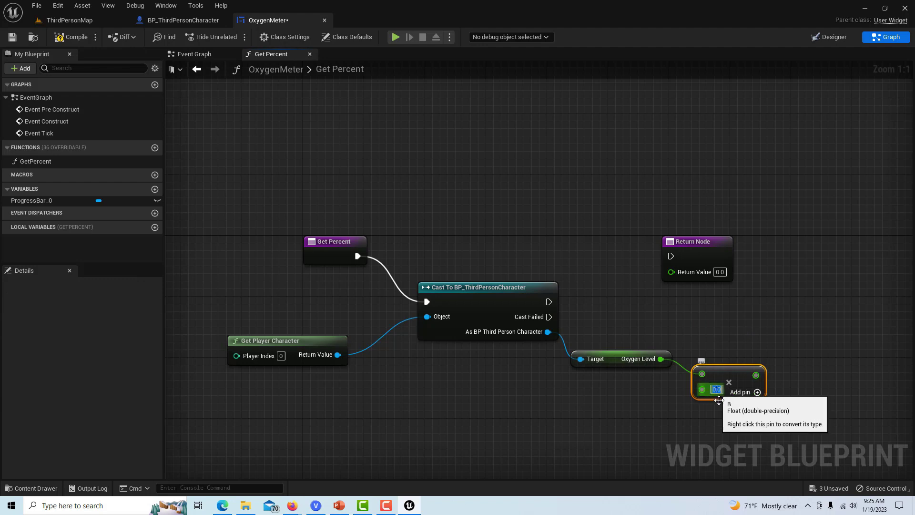
pyautogui.write('0.01')
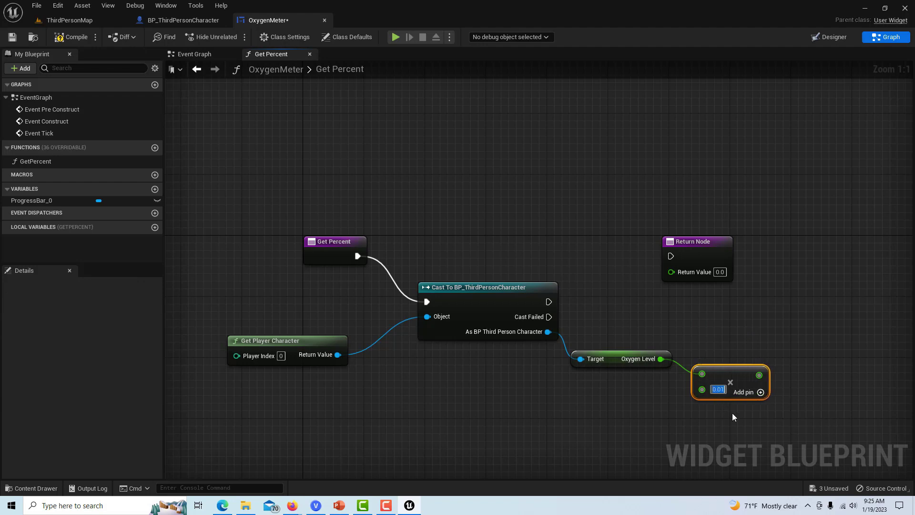
pyautogui.moveTo(762, 374); pyautogui.dragTo(670, 273)
pyautogui.moveTo(552, 301); pyautogui.dragTo(671, 257)
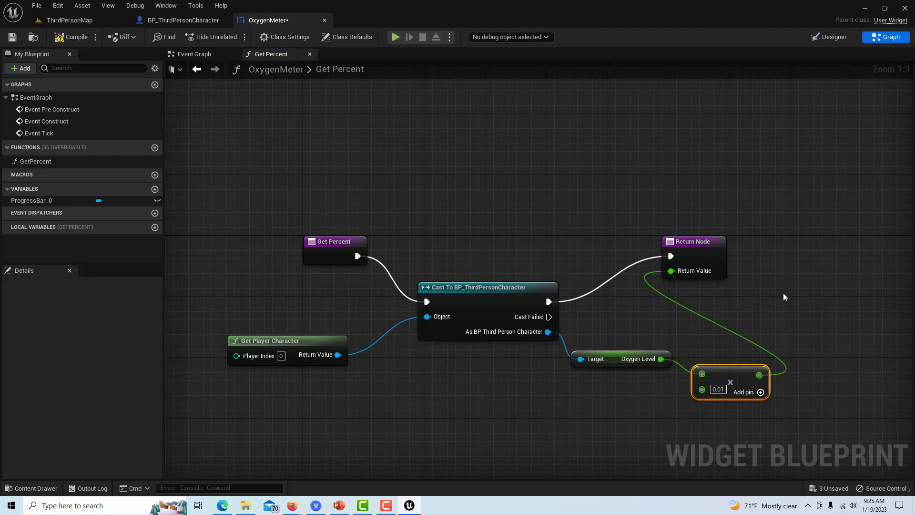
pyautogui.click(840, 38)
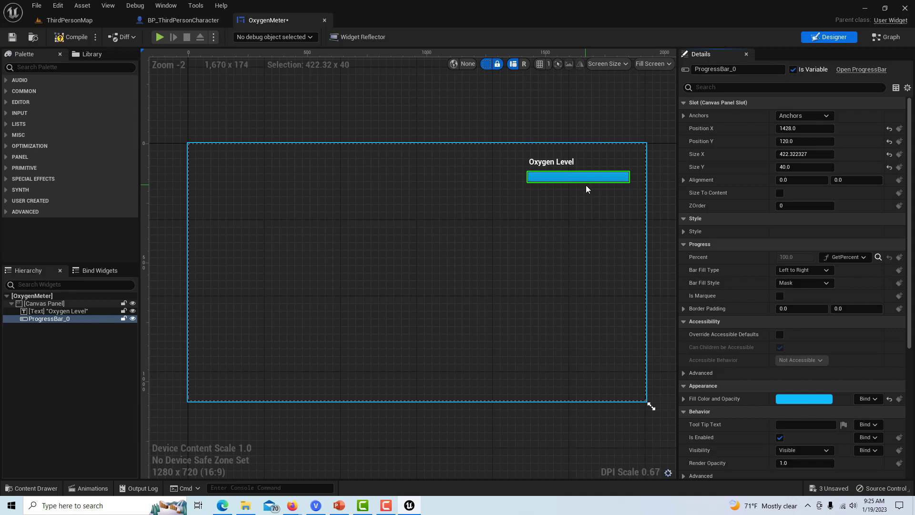
# - Compile and save the OxygenMeter widget blueprint
pyautogui.click(885, 42)
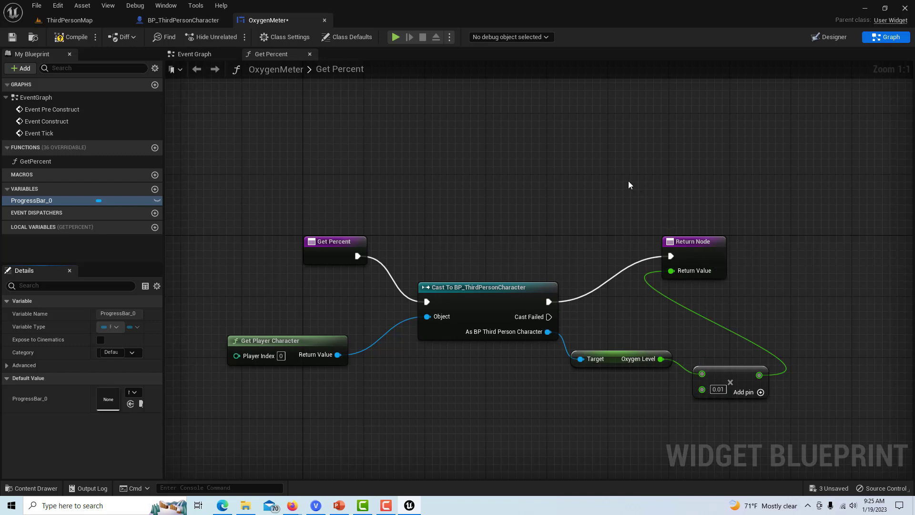
pyautogui.click(70, 38)
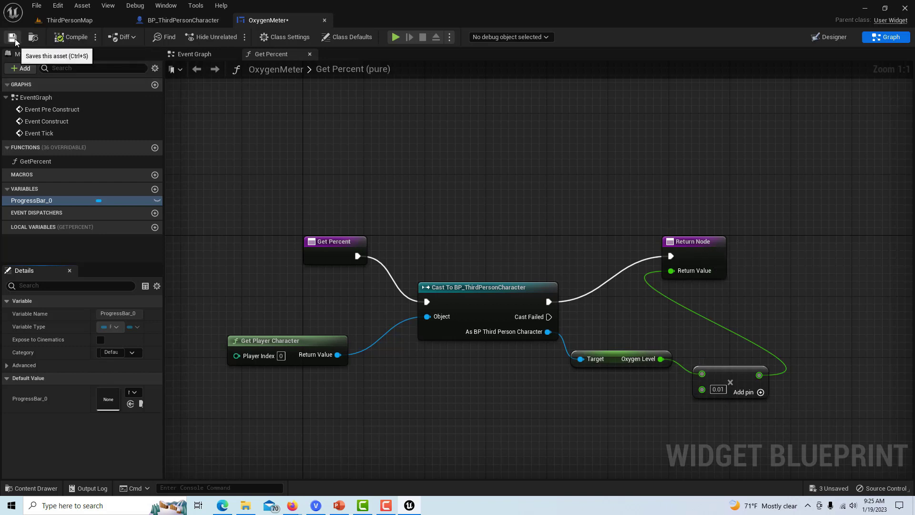
pyautogui.click(13, 37)
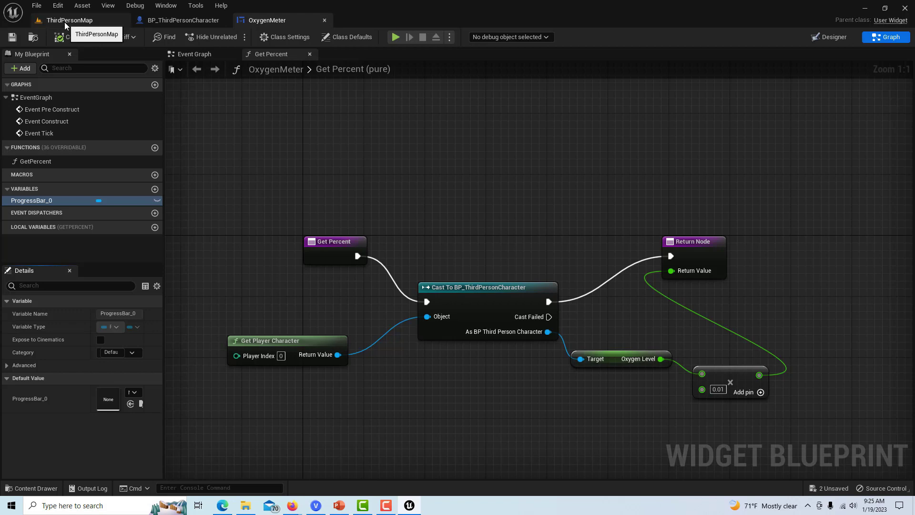
# - Play-test ThirdPersonMap with the Oxygen Level bar showing, then stop the session
pyautogui.click(65, 22)
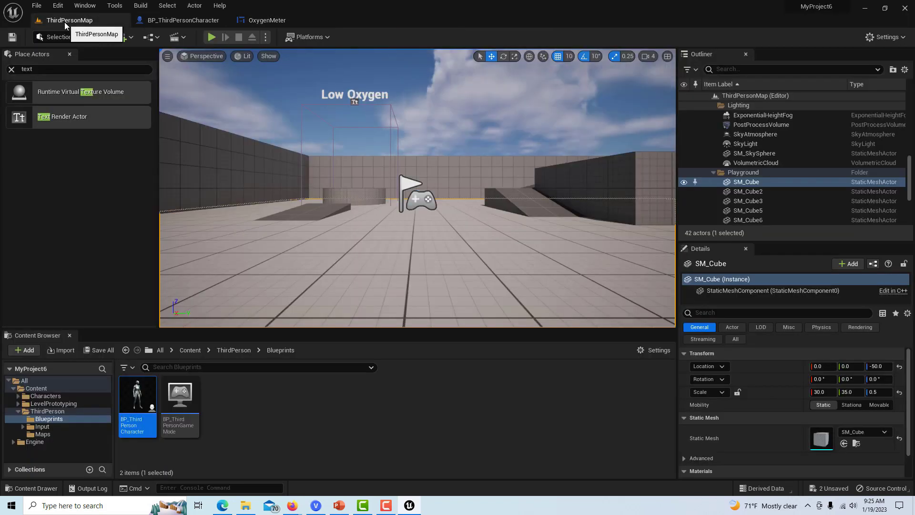
pyautogui.click(212, 37)
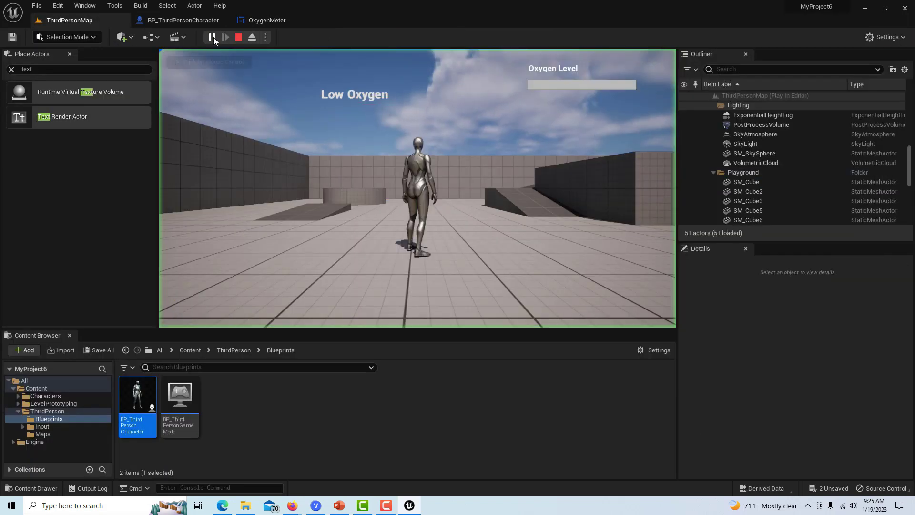
pyautogui.click(505, 240)
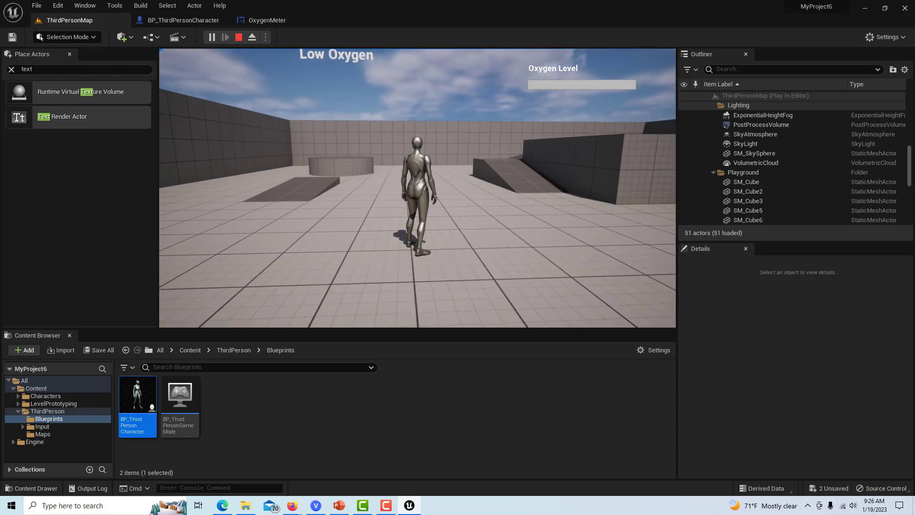
pyautogui.press('Escape')
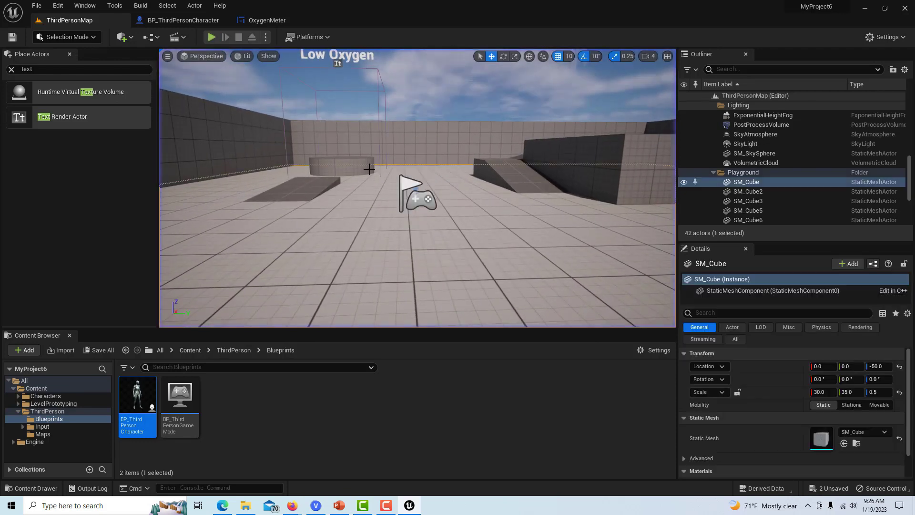
pyautogui.click(199, 19)
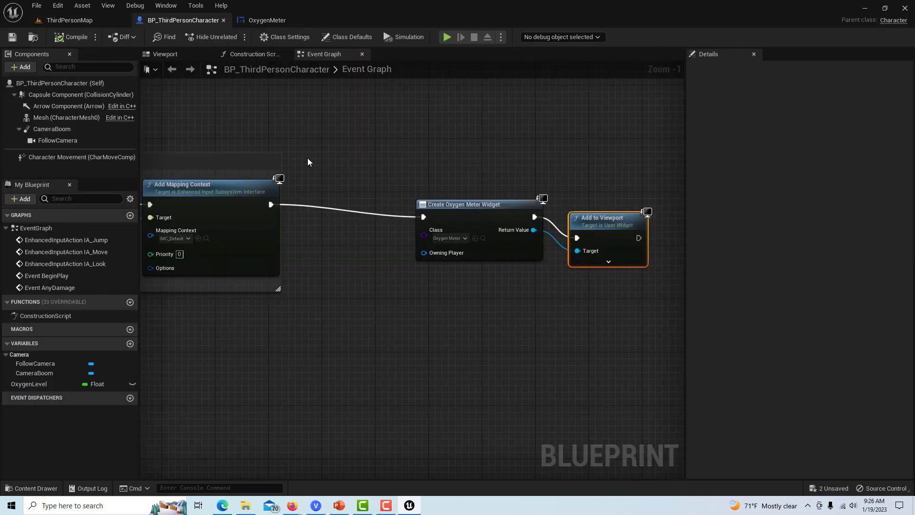
# - Set OxygenLevel's default value to 100 in BP_ThirdPersonCharacter, save it, and go back to ThirdPersonMap
pyautogui.scroll(-2, 266, 123)
pyautogui.moveTo(325, 282); pyautogui.dragTo(527, 416, button='right')
pyautogui.moveTo(179, 224); pyautogui.dragTo(439, 273, button='right')
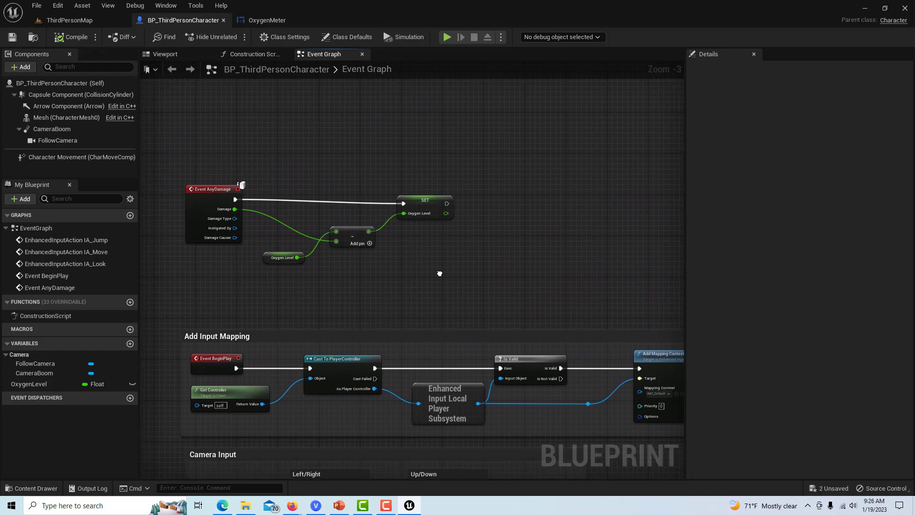
pyautogui.click(38, 383)
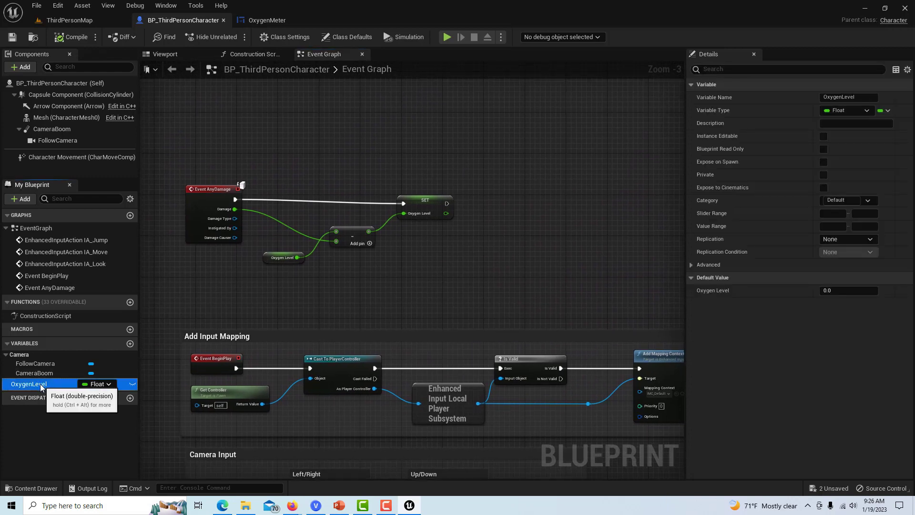
pyautogui.click(834, 290)
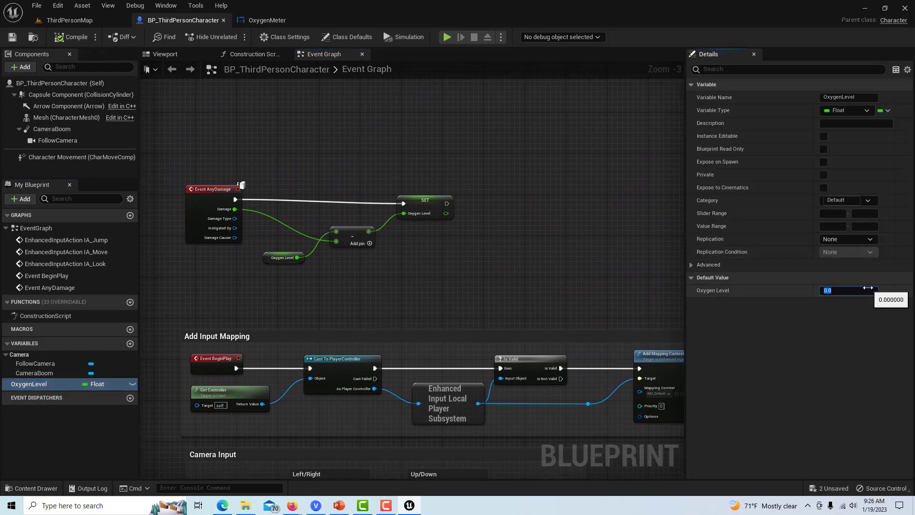
pyautogui.write('100')
pyautogui.press('Return')
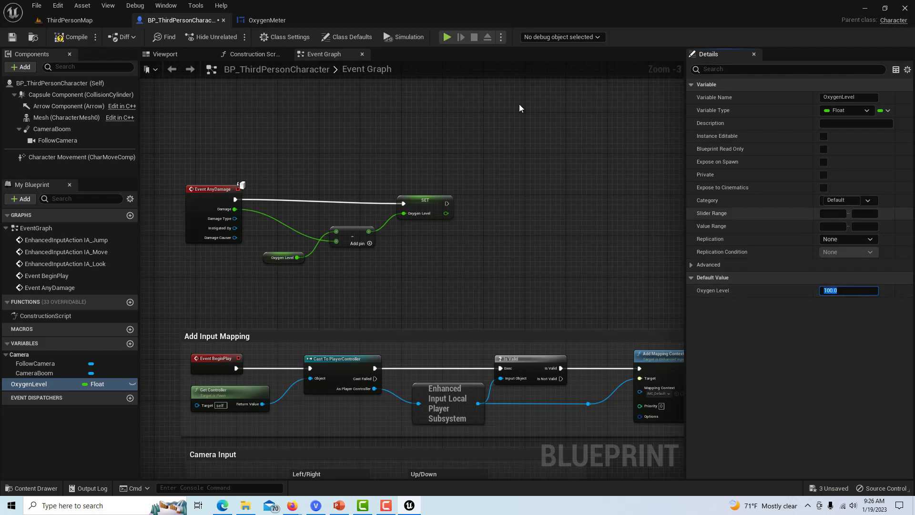
pyautogui.click(12, 37)
pyautogui.click(52, 21)
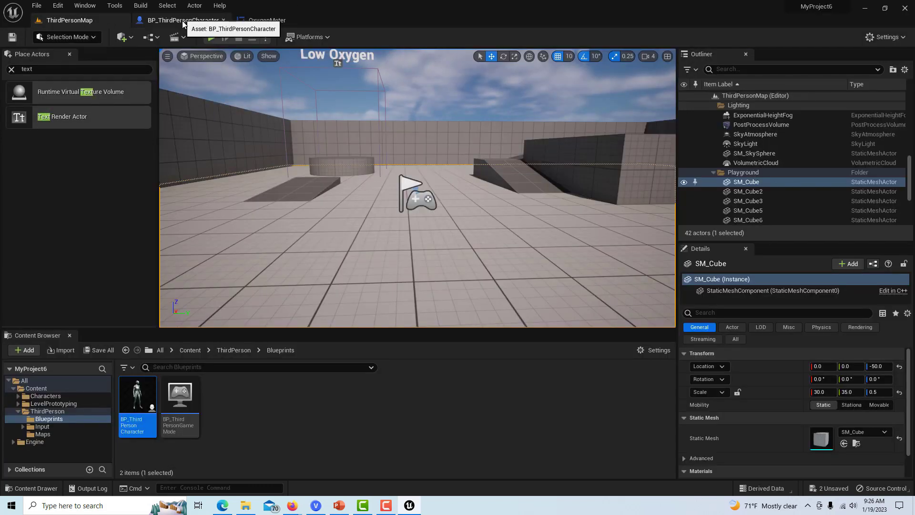
# - Play the level, running and jumping across the platforms while the Oxygen Level bar drains, then stop
pyautogui.click(212, 36)
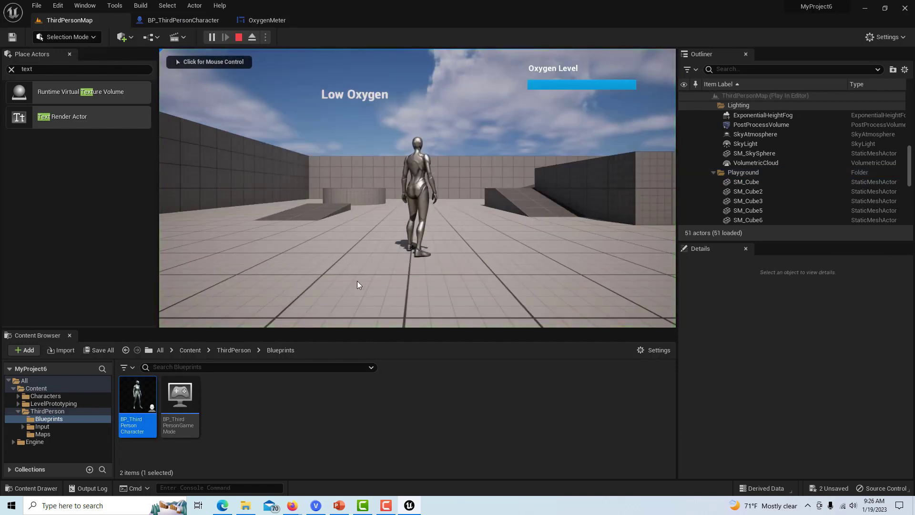
pyautogui.click(439, 268)
pyautogui.press('w')
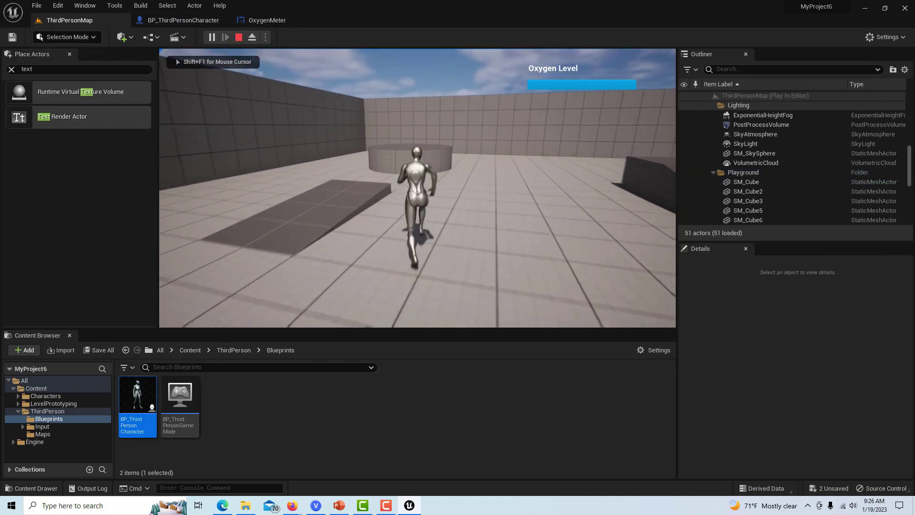
pyautogui.press('space')
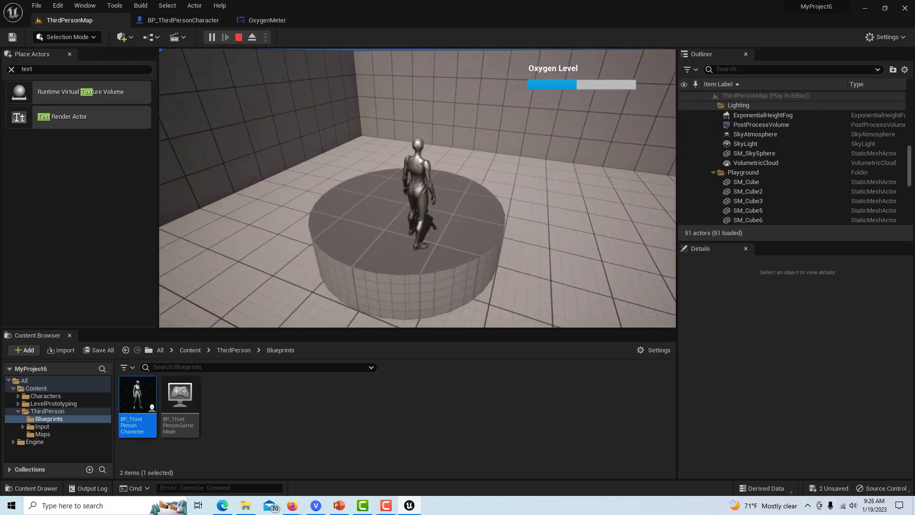
pyautogui.press('w')
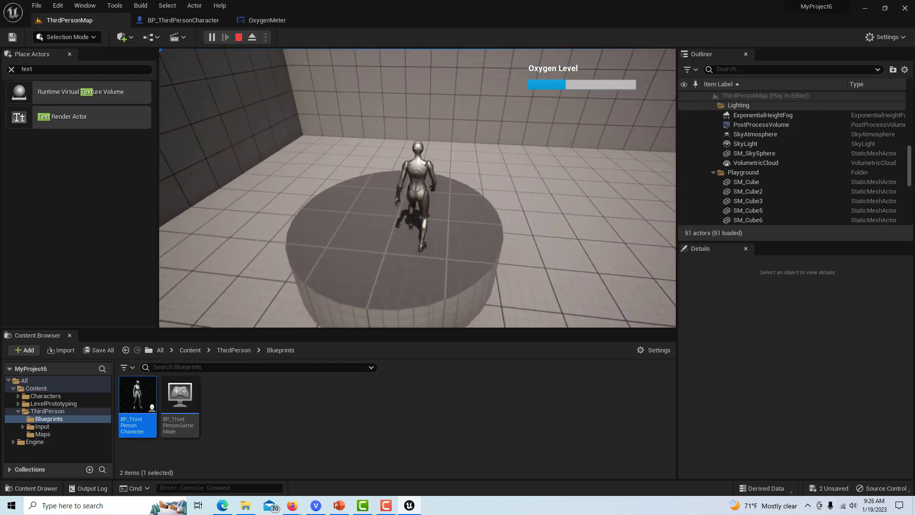
pyautogui.press('w')
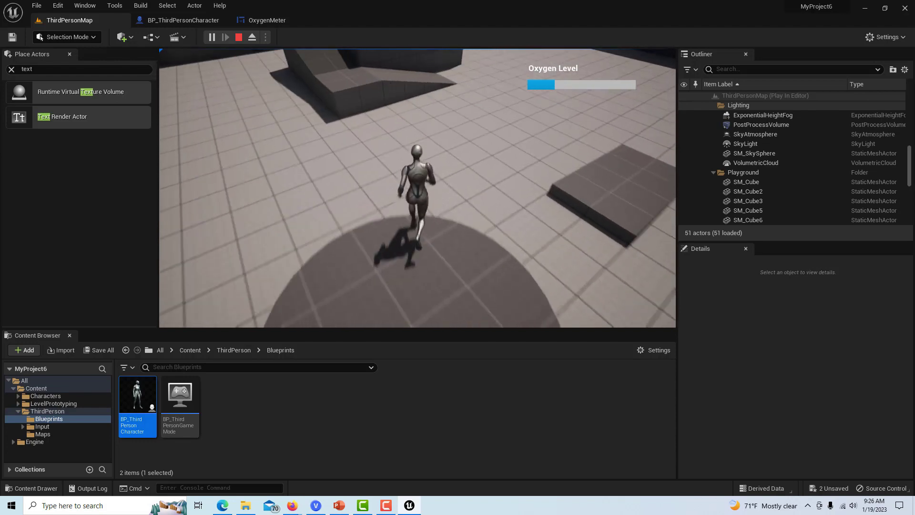
pyautogui.press('w')
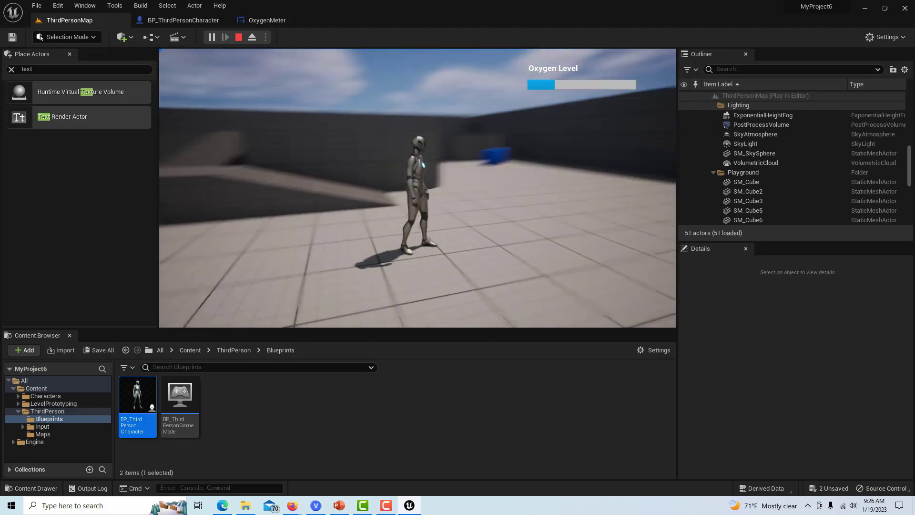
pyautogui.press('w')
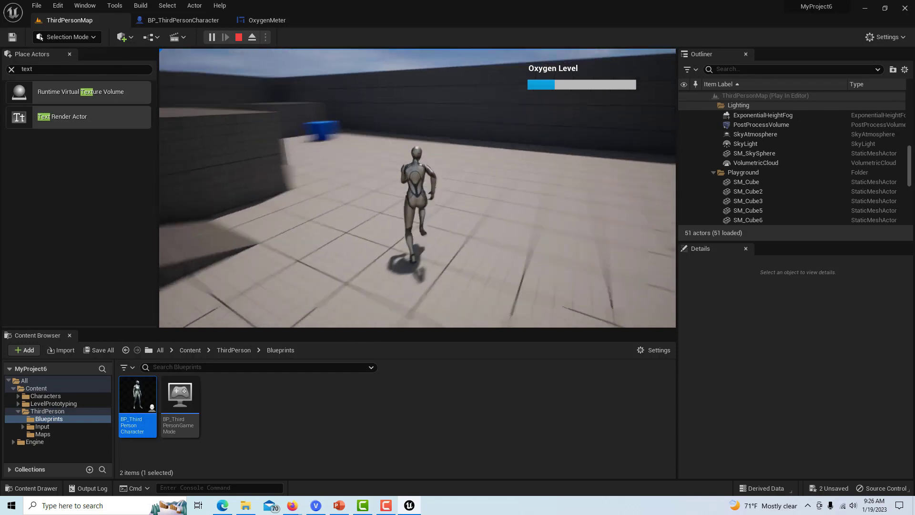
pyautogui.press('w')
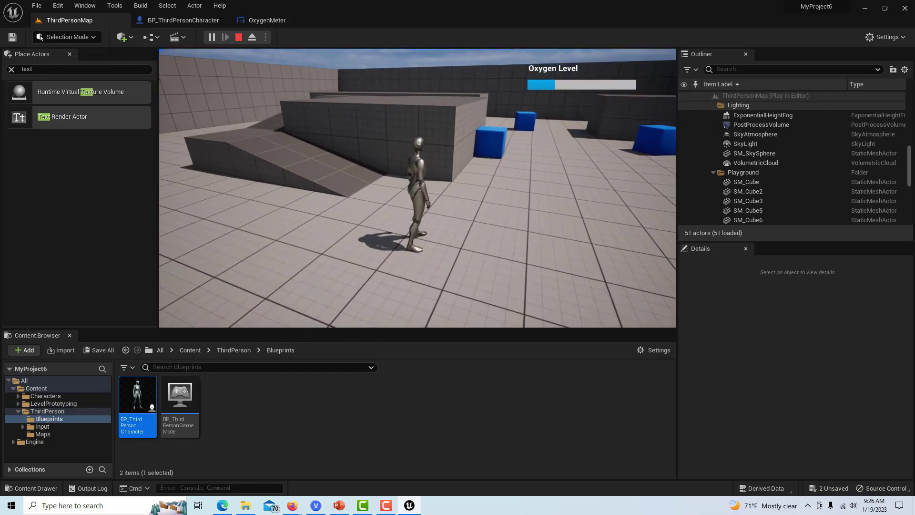
pyautogui.press('Escape')
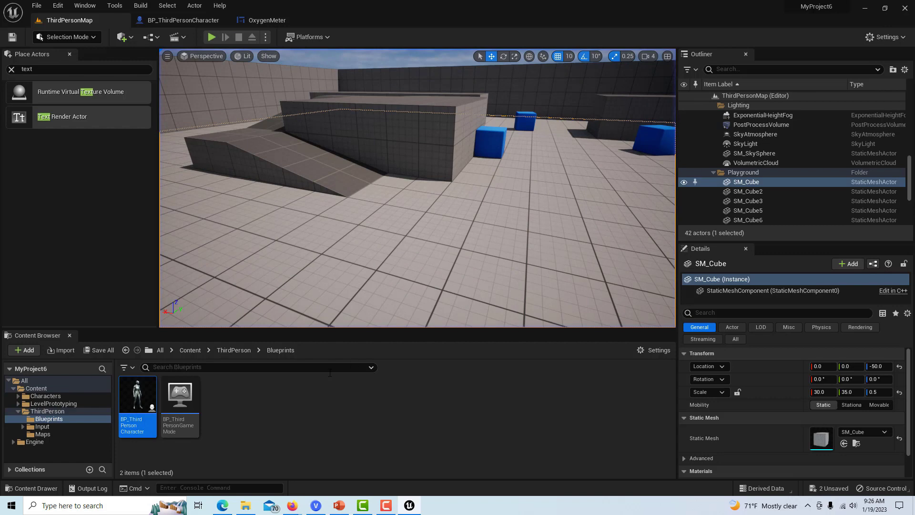
# - Create an Actor-based Blueprint Class named Restore in the Content folder and open it
pyautogui.click(37, 389)
pyautogui.rightClick(368, 401)
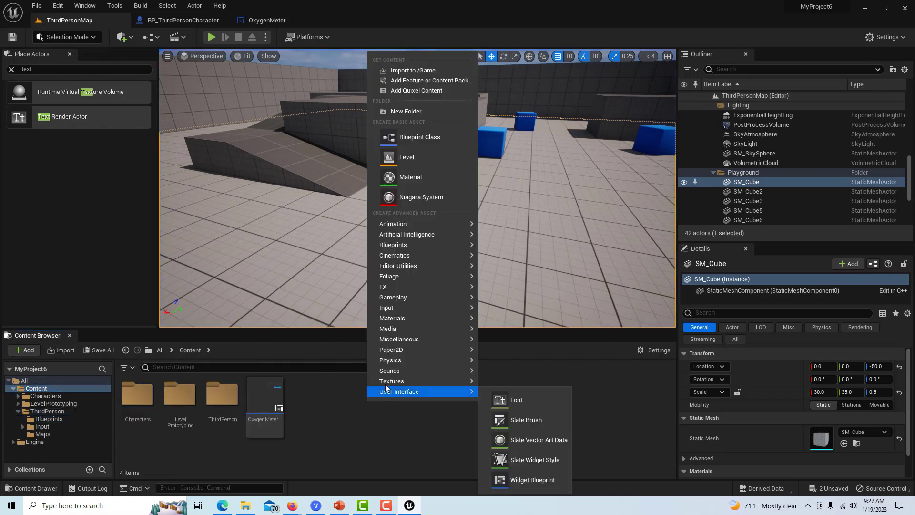
pyautogui.click(420, 137)
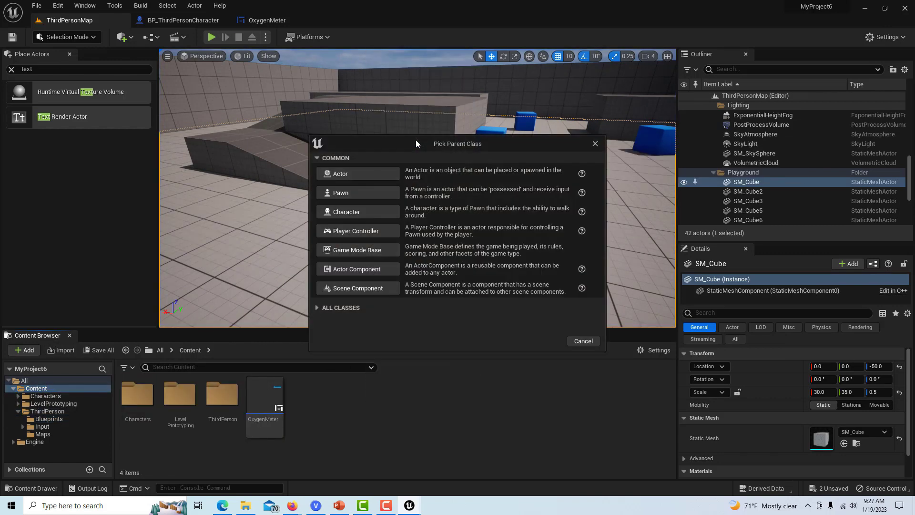
pyautogui.click(355, 170)
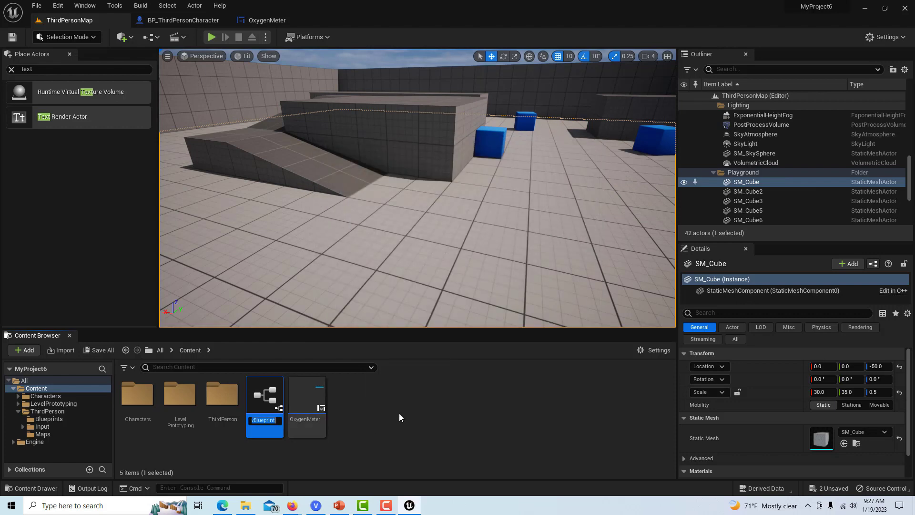
pyautogui.write('Restore')
pyautogui.press('Return')
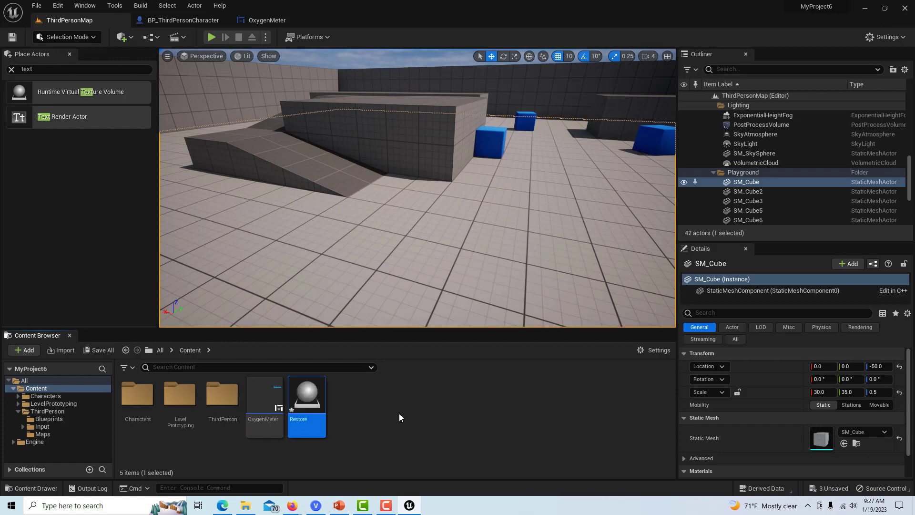
pyautogui.doubleClick(308, 395)
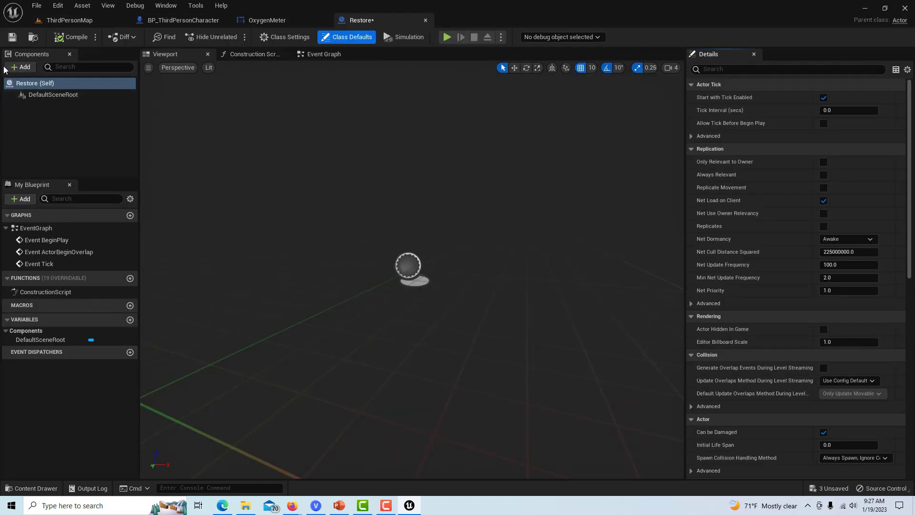
# - Add a Box Collision component to the Restore Blueprint
pyautogui.click(20, 70)
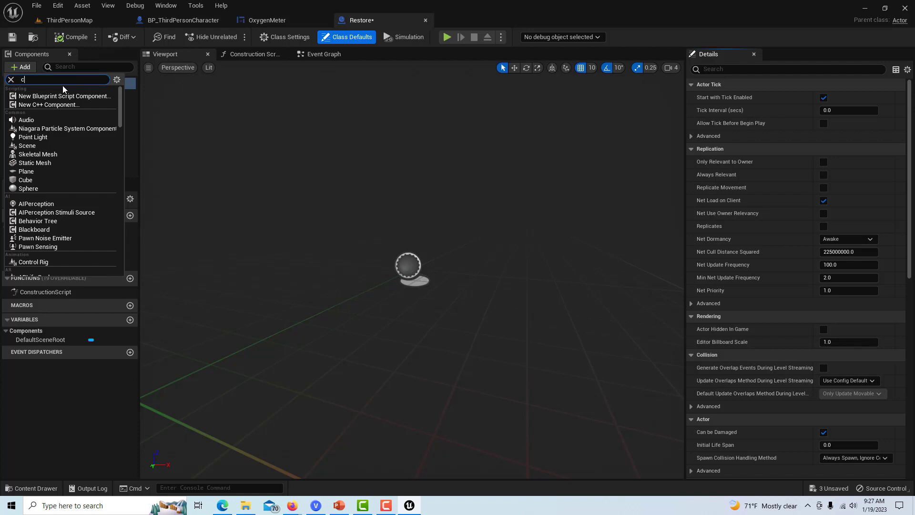
pyautogui.write('collosi')
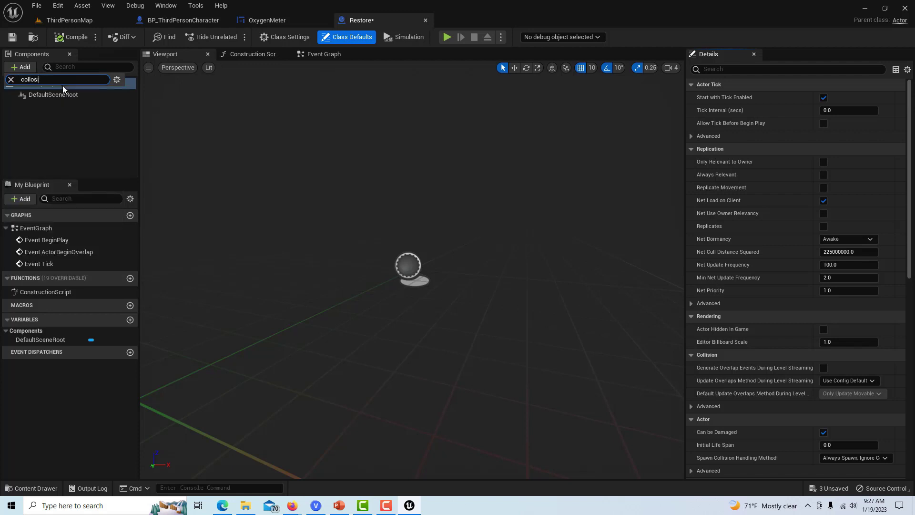
pyautogui.press('BackSpace')
pyautogui.press('BackSpace')
pyautogui.press('BackSpace')
pyautogui.press('BackSpace')
pyautogui.press('BackSpace')
pyautogui.write('box')
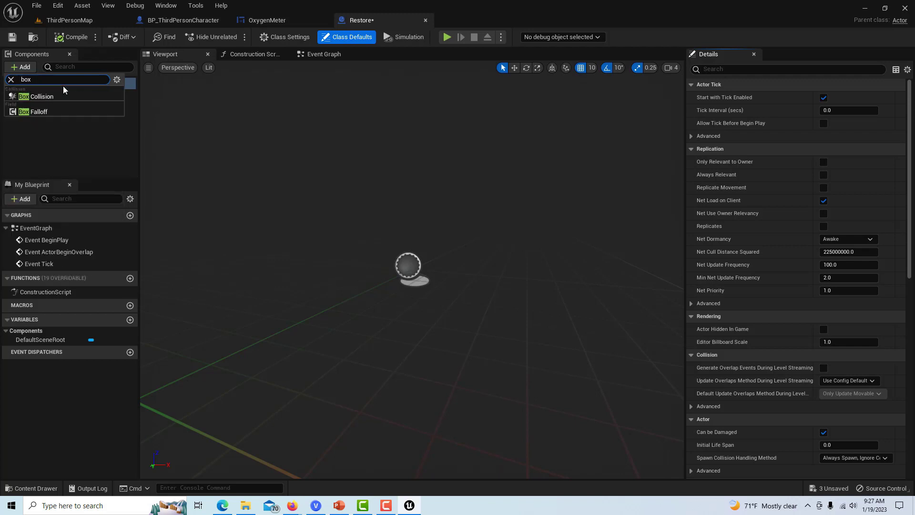
pyautogui.click(31, 94)
# - Scale the Box Collision uniformly to 6.0 on X, Y and Z
pyautogui.scroll(-3, 485, 278)
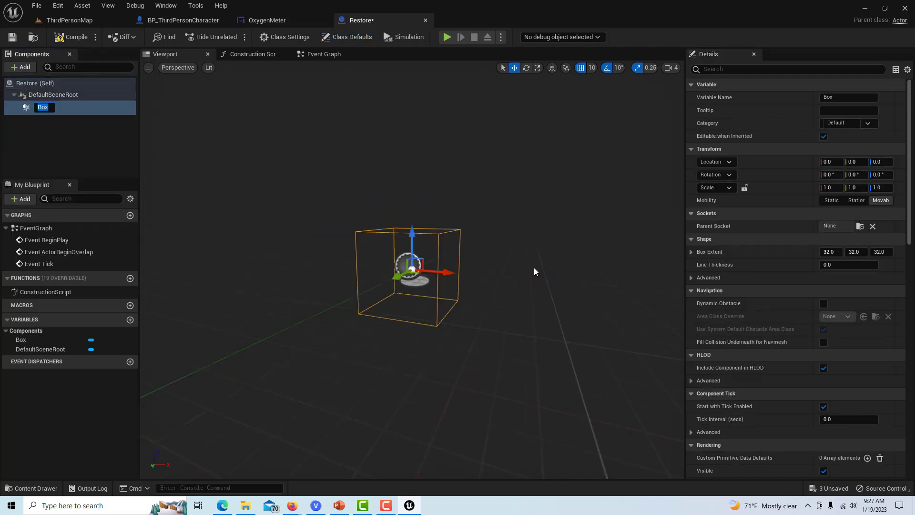
pyautogui.click(830, 188)
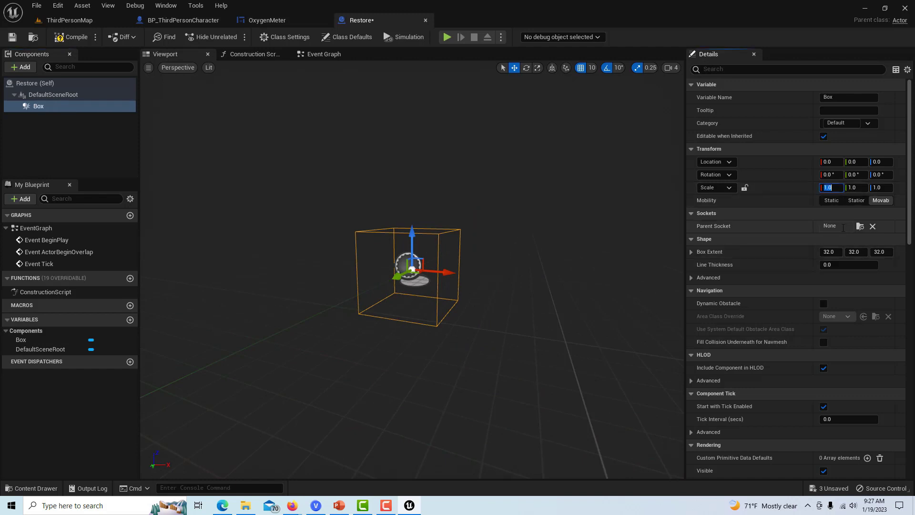
pyautogui.write('5')
pyautogui.press('Tab')
pyautogui.write('5')
pyautogui.press('Tab')
pyautogui.write('5')
pyautogui.press('Tab')
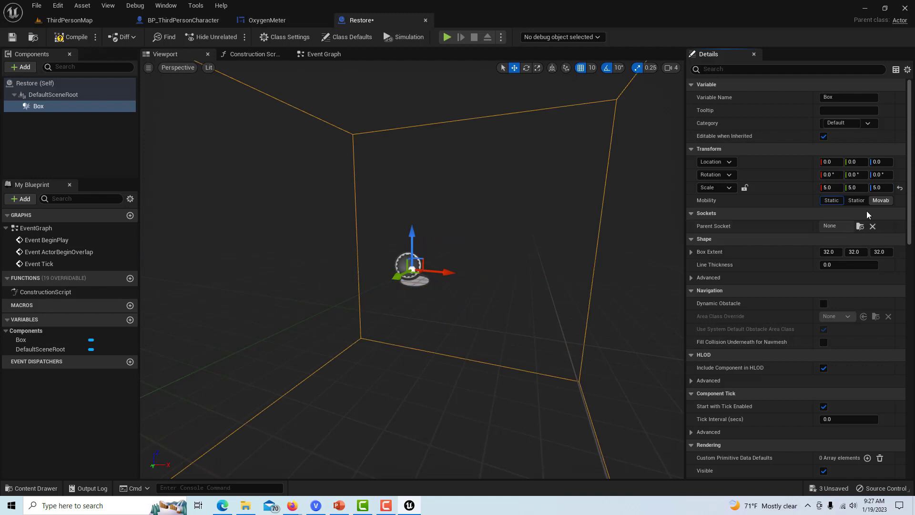
pyautogui.click(824, 191)
pyautogui.write('6')
pyautogui.press('Tab')
pyautogui.write('6')
pyautogui.press('Tab')
pyautogui.write('6')
pyautogui.press('Tab')
pyautogui.scroll(-5, 567, 239)
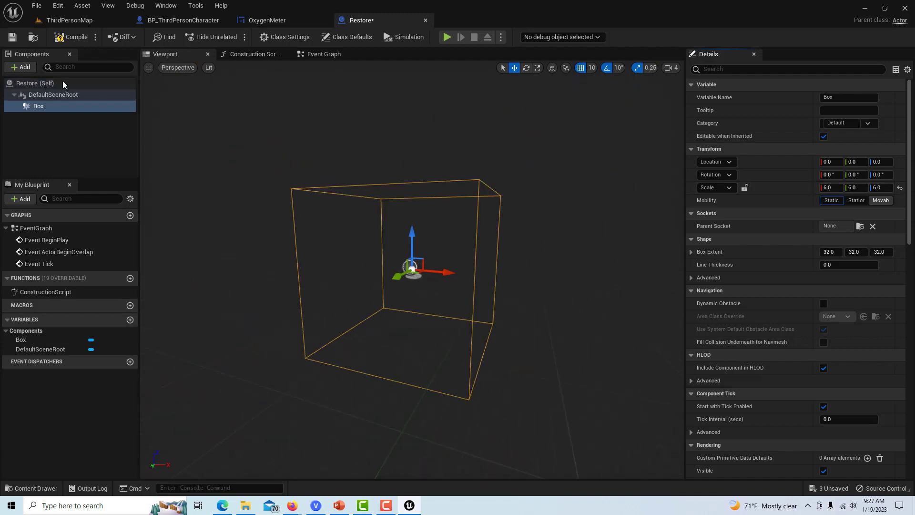
pyautogui.click(20, 66)
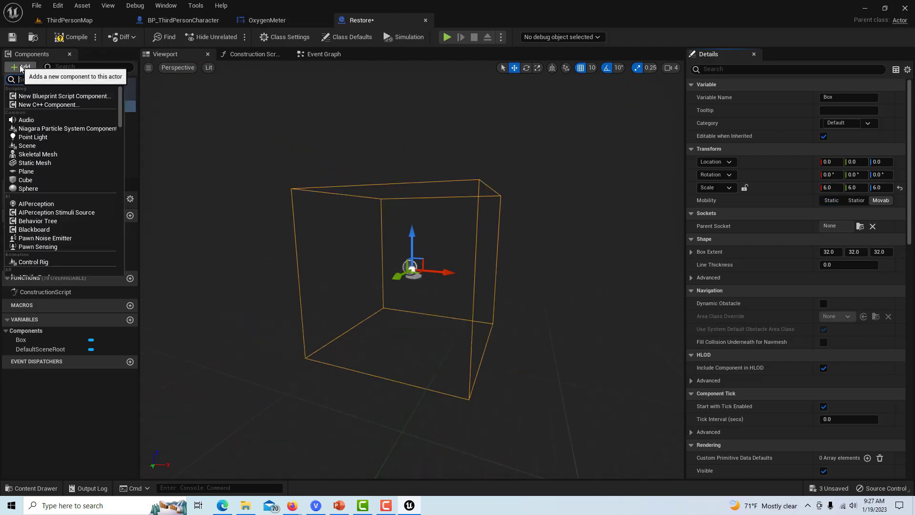
# - Add a Text Render component, detach it from the Box, and raise it above the box
pyautogui.write('text')
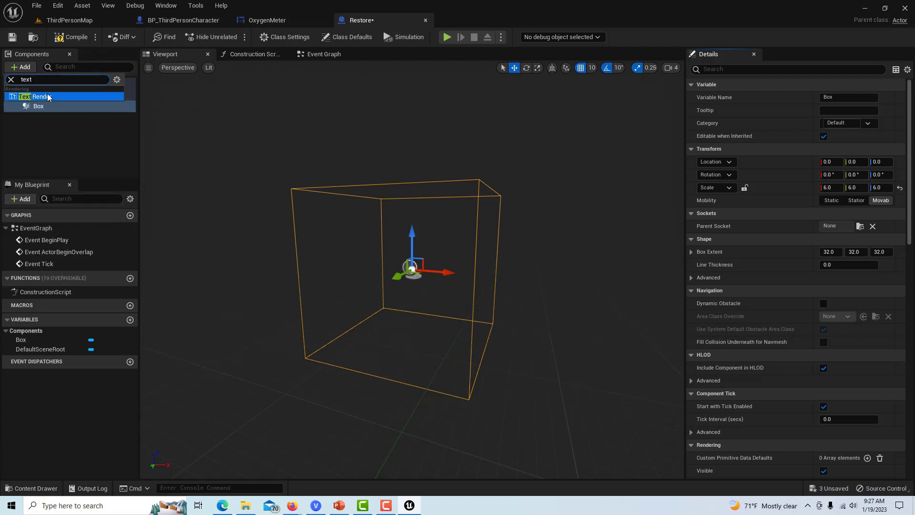
pyautogui.click(53, 98)
pyautogui.click(413, 217)
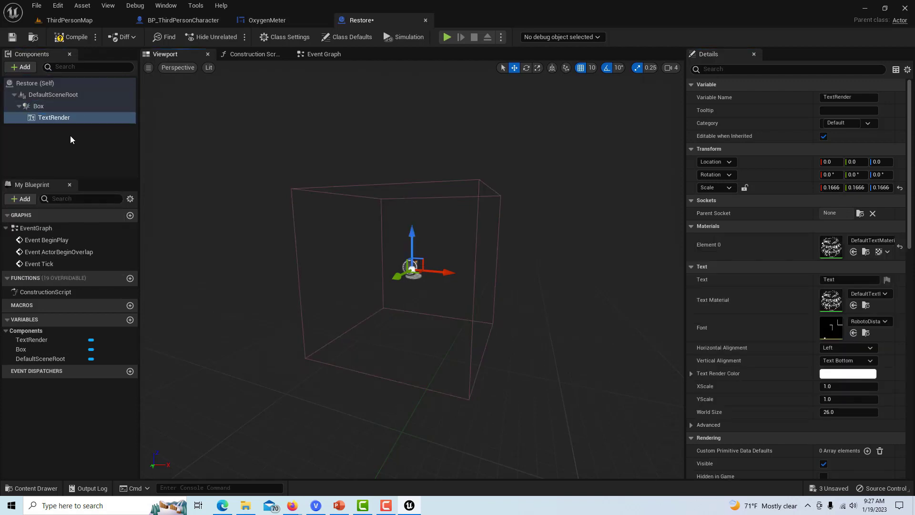
pyautogui.moveTo(62, 119)
pyautogui.mouseDown()
pyautogui.moveTo(53, 95)
pyautogui.moveTo(51, 106)
pyautogui.mouseUp()
pyautogui.moveTo(412, 235); pyautogui.dragTo(411, 105)
pyautogui.keyDown('alt'); pyautogui.moveTo(576, 218); pyautogui.dragTo(578, 220); pyautogui.keyUp('alt')
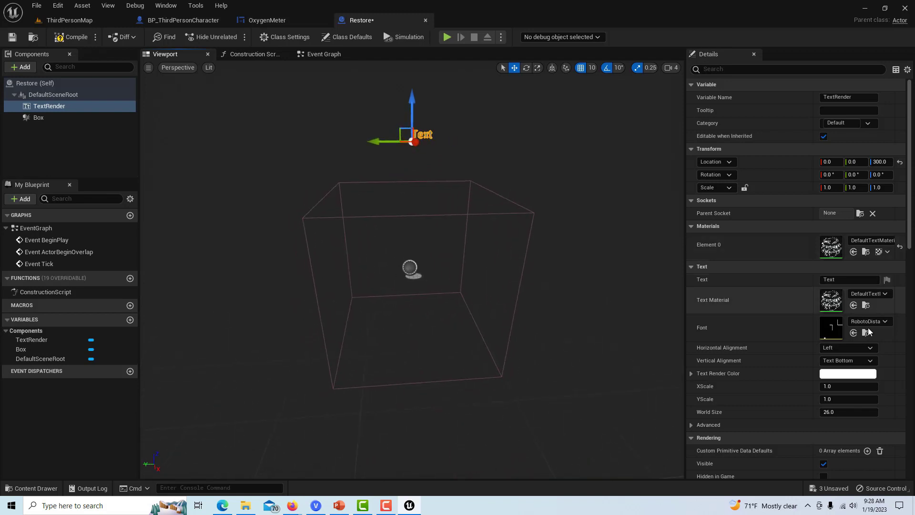
# - Set the text to 'High Oxygen' with a World Size of 100
pyautogui.click(839, 279)
pyautogui.write('High Oxygen')
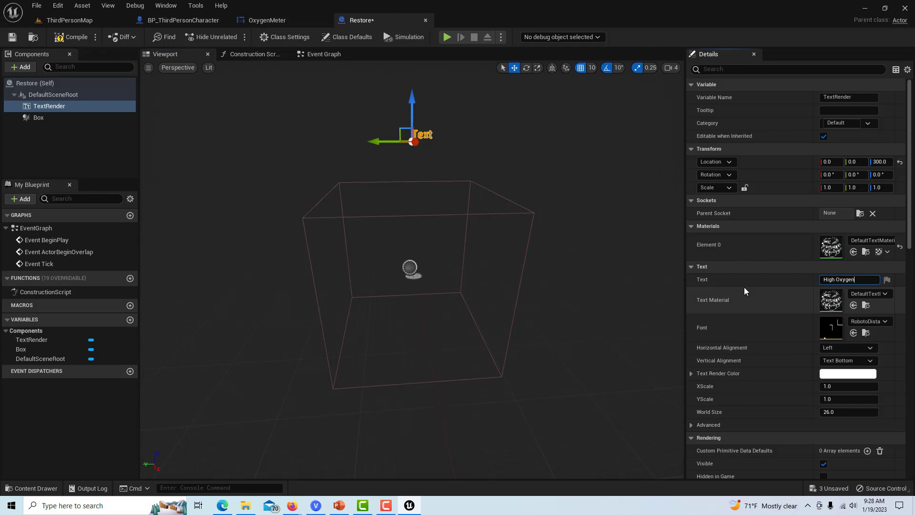
pyautogui.press('Return')
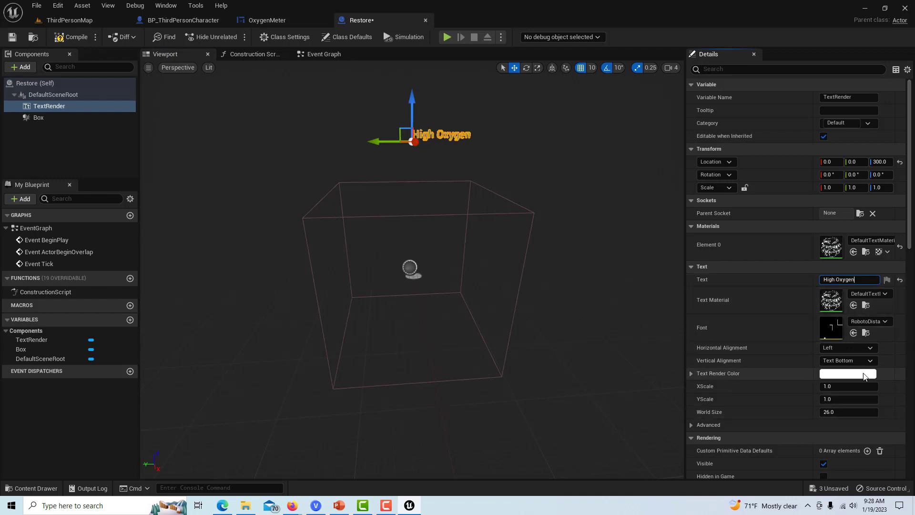
pyautogui.click(842, 413)
pyautogui.write('50')
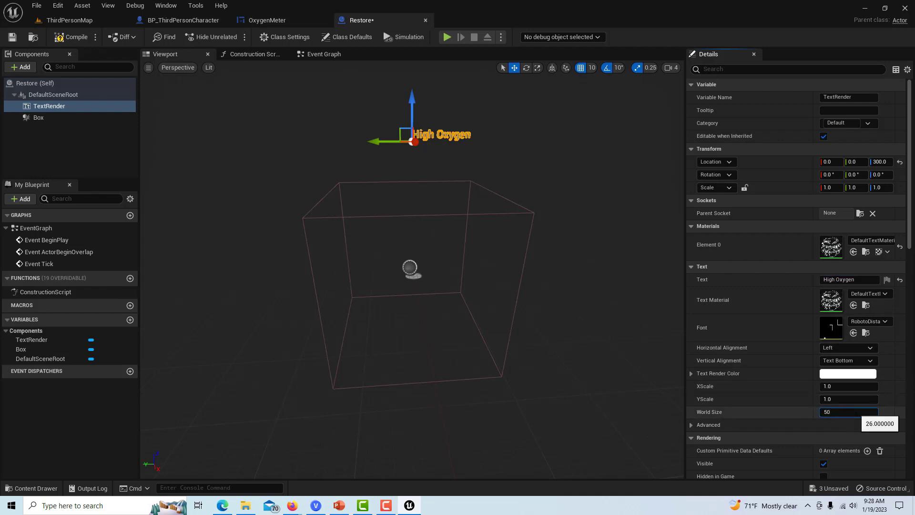
pyautogui.press('Return')
pyautogui.write('1')
pyautogui.press('Return')
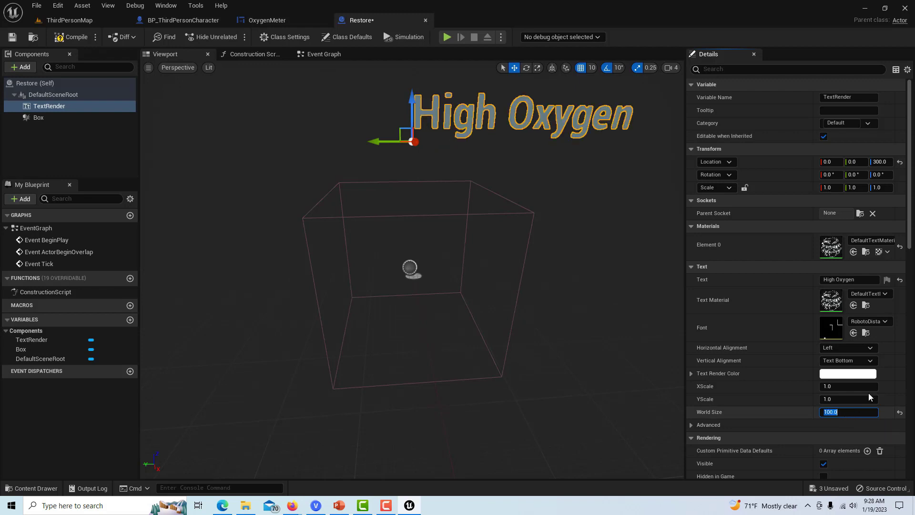
# - Center the text horizontally, rotate it 180° on Z, and compile Restore
pyautogui.click(874, 348)
pyautogui.click(841, 367)
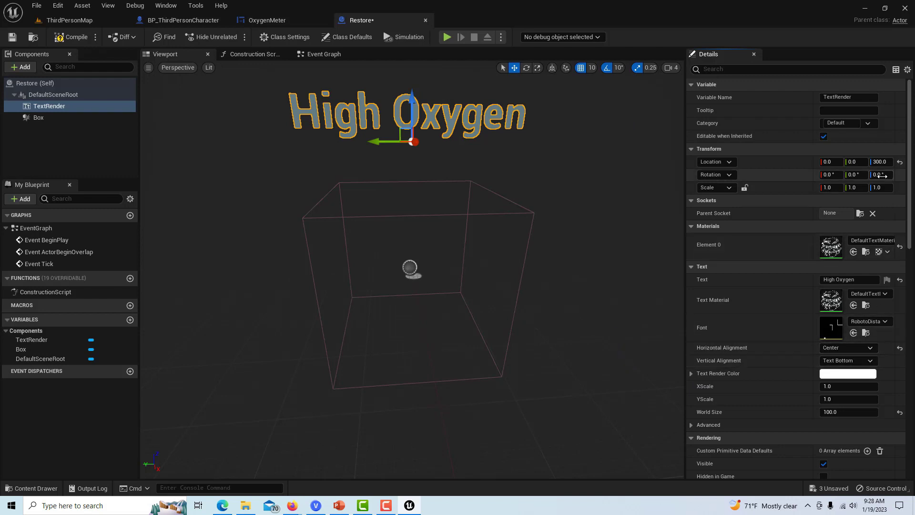
pyautogui.click(881, 176)
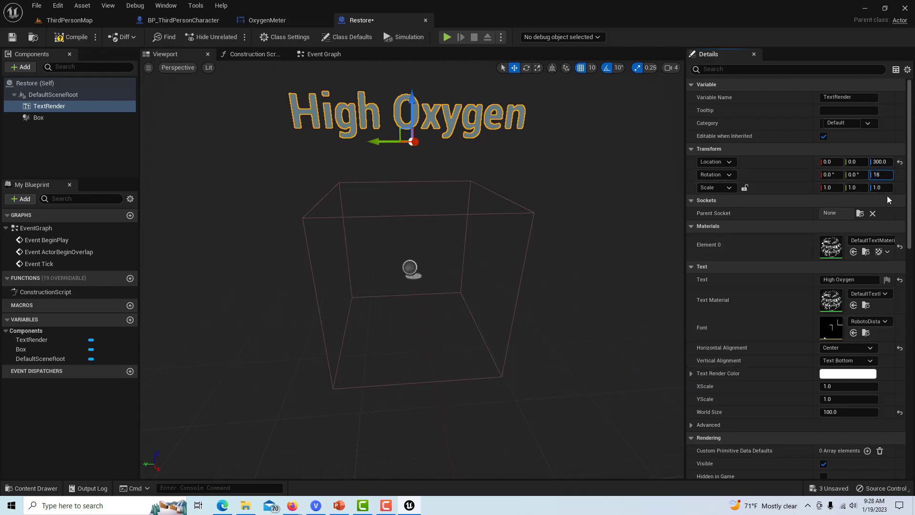
pyautogui.press('Return')
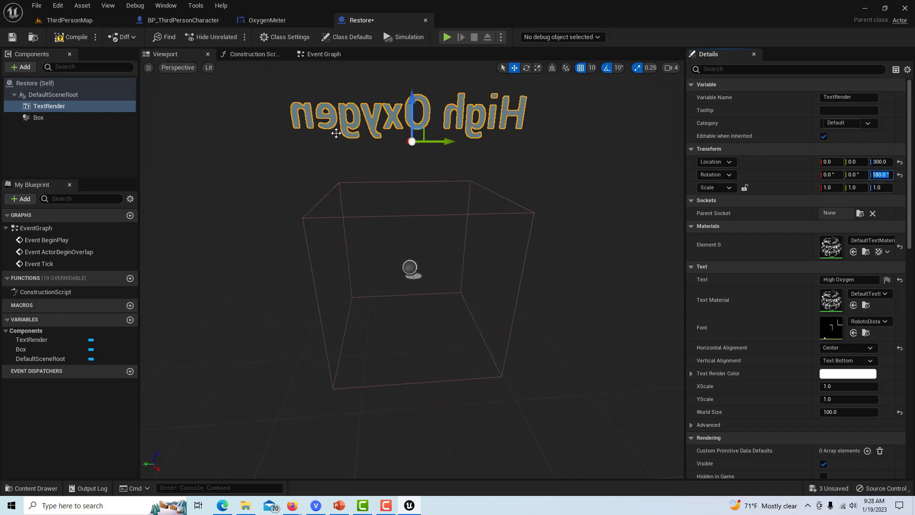
pyautogui.click(72, 38)
pyautogui.click(12, 36)
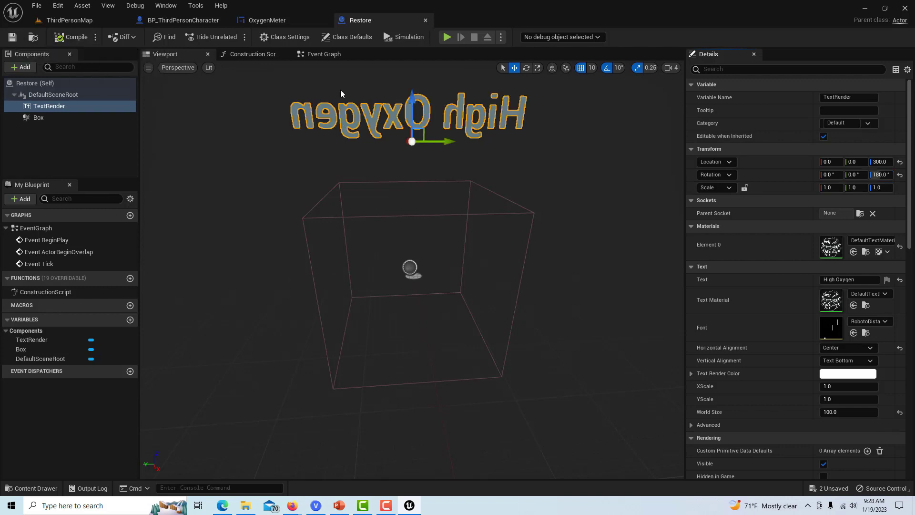
# - Add an On Component Begin Overlap (Box) event in Restore's Event Graph
pyautogui.click(324, 55)
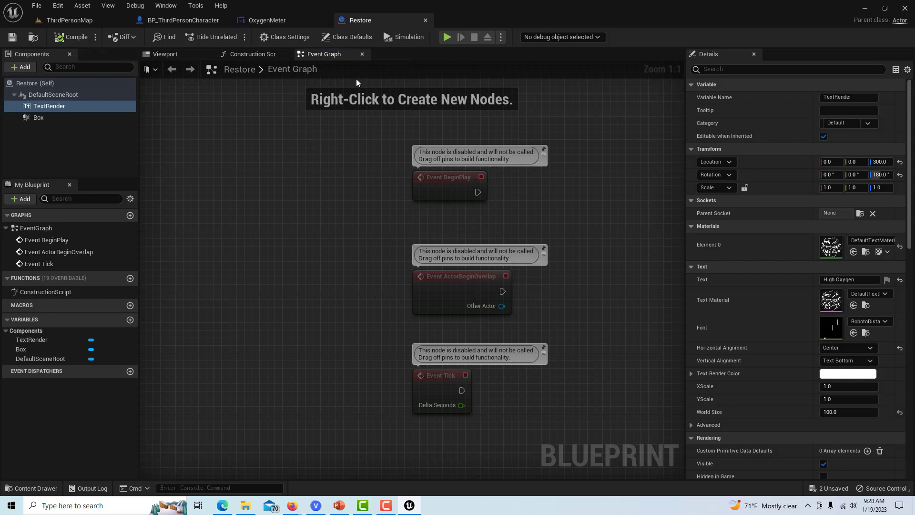
pyautogui.click(71, 122)
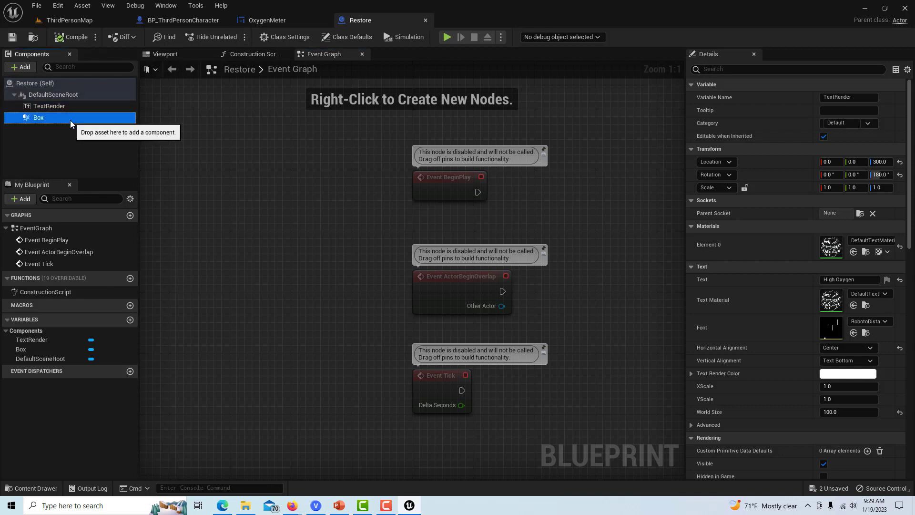
pyautogui.scroll(-5, 813, 217)
pyautogui.scroll(-8, 823, 465)
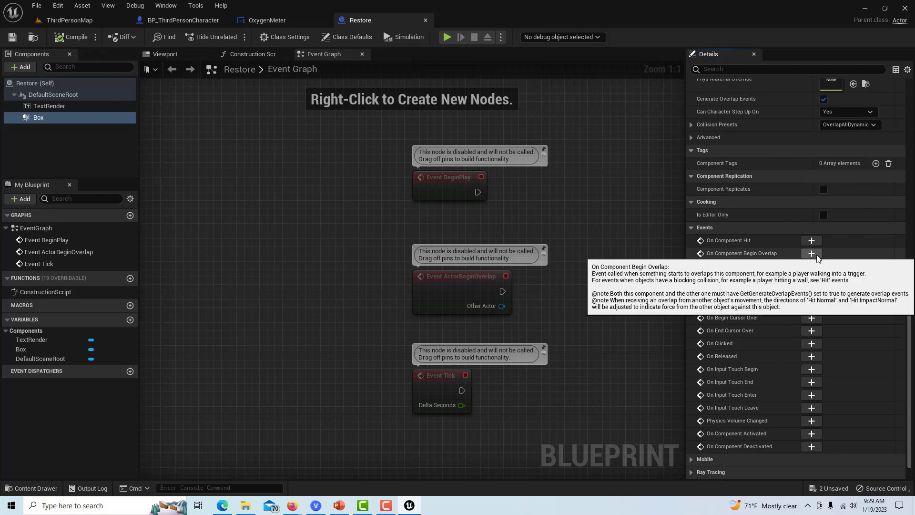
pyautogui.click(812, 254)
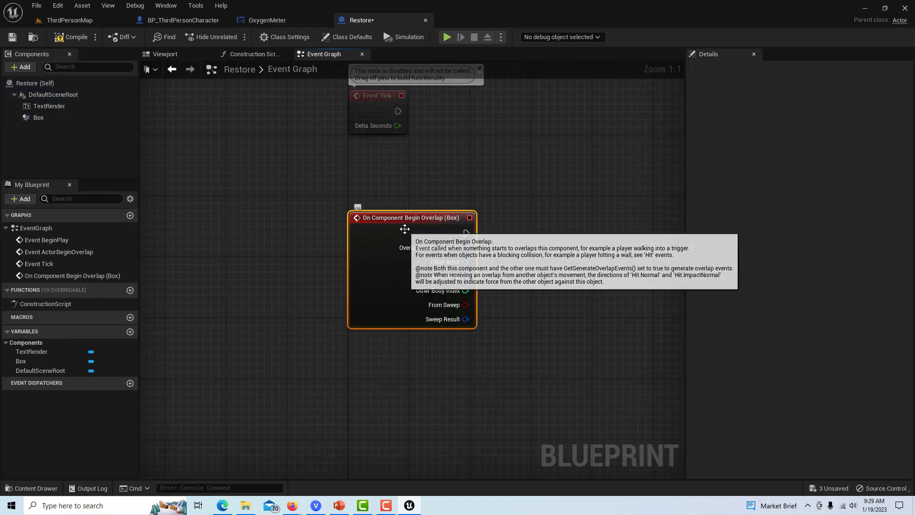
pyautogui.moveTo(405, 229); pyautogui.dragTo(267, 230)
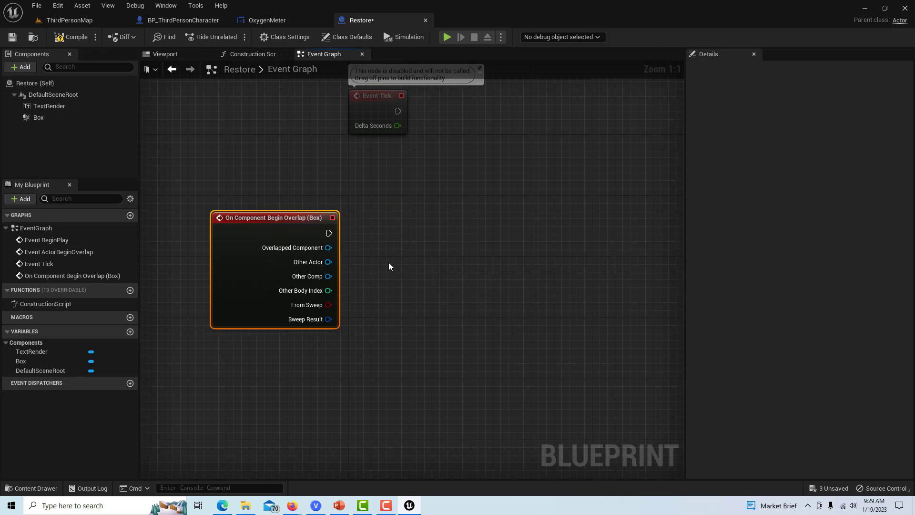
# - Add a Cast To BP_ThirdPersonCharacter node fed by the overlap's Other Actor
pyautogui.moveTo(329, 232); pyautogui.dragTo(391, 249)
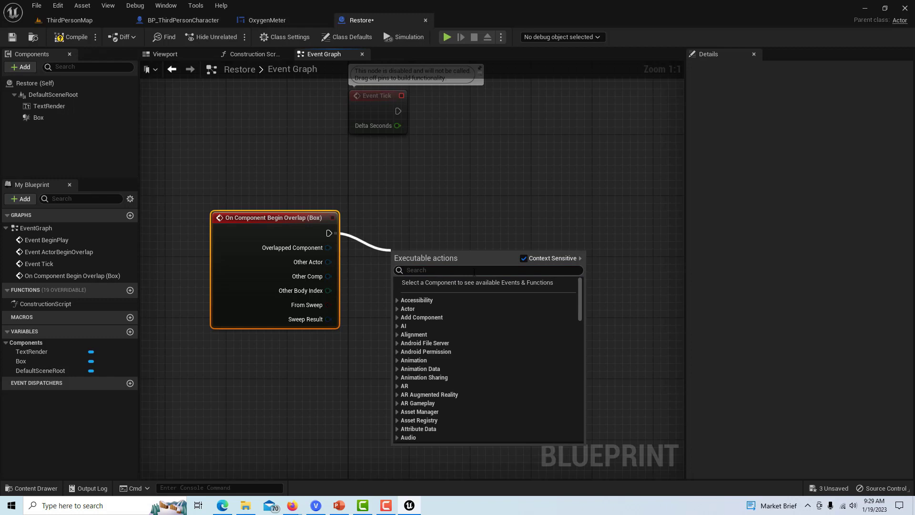
pyautogui.write('cas')
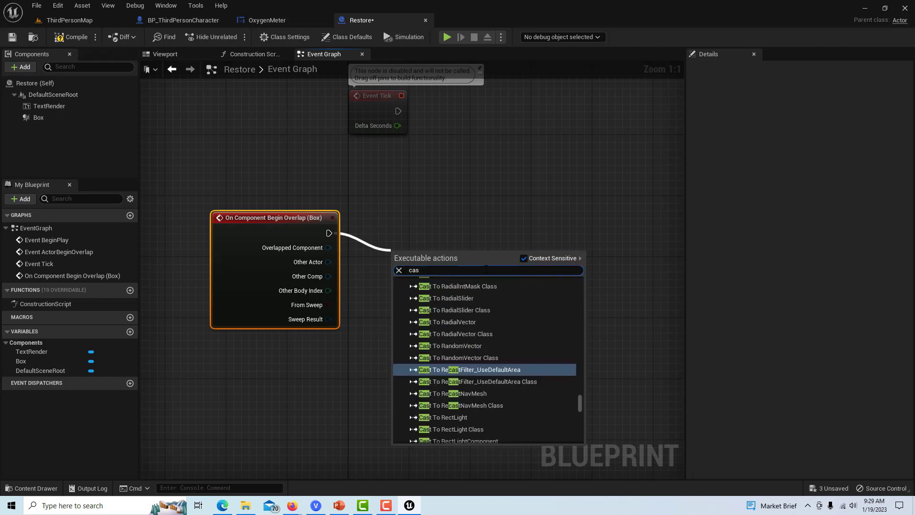
pyautogui.write('t to bp')
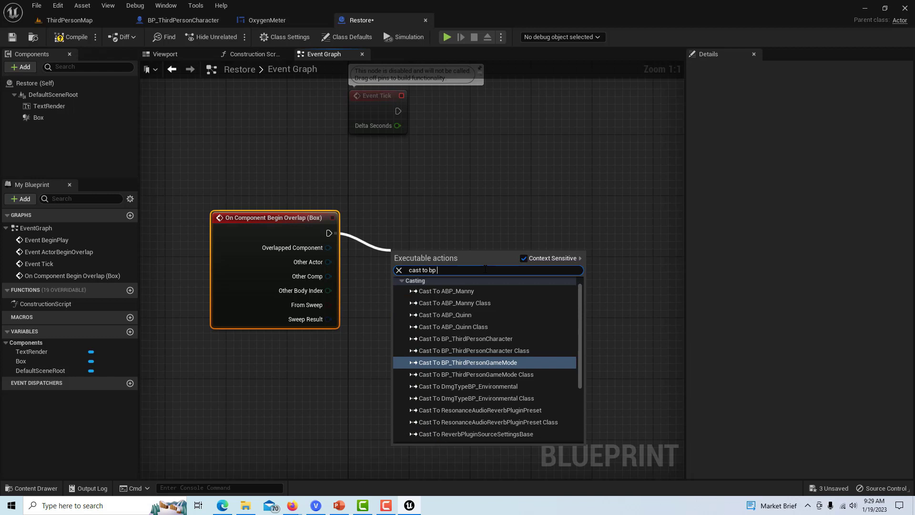
pyautogui.click(491, 340)
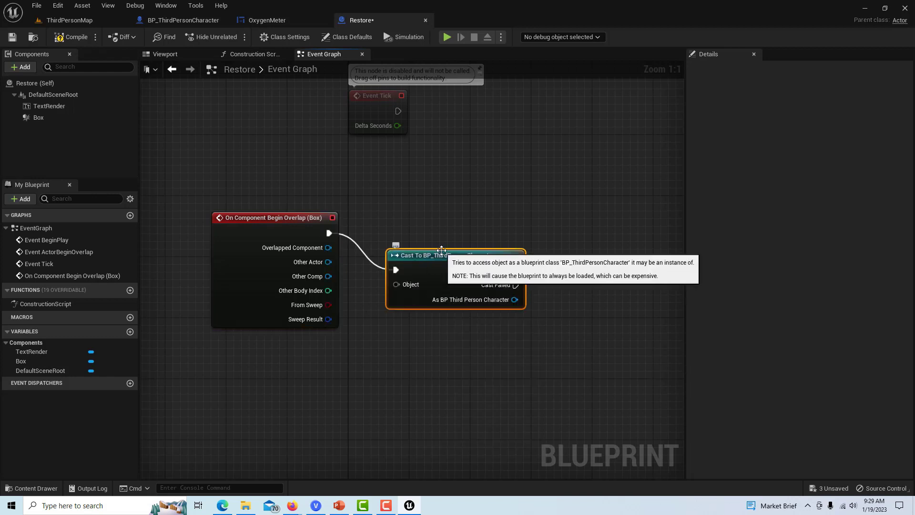
pyautogui.moveTo(438, 261); pyautogui.dragTo(451, 248)
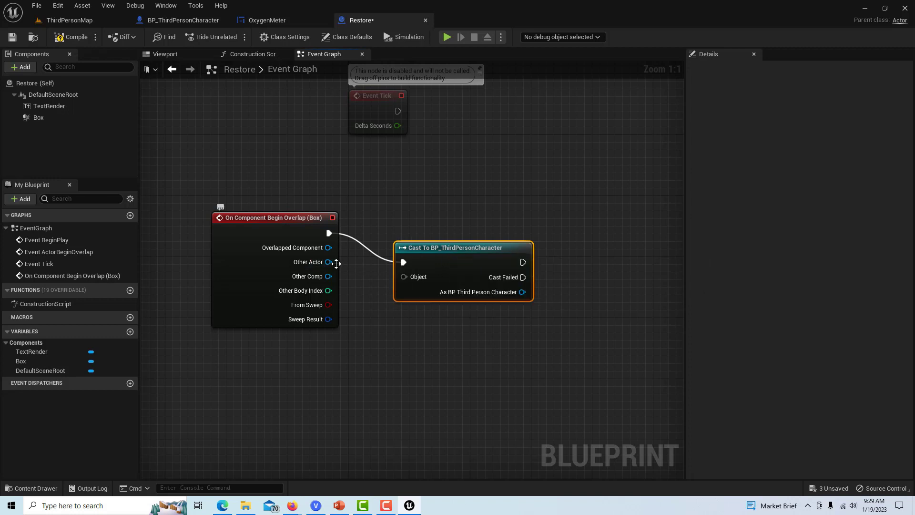
pyautogui.moveTo(328, 262); pyautogui.dragTo(413, 279)
pyautogui.moveTo(532, 367); pyautogui.dragTo(460, 361, button='right')
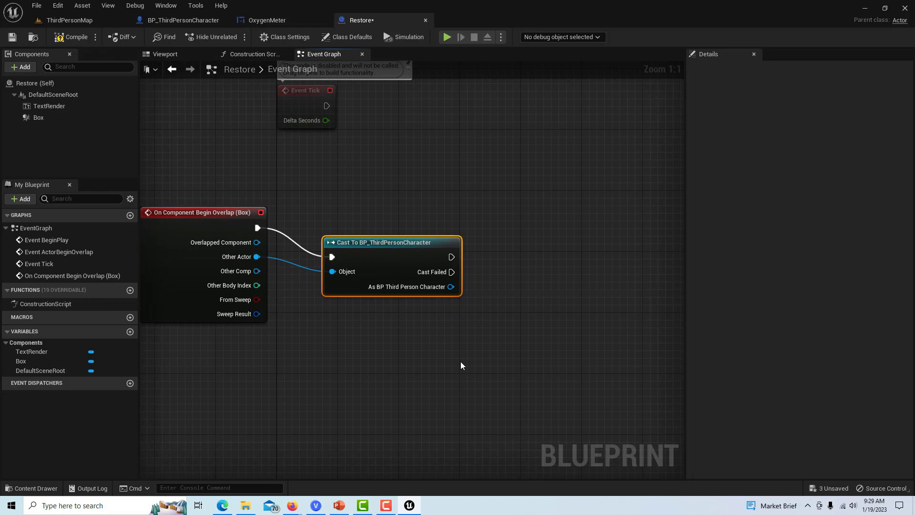
# - Add a Timeline node to Restore and give it a float track
pyautogui.rightClick(430, 361)
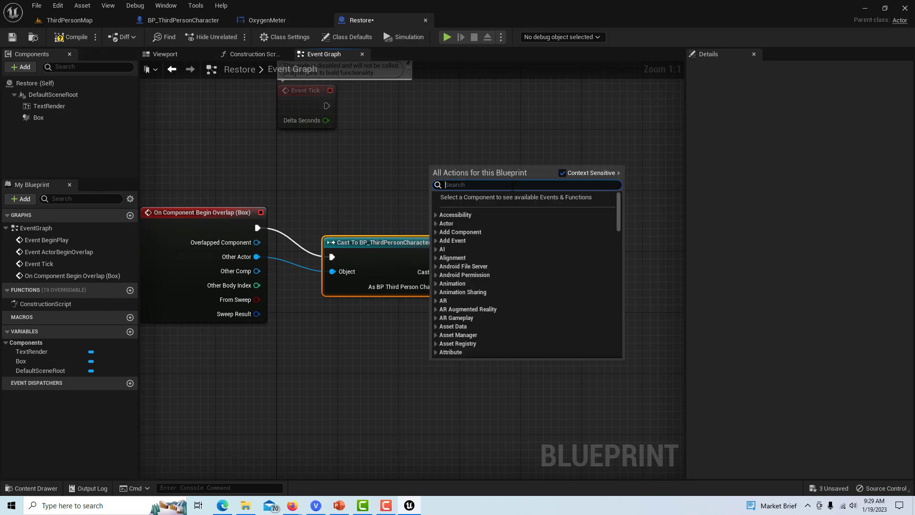
pyautogui.write('add t')
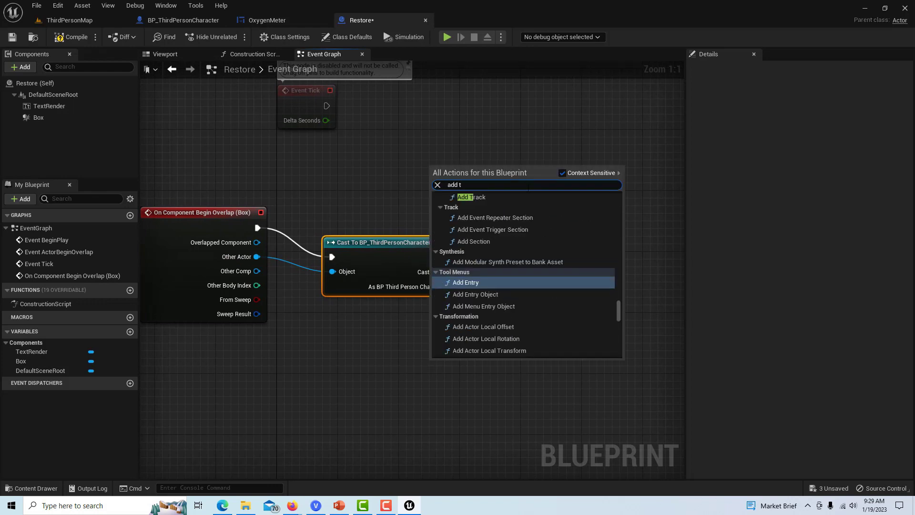
pyautogui.write('ime')
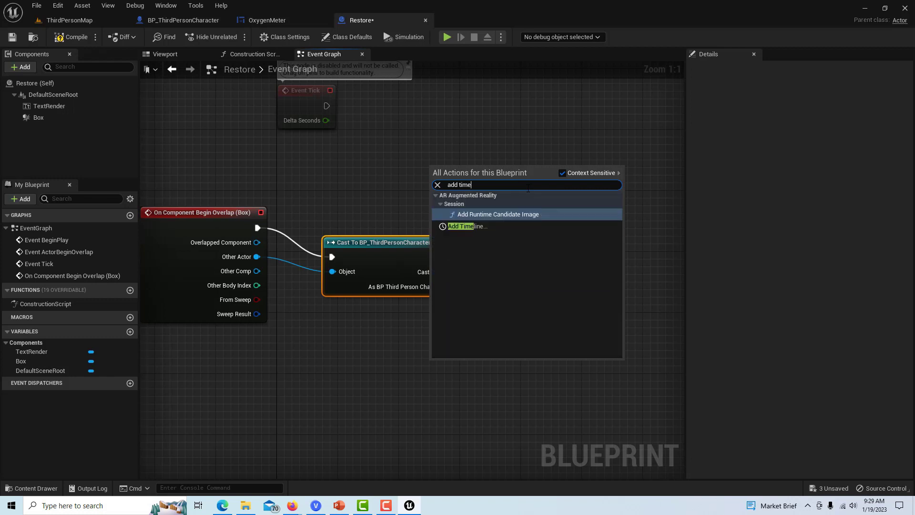
pyautogui.click(463, 227)
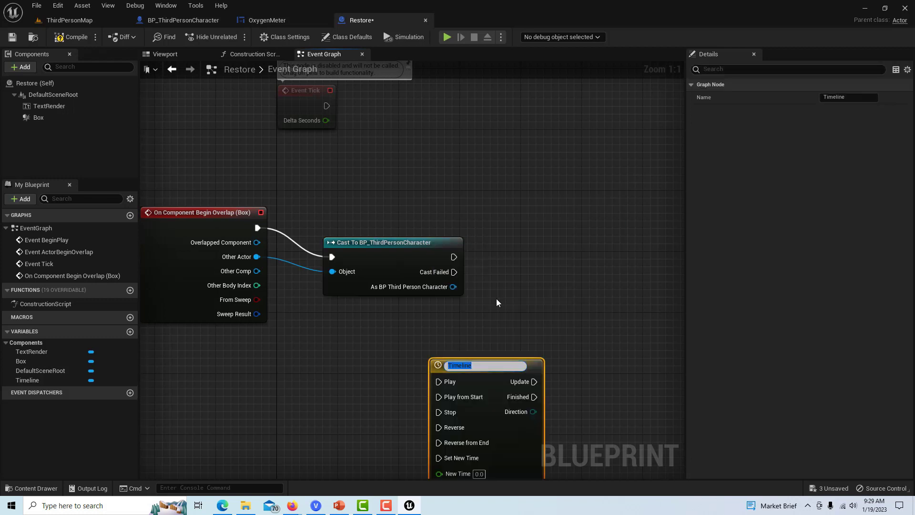
pyautogui.click(579, 373)
pyautogui.moveTo(493, 362); pyautogui.dragTo(552, 338)
pyautogui.doubleClick(549, 337)
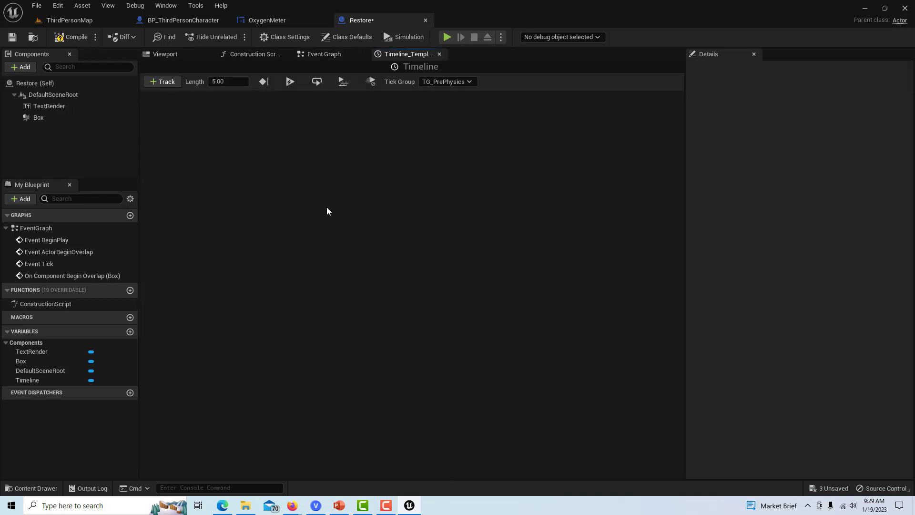
pyautogui.click(176, 82)
pyautogui.click(182, 94)
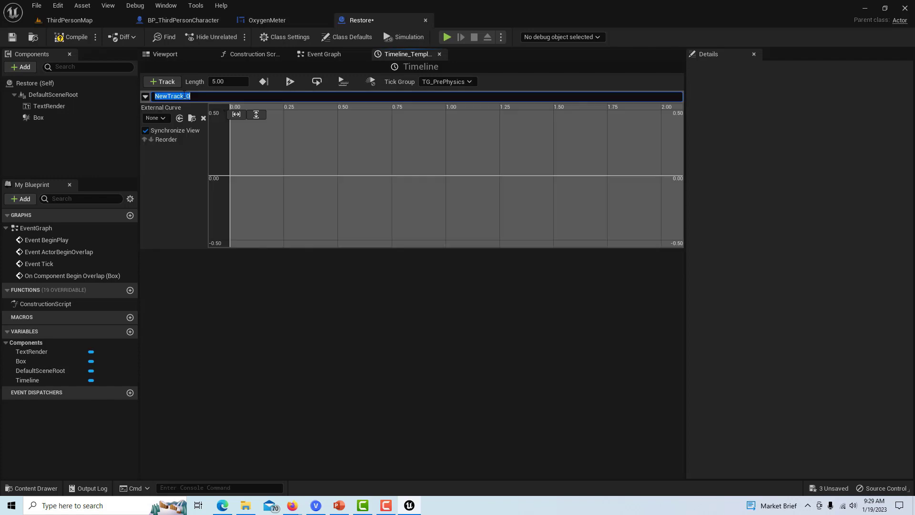
# - Add the track's first key at time 0, value 0
pyautogui.rightClick(229, 176)
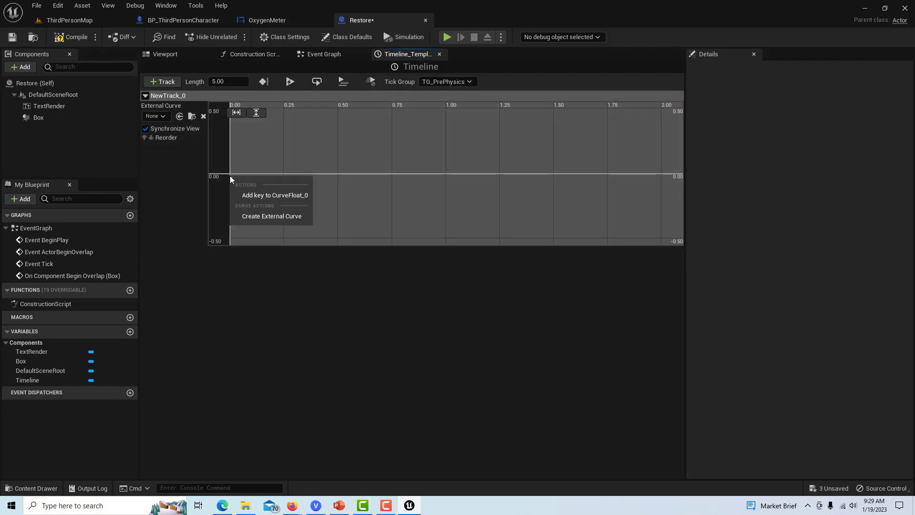
pyautogui.click(249, 195)
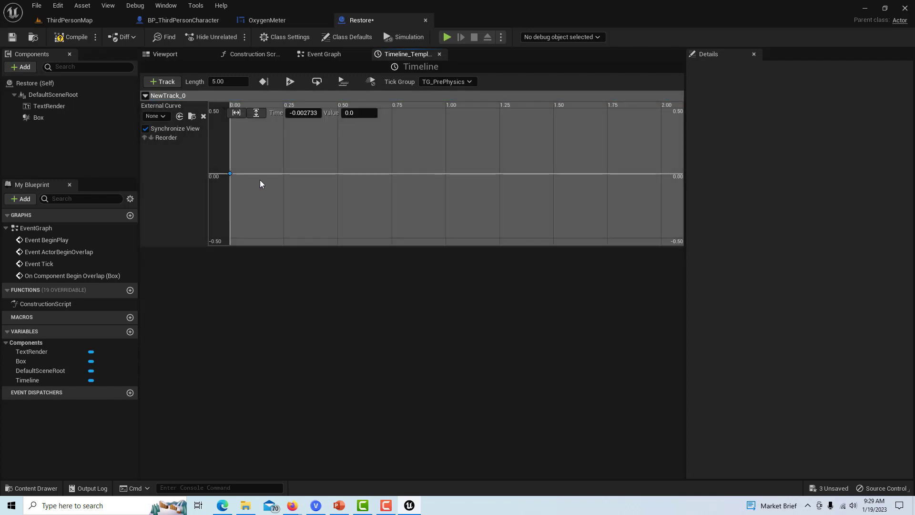
pyautogui.click(305, 112)
pyautogui.write('0')
pyautogui.press('Return')
# - Add a second key at time 5, value 100, and fit the curve in view
pyautogui.rightClick(651, 174)
pyautogui.click(672, 193)
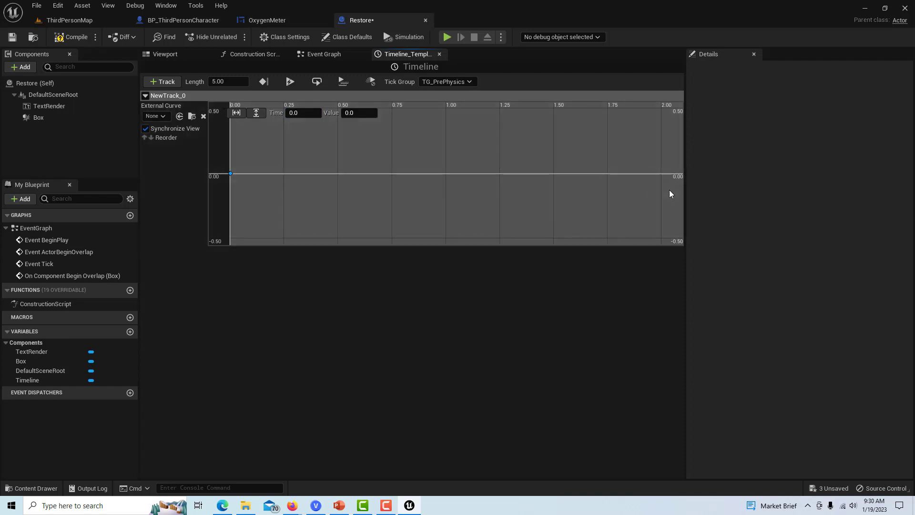
pyautogui.click(353, 113)
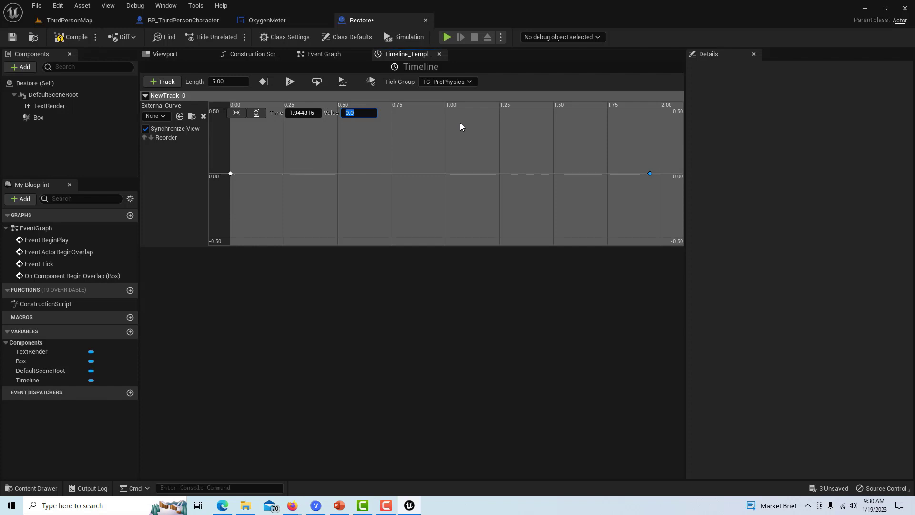
pyautogui.write('1')
pyautogui.write('00')
pyautogui.press('Return')
pyautogui.click(303, 112)
pyautogui.write('5')
pyautogui.press('Return')
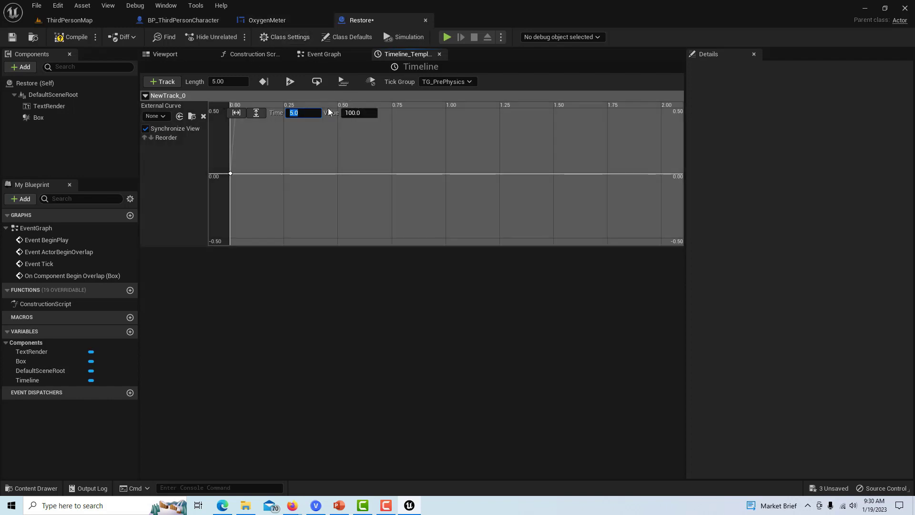
pyautogui.click(256, 116)
pyautogui.click(237, 112)
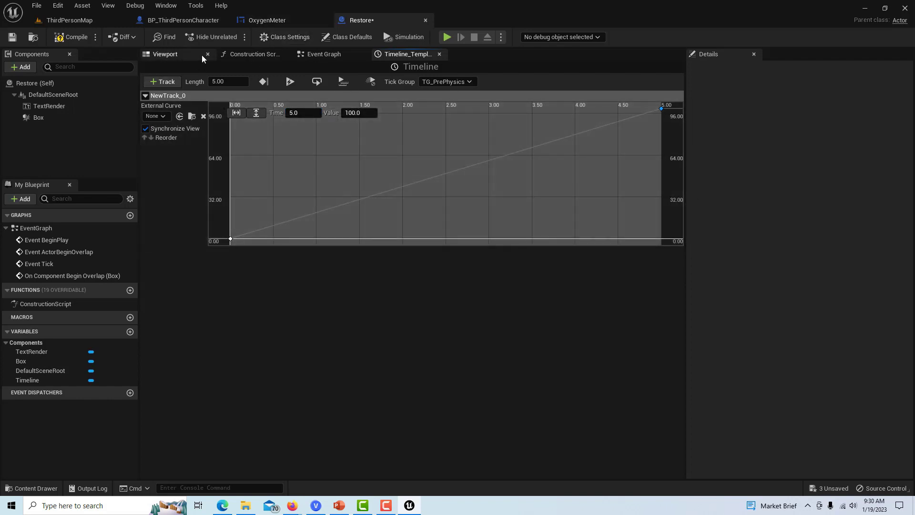
# - Add a Set Oxygen Level node off the cast character reference
pyautogui.click(317, 56)
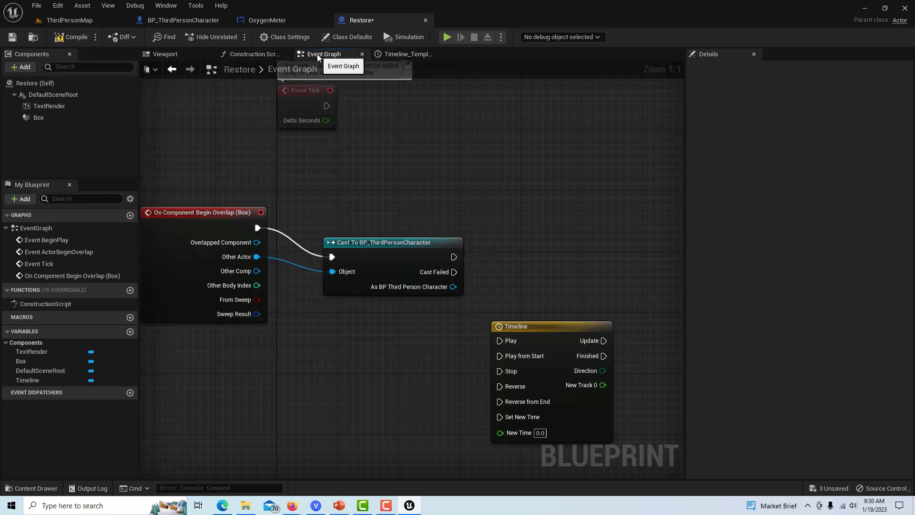
pyautogui.moveTo(568, 236); pyautogui.dragTo(530, 157, button='right')
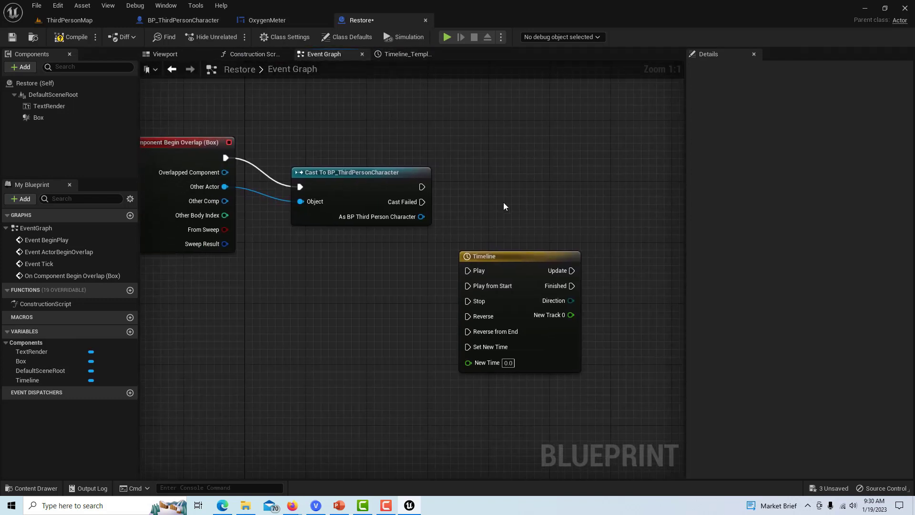
pyautogui.moveTo(422, 186); pyautogui.dragTo(460, 278)
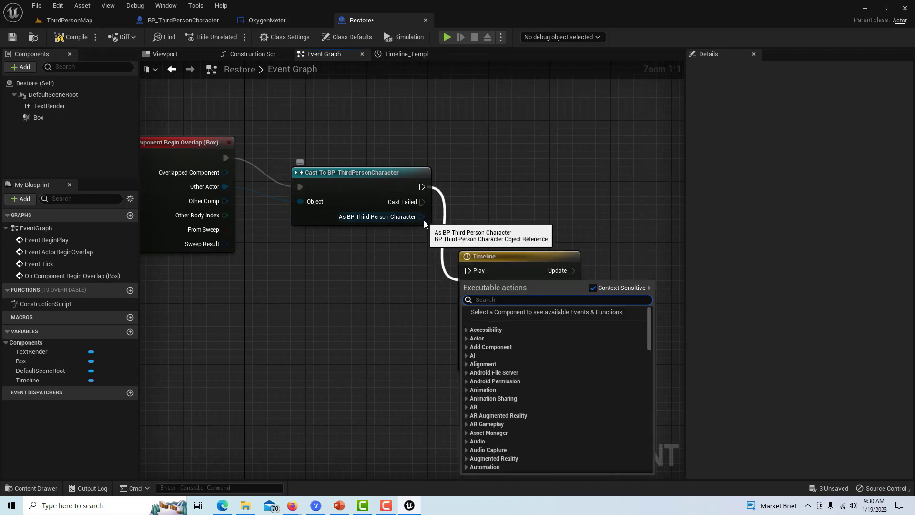
pyautogui.moveTo(423, 216); pyautogui.dragTo(538, 208)
pyautogui.write('s')
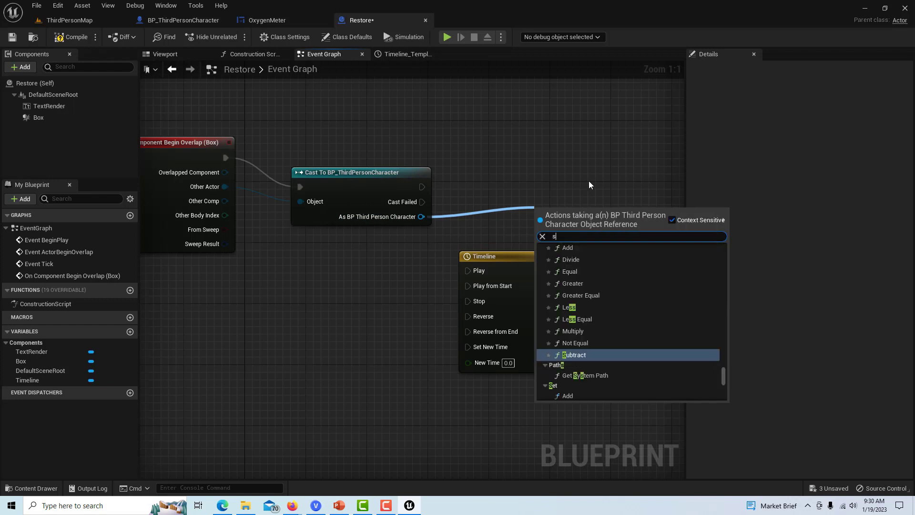
pyautogui.write('et ox')
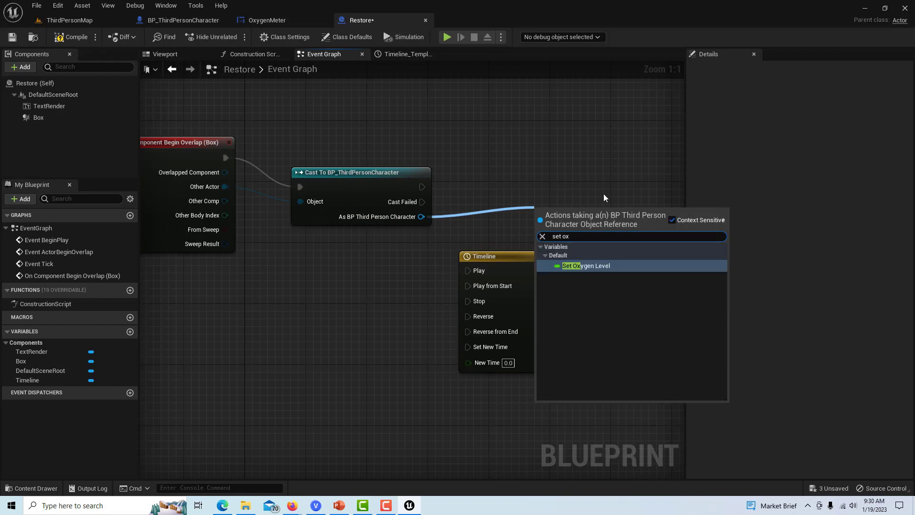
pyautogui.click(612, 267)
pyautogui.moveTo(599, 210); pyautogui.dragTo(622, 173)
# - Wire the cast to Play from Start, Update and New Track 0 into SET, then compile and save
pyautogui.moveTo(422, 186); pyautogui.dragTo(464, 287)
pyautogui.moveTo(570, 314); pyautogui.dragTo(558, 195)
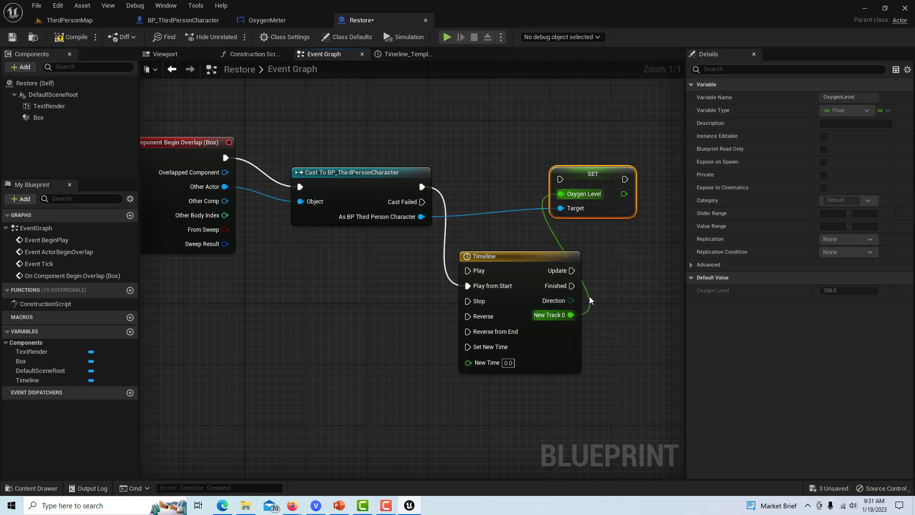
pyautogui.moveTo(573, 270); pyautogui.dragTo(633, 172)
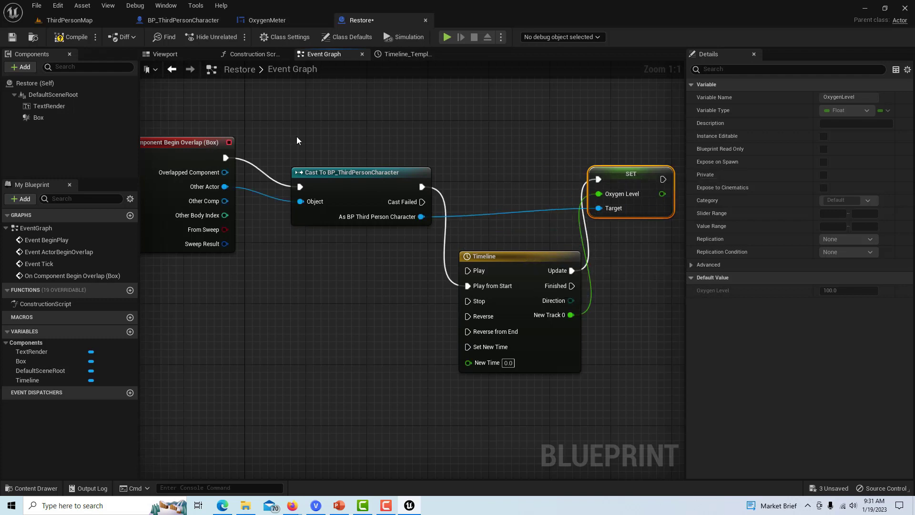
pyautogui.click(75, 36)
pyautogui.click(12, 37)
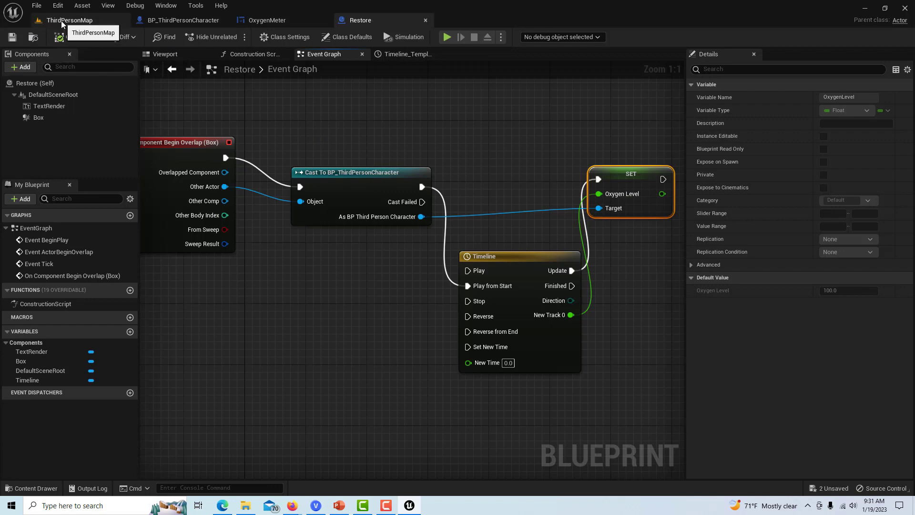
# - Play ThirdPersonMap briefly with a full Oxygen Level bar, walking the character, then stop
pyautogui.scroll(-2, 365, 275)
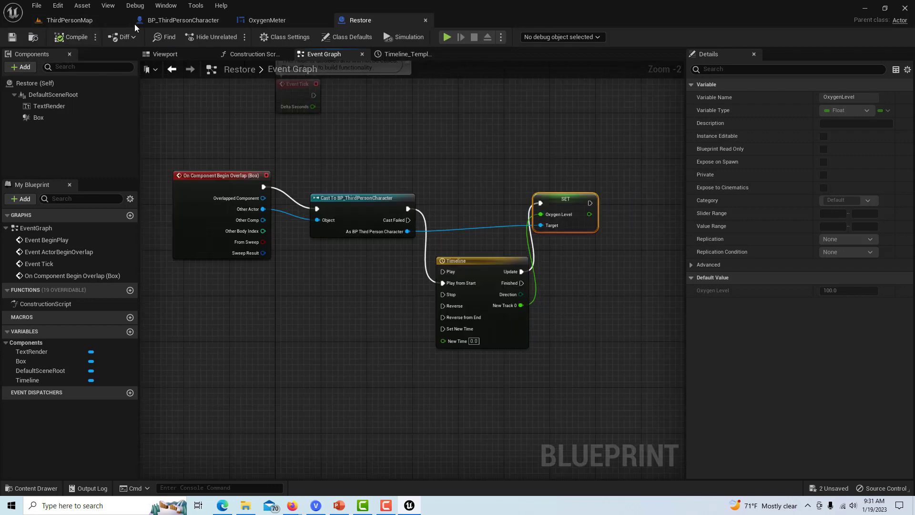
pyautogui.click(95, 20)
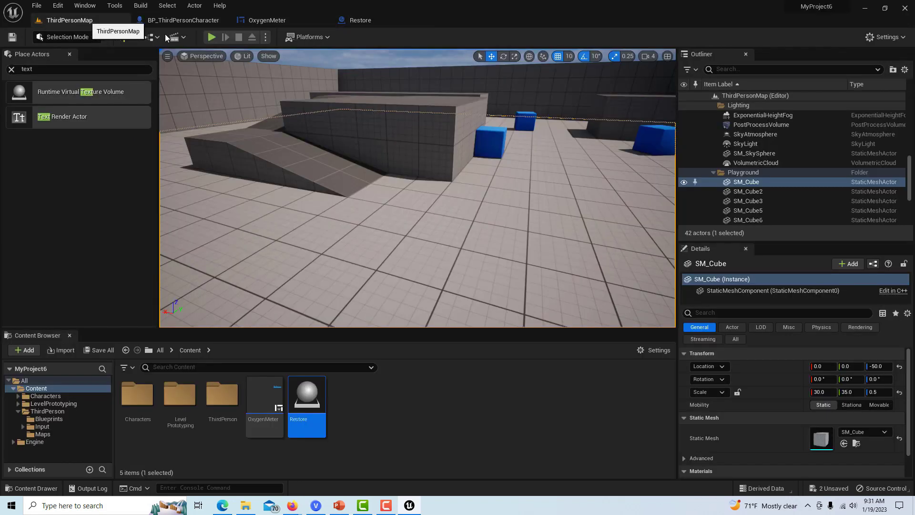
pyautogui.click(212, 38)
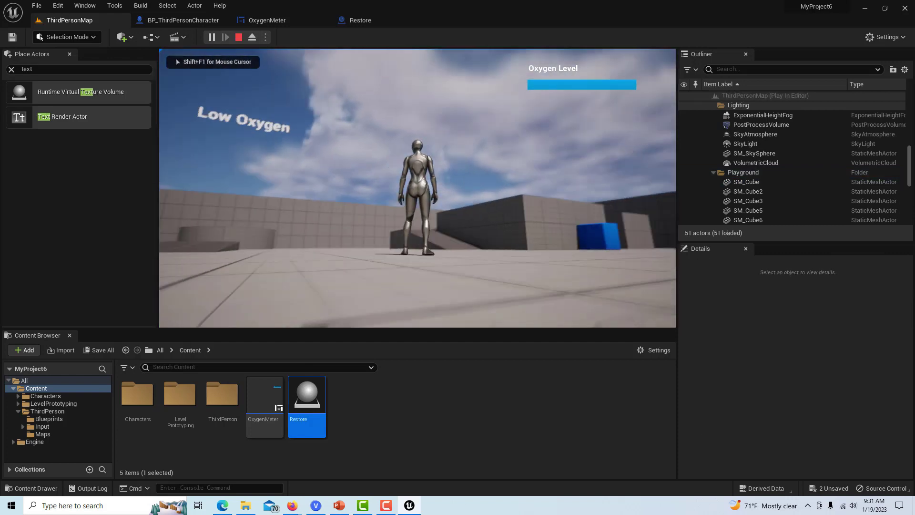
pyautogui.press('w')
pyautogui.press('w')
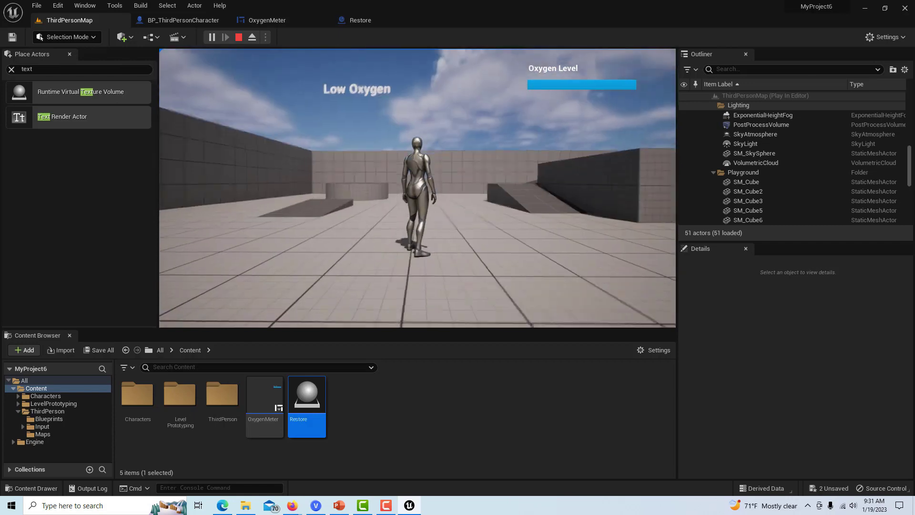
pyautogui.press('Escape')
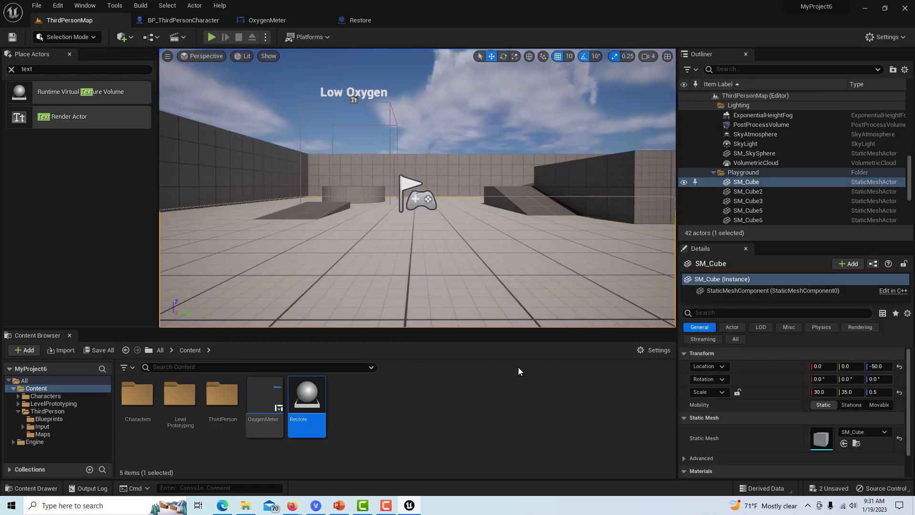
# - Drag a Restore actor from the Content Browser into the level
pyautogui.moveTo(306, 404); pyautogui.dragTo(644, 114)
pyautogui.moveTo(582, 270); pyautogui.dragTo(541, 284, button='right')
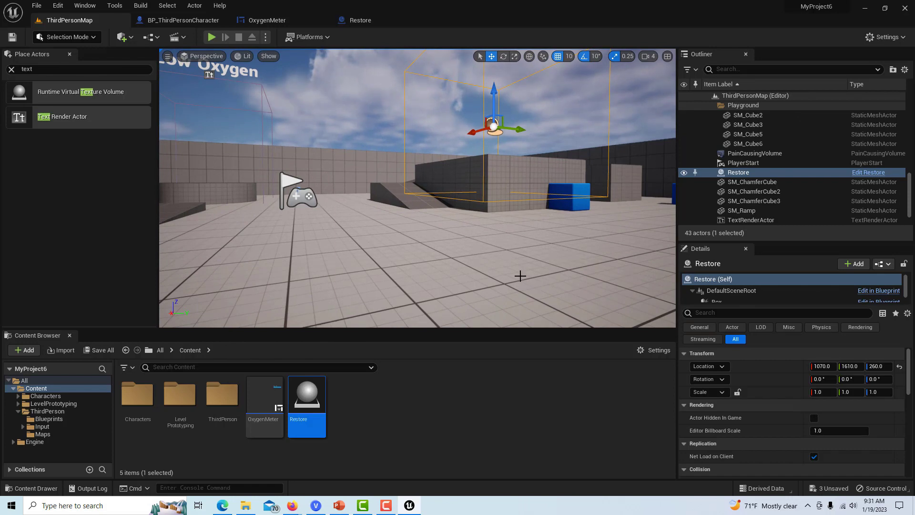
pyautogui.moveTo(520, 276); pyautogui.dragTo(516, 248, button='right')
pyautogui.write('a')
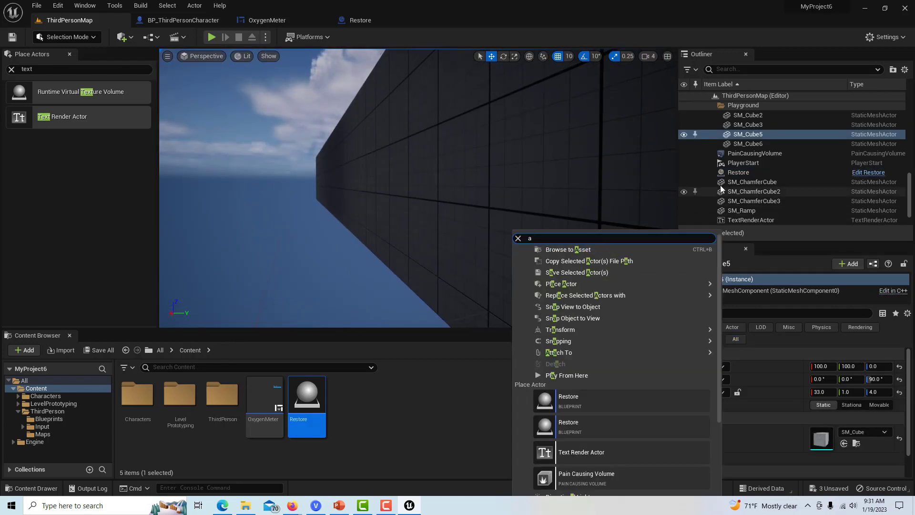
# - Move the Restore actor over the raised block to location 1420, 1950, 410
pyautogui.click(757, 154)
pyautogui.doubleClick(763, 173)
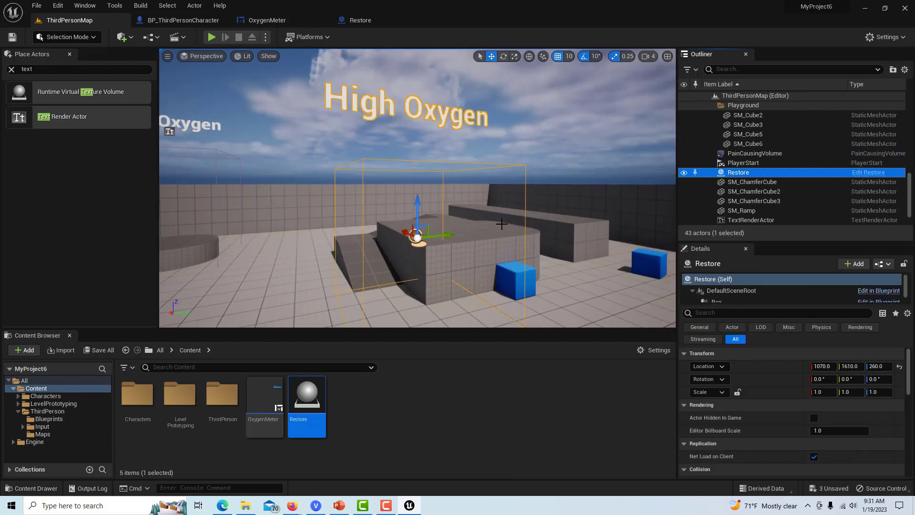
pyautogui.moveTo(444, 235); pyautogui.dragTo(493, 213)
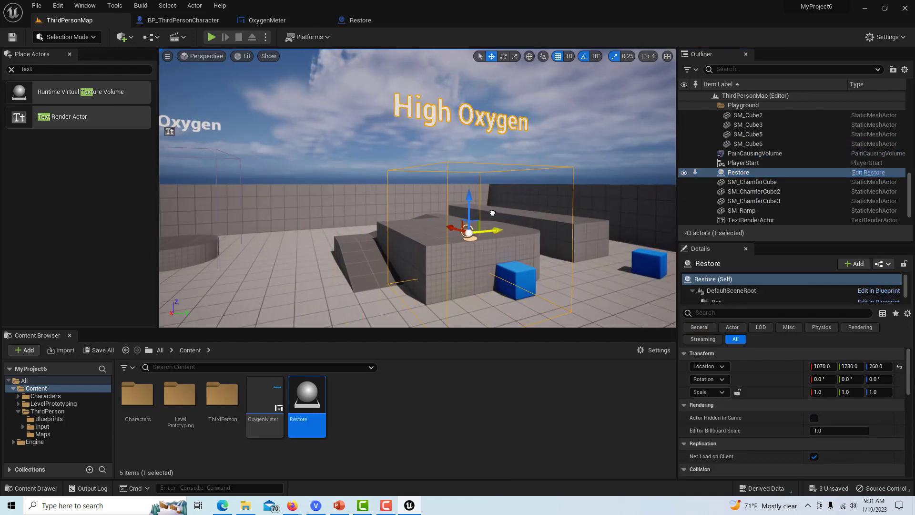
pyautogui.moveTo(458, 224)
pyautogui.mouseDown(button='right')
pyautogui.moveTo(443, 225)
pyautogui.moveTo(458, 224)
pyautogui.mouseUp(button='right')
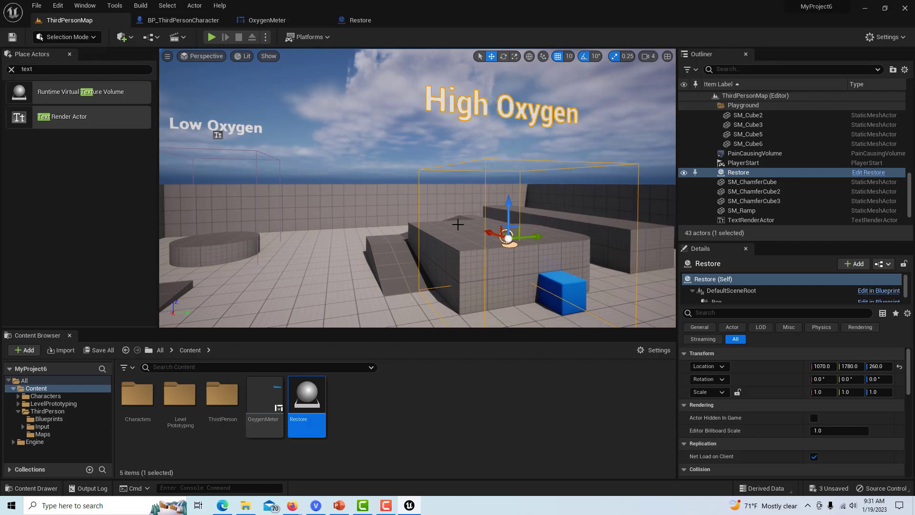
pyautogui.moveTo(495, 232); pyautogui.dragTo(459, 186)
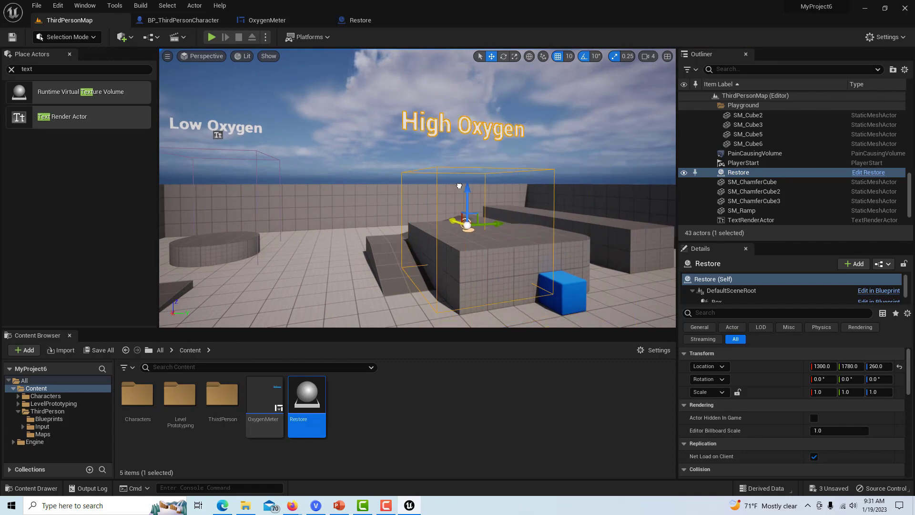
pyautogui.moveTo(504, 221); pyautogui.dragTo(487, 156)
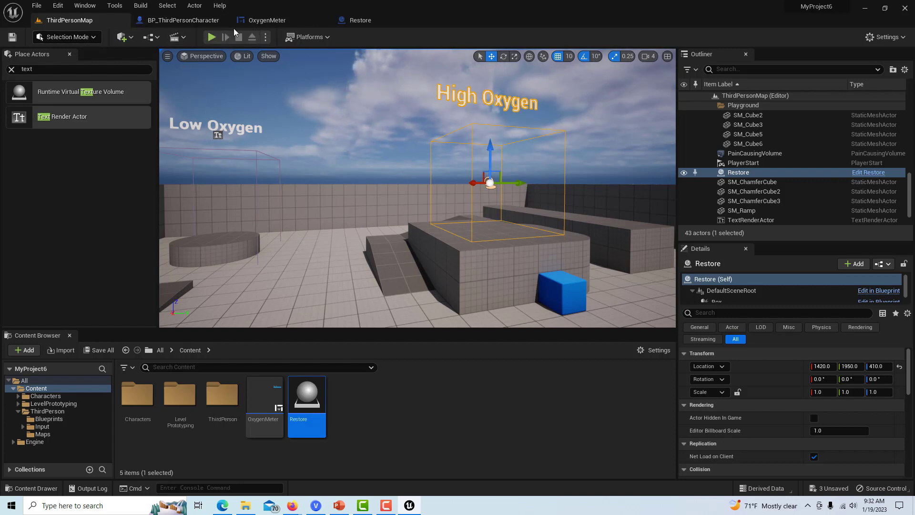
# - Start a play-test and run the character onto the round pain platform
pyautogui.click(212, 37)
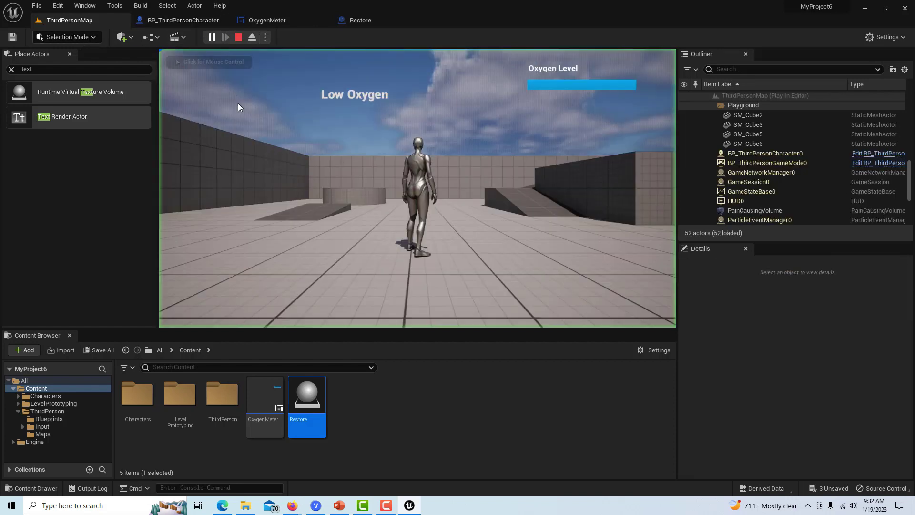
pyautogui.click(402, 276)
pyautogui.press('w')
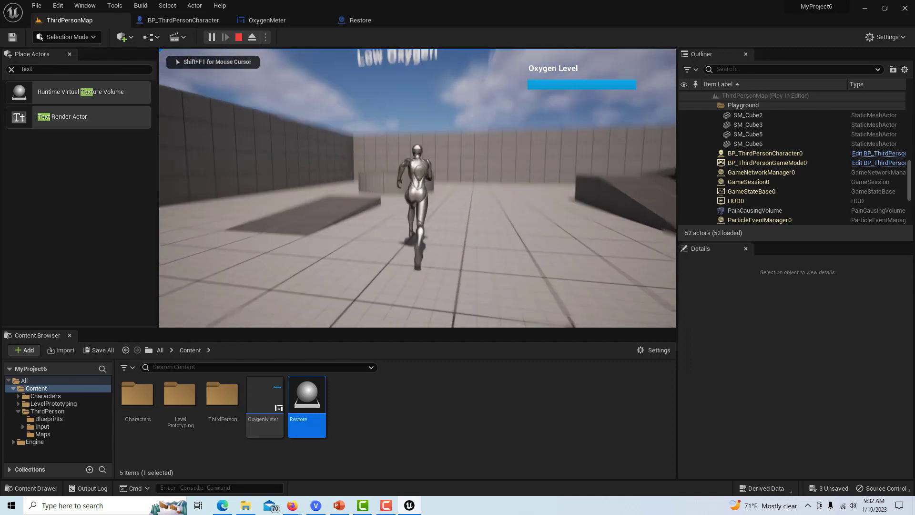
pyautogui.press('space')
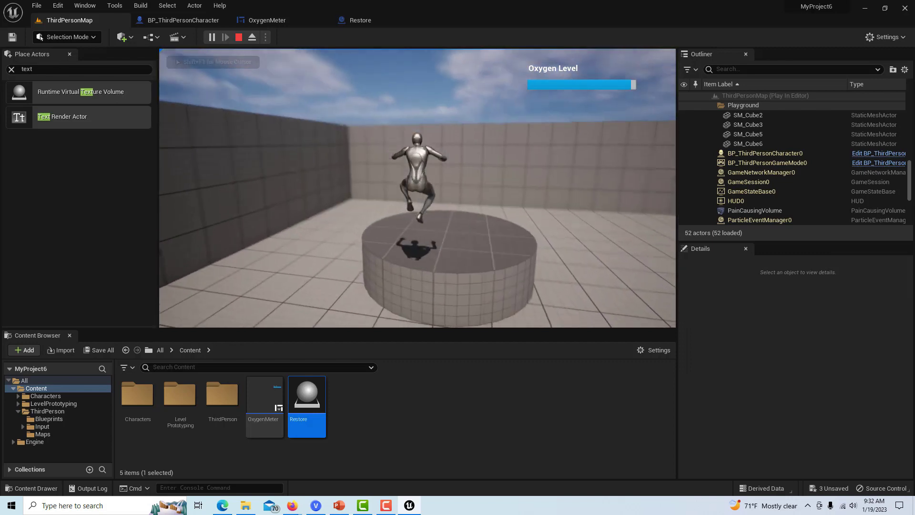
pyautogui.press('w')
pyautogui.press('d')
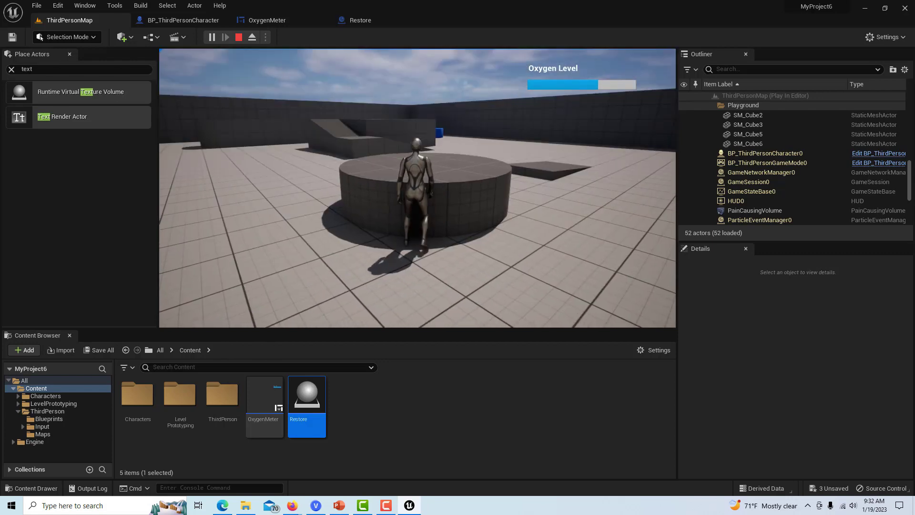
# - Keep the character jumping on and around the round platform so the oxygen bar drains
pyautogui.press('w')
pyautogui.press('space')
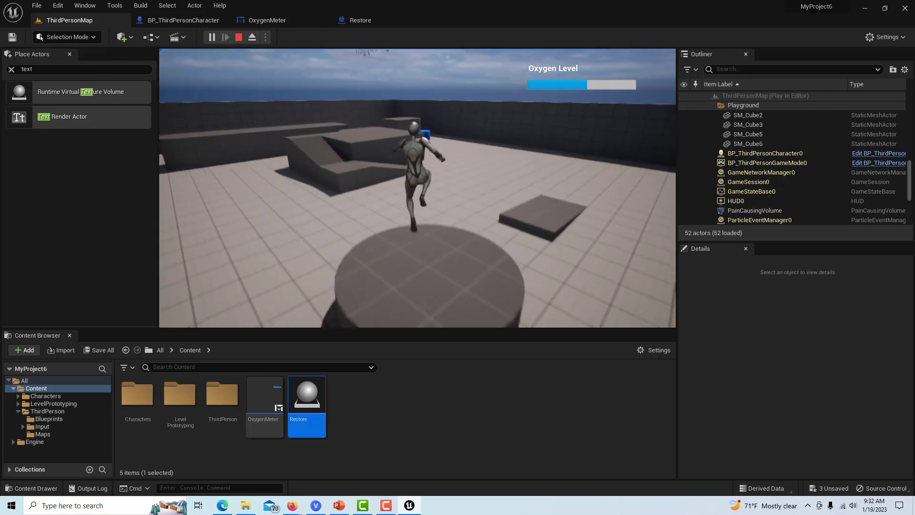
pyautogui.press('w')
pyautogui.press('space')
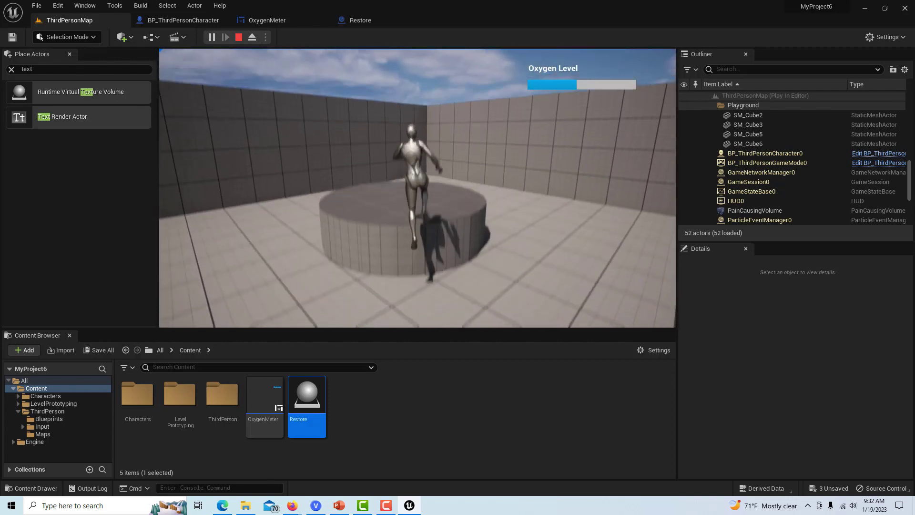
pyautogui.press('w')
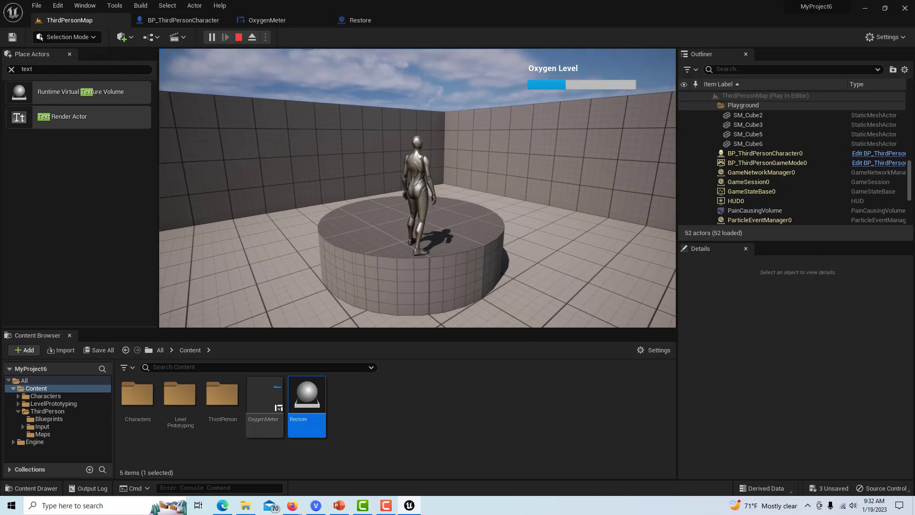
pyautogui.press('w')
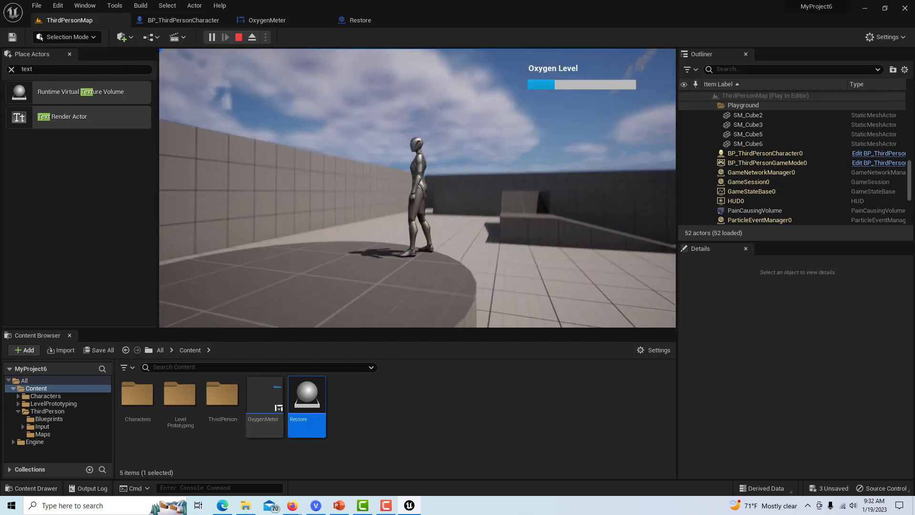
pyautogui.press('w')
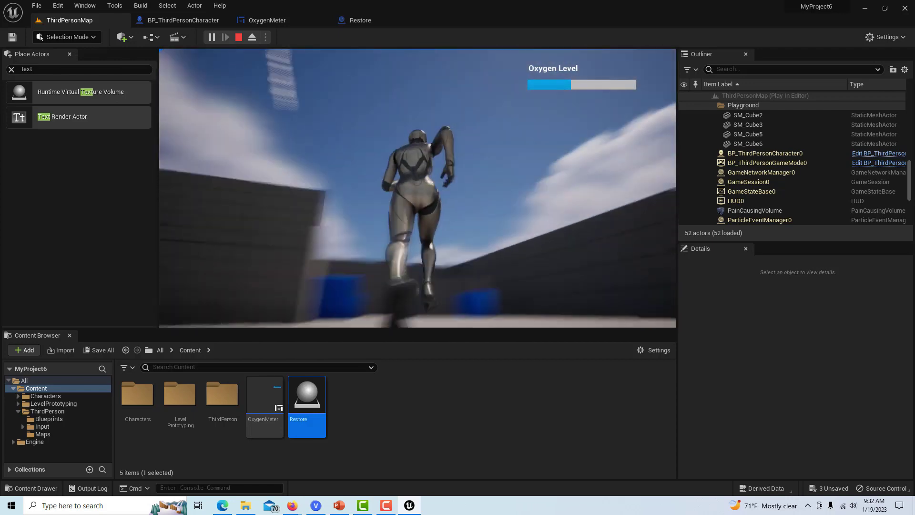
# - Run up the ramp into the Restore area to partly refill the oxygen bar
pyautogui.press('w')
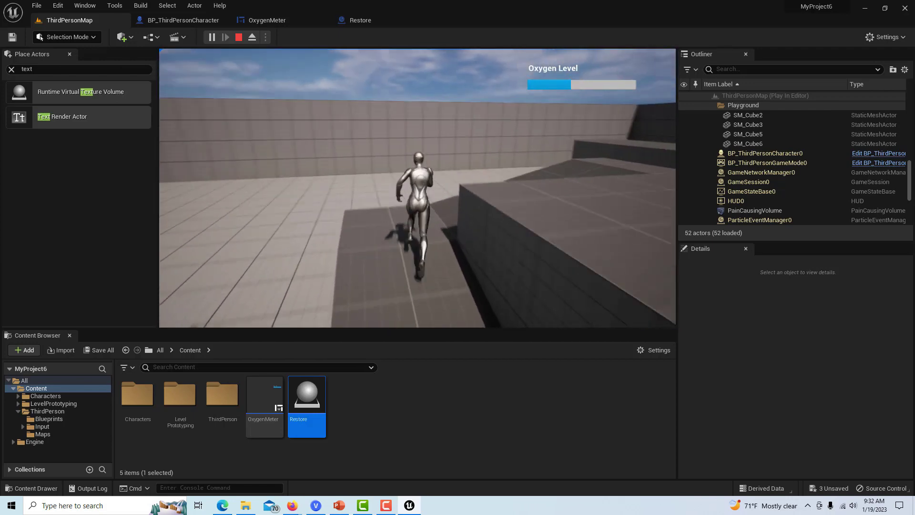
pyautogui.press('w')
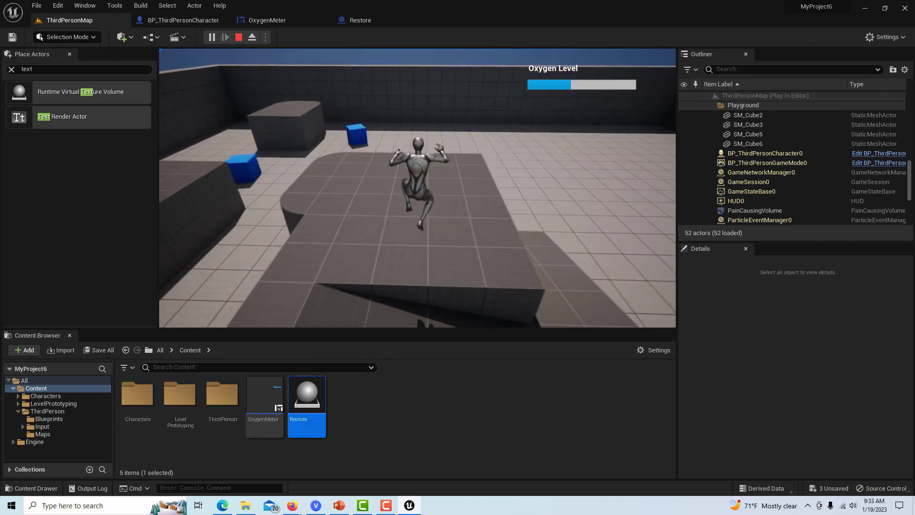
pyautogui.press('w')
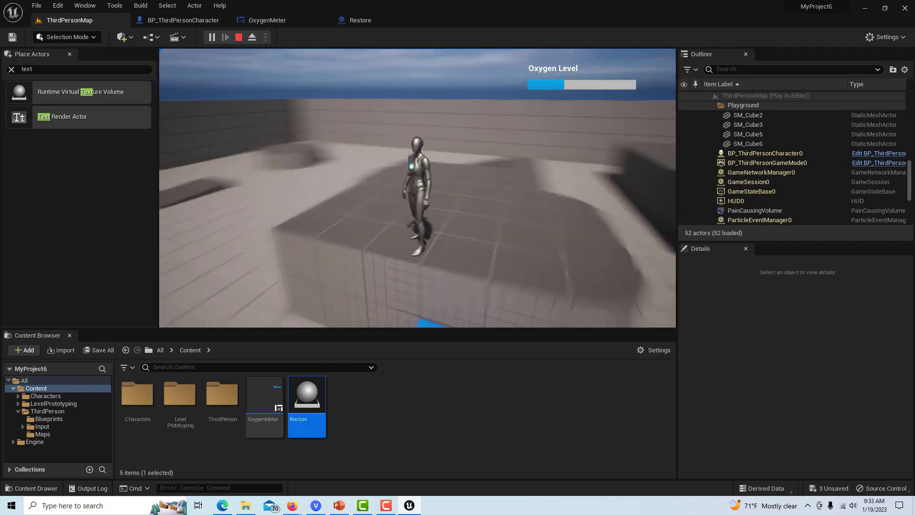